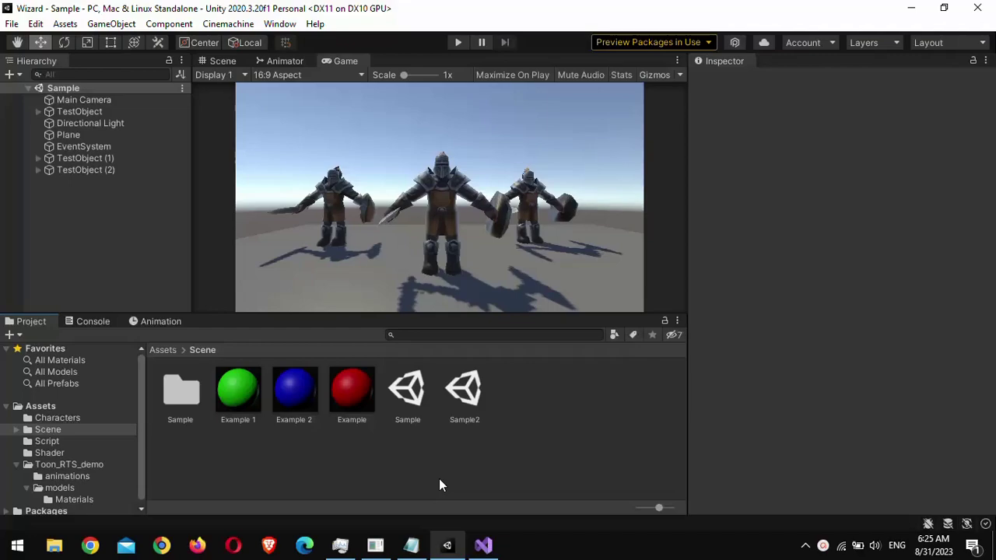
Step: Add a UI Canvas to the Sample scene, keeping its default name
{"action": "right_click", "coordinate": [102, 189]}
{"action": "mouse_move", "coordinate": [182, 472]}
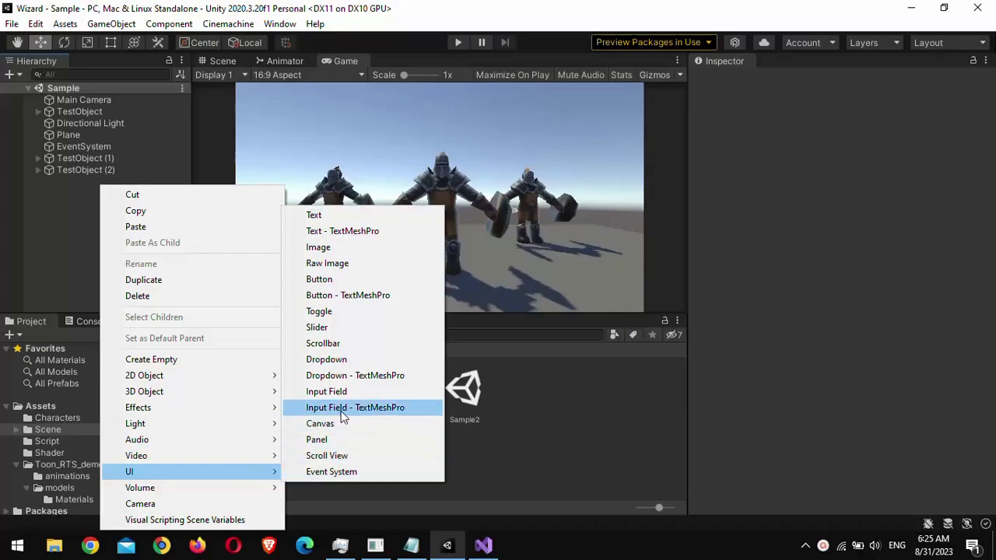
{"action": "left_click", "coordinate": [341, 426]}
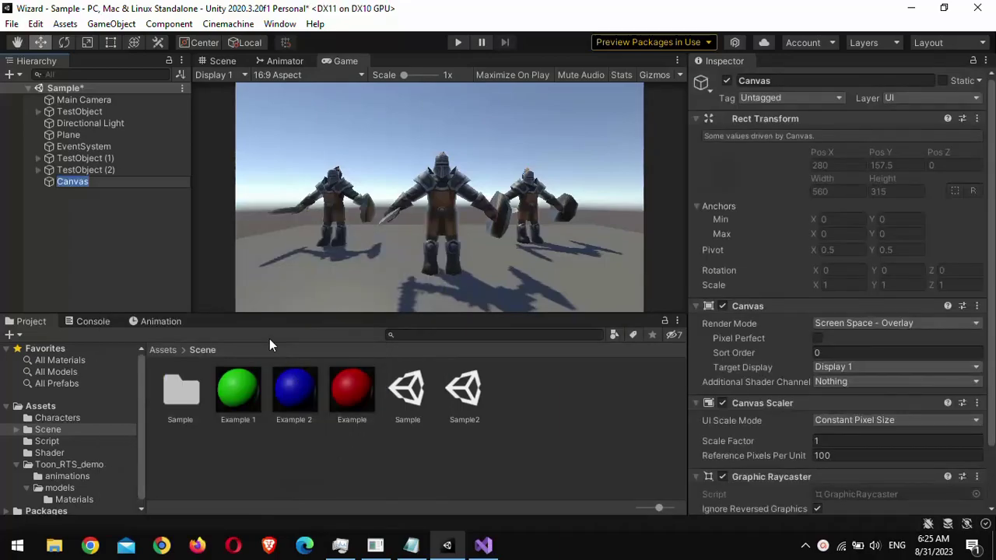
{"action": "left_click", "coordinate": [85, 229]}
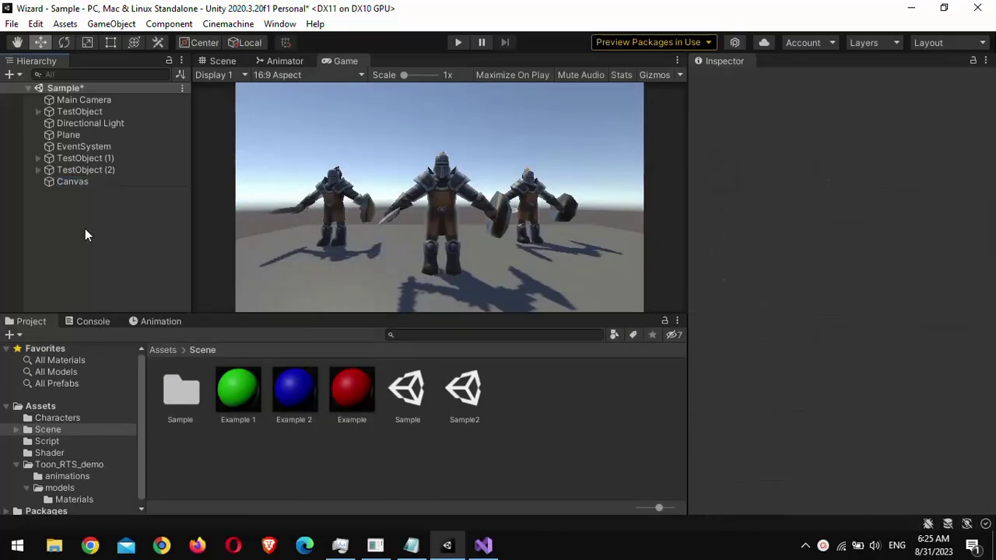
Step: Add a UI Image as a child of the Canvas, keeping its default name
{"action": "left_click", "coordinate": [81, 186]}
{"action": "right_click", "coordinate": [81, 185]}
{"action": "mouse_move", "coordinate": [201, 386]}
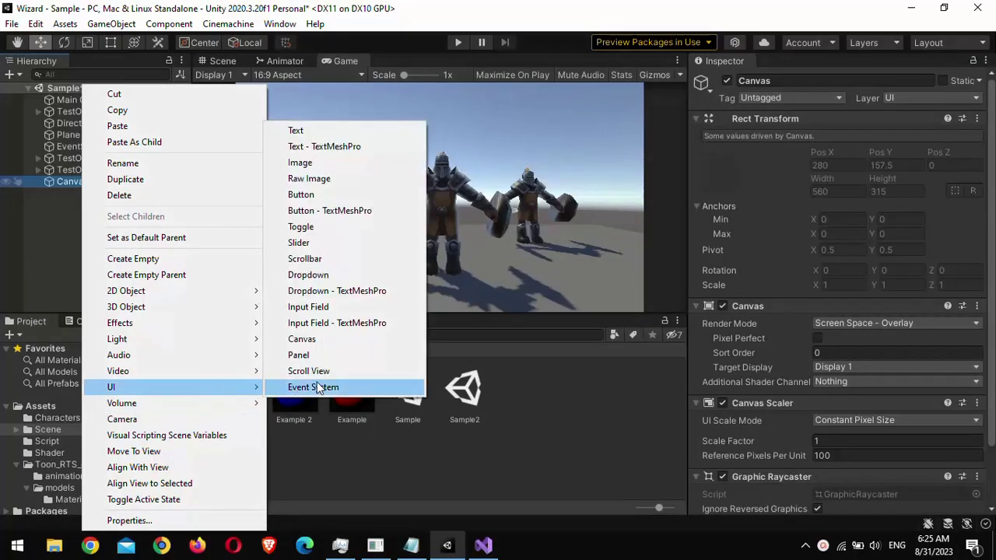
{"action": "left_click", "coordinate": [305, 163]}
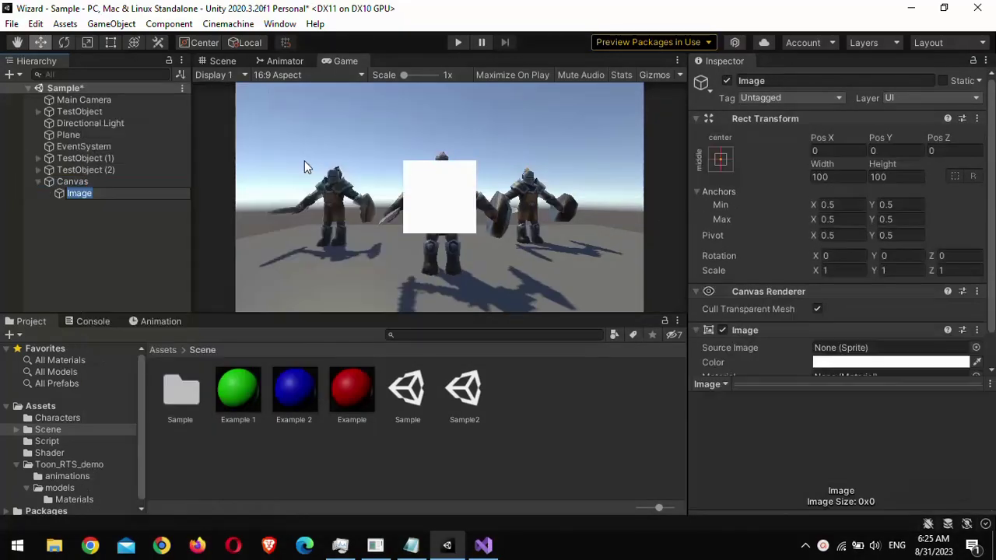
{"action": "left_click", "coordinate": [128, 246]}
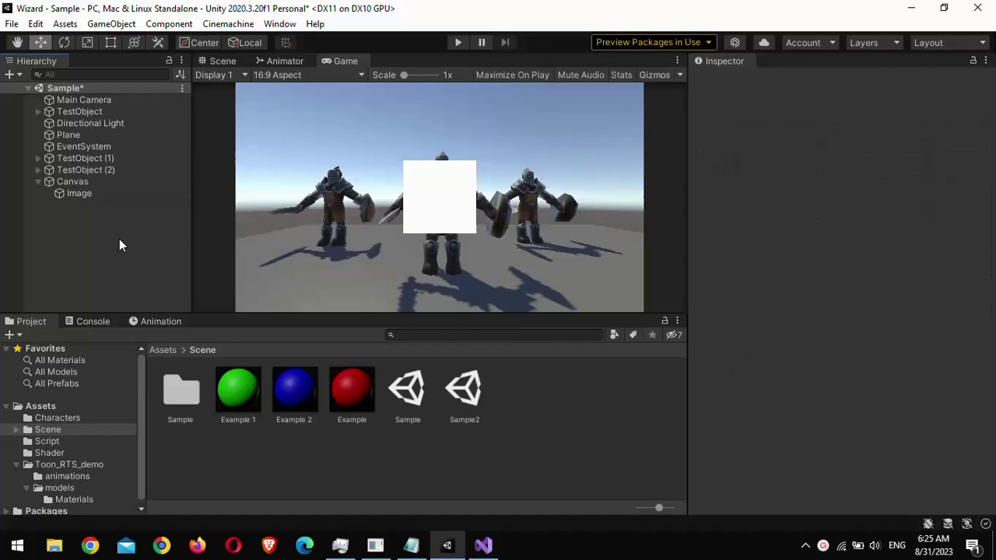
Step: Set the Canvas Scaler's UI Scale Mode on the Canvas to Scale With Screen Size
{"action": "left_click", "coordinate": [82, 182]}
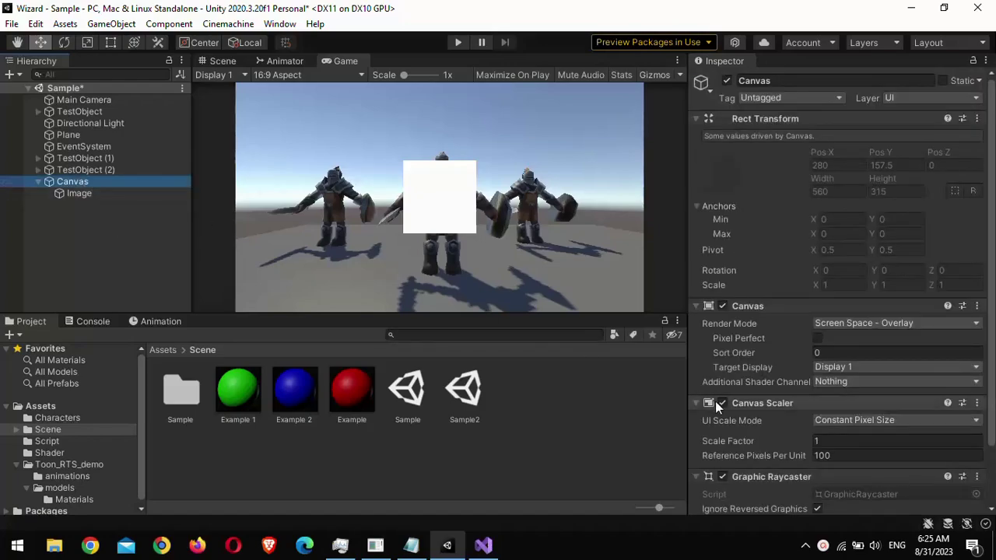
{"action": "left_click", "coordinate": [816, 420]}
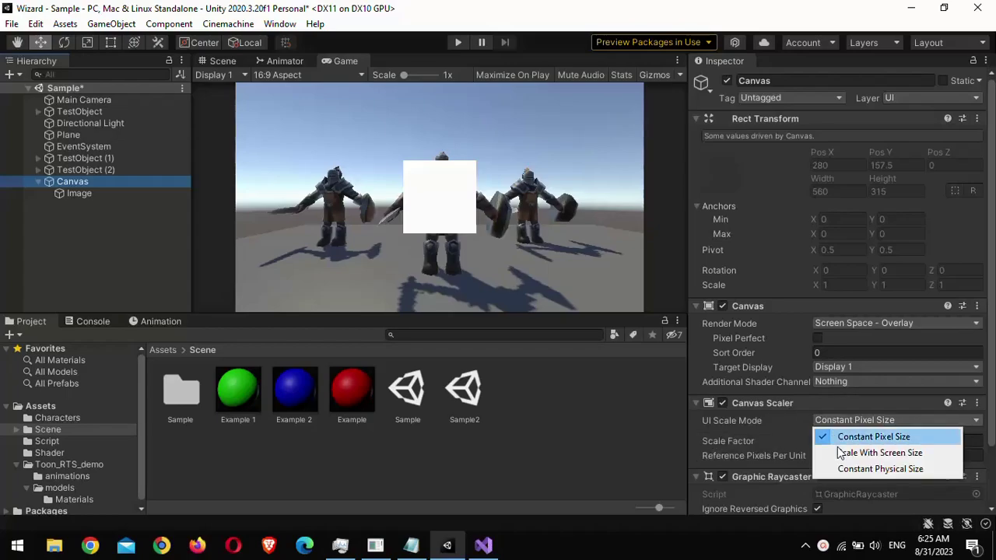
{"action": "left_click", "coordinate": [842, 454]}
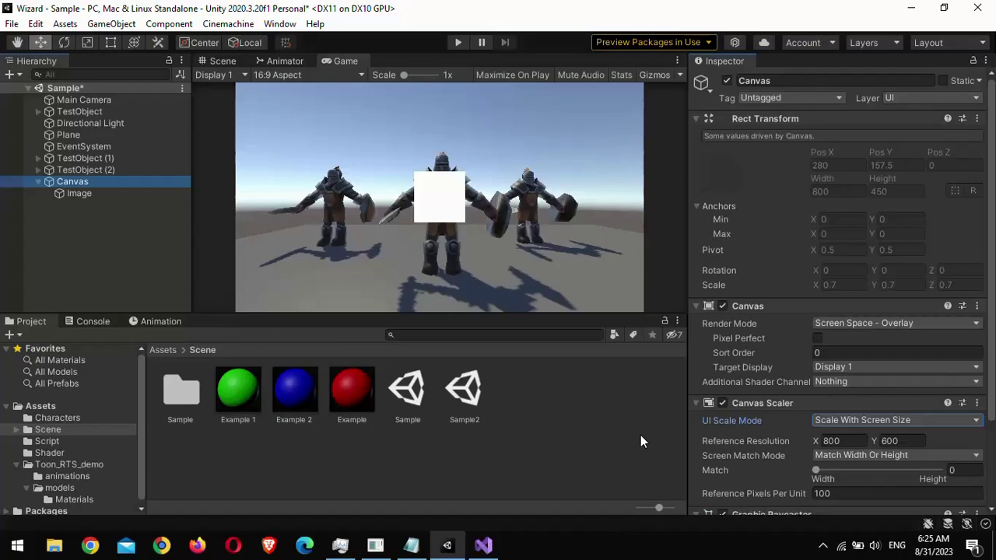
Step: Stretch the Image across the whole Canvas in both directions with the stretch anchor preset, also setting its position
{"action": "left_click", "coordinate": [69, 193]}
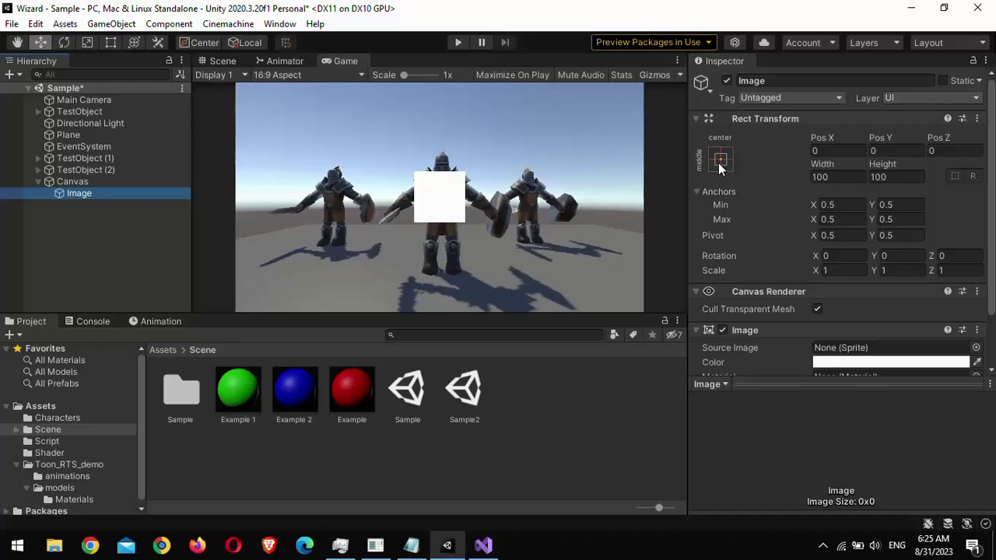
{"action": "left_click", "coordinate": [720, 160]}
{"action": "key", "text": "alt"}
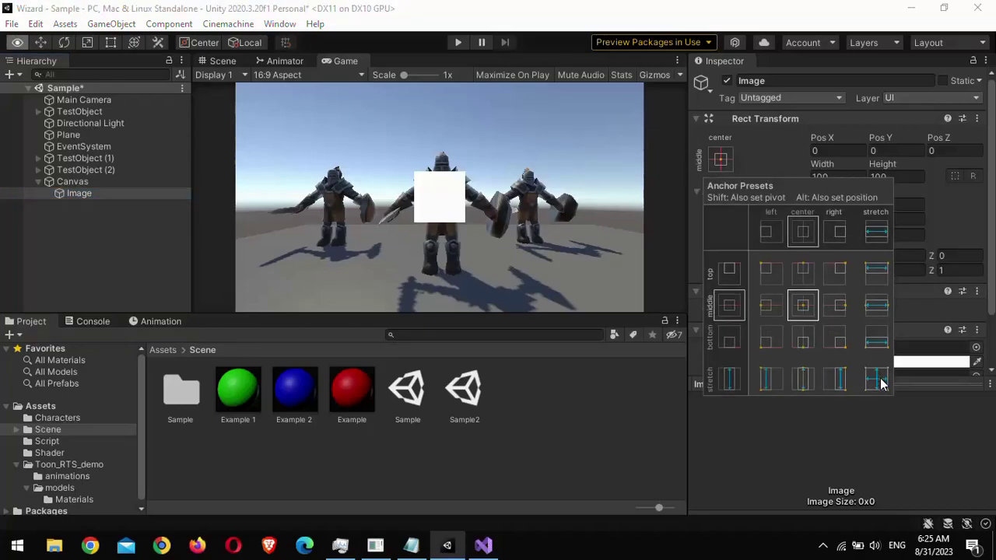
{"action": "left_click", "coordinate": [876, 380], "text": "alt"}
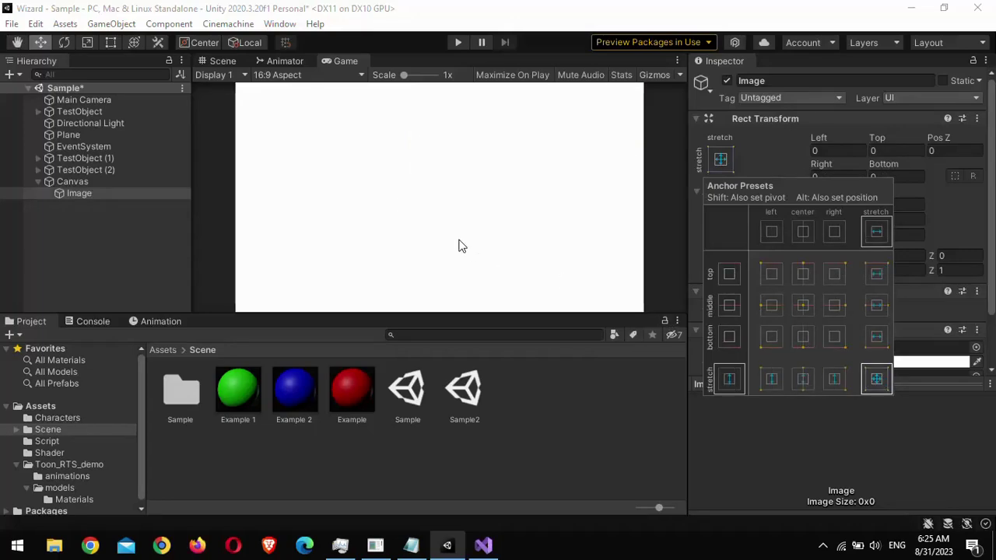
Step: Set the Image's color to black (000000)
{"action": "left_click", "coordinate": [94, 195]}
{"action": "left_click", "coordinate": [835, 363]}
{"action": "left_click_drag", "start_coordinate": [866, 327], "coordinate": [820, 382]}
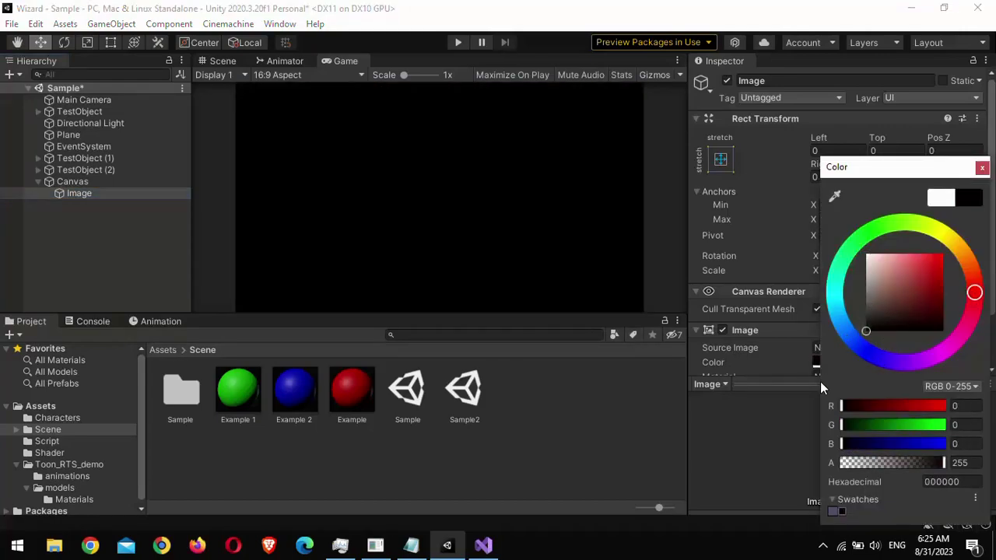
{"action": "left_click", "coordinate": [983, 168]}
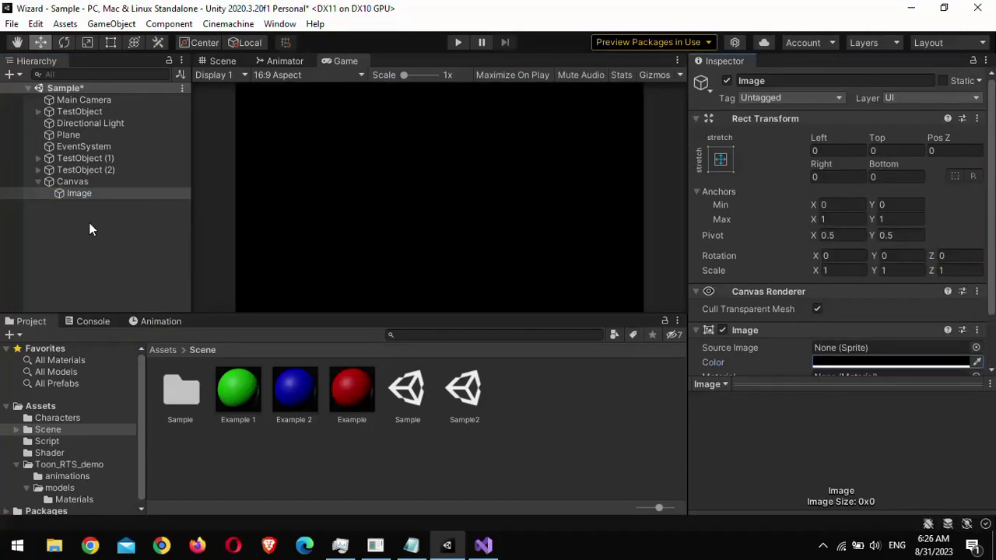
Step: Add a UI Text object under the Canvas and set its content to "Loading..."
{"action": "right_click", "coordinate": [79, 194]}
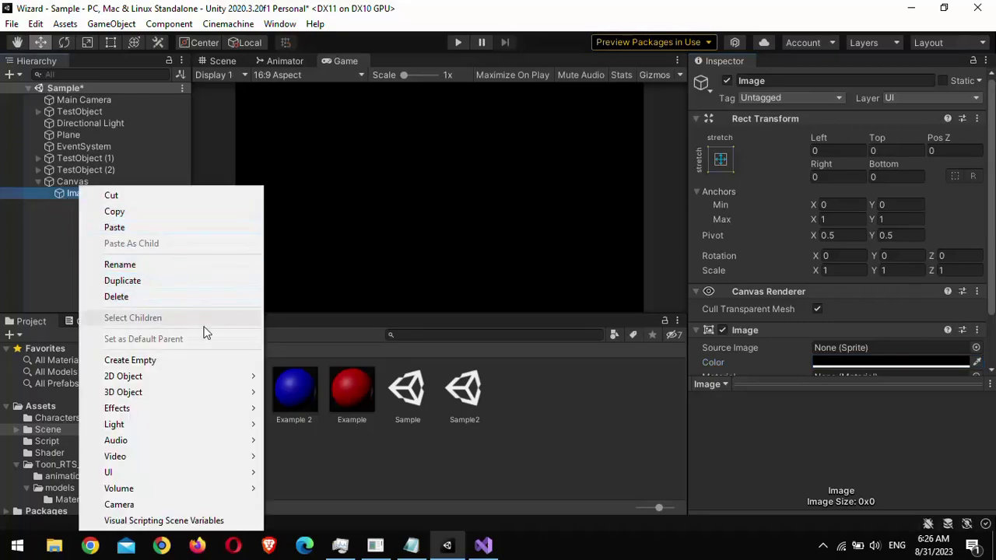
{"action": "mouse_move", "coordinate": [218, 478]}
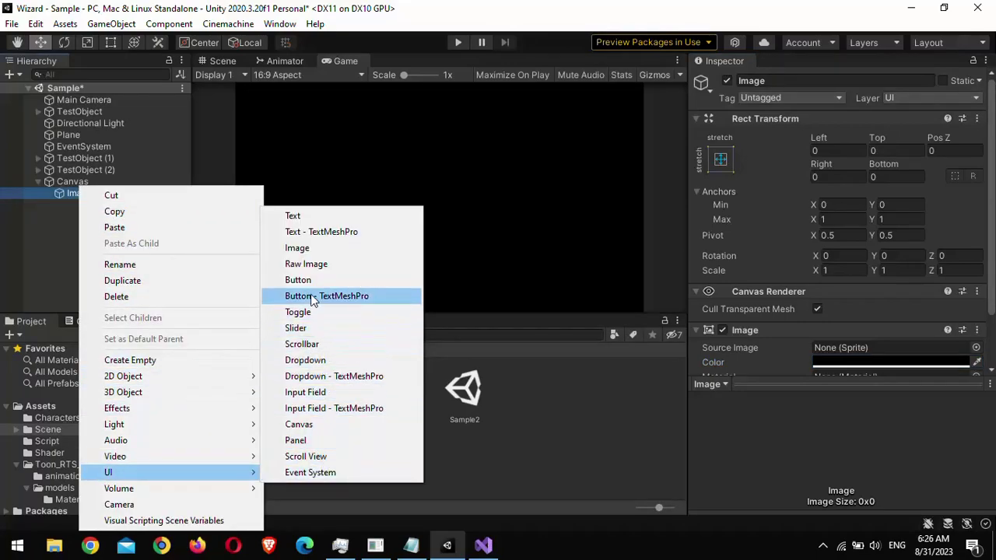
{"action": "left_click", "coordinate": [303, 216]}
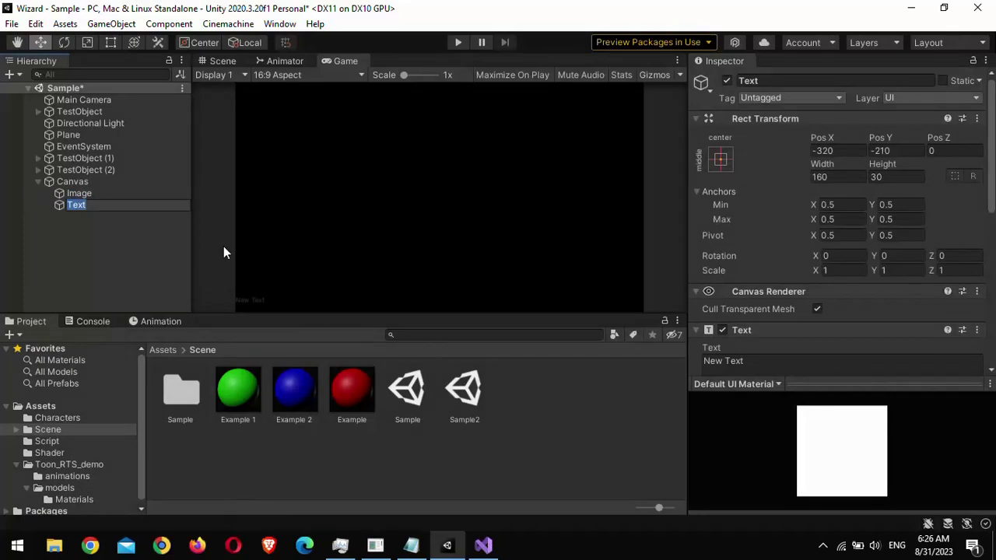
{"action": "left_click", "coordinate": [777, 371]}
{"action": "type", "text": "Loading..."}
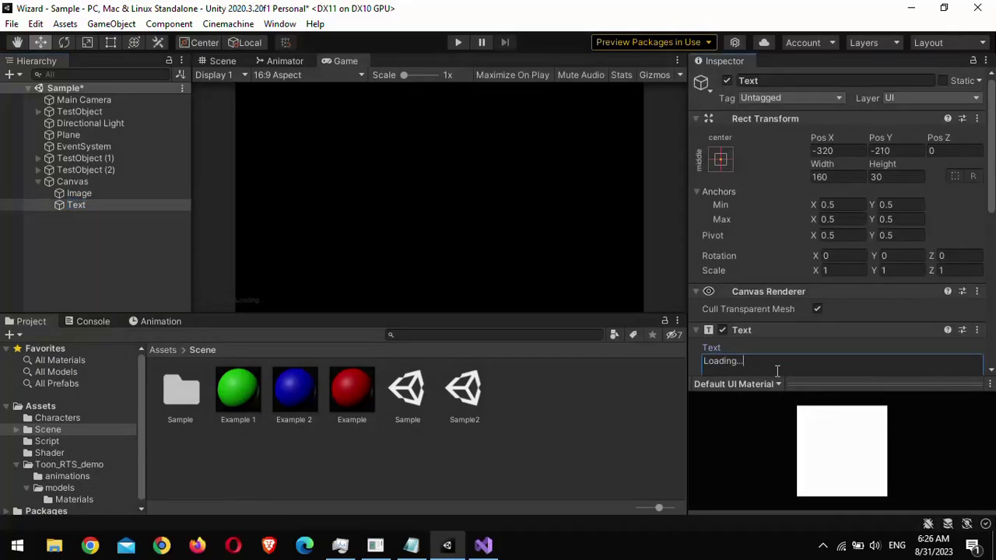
Step: Make the Text a child of the Image and center it with the middle-center anchor preset, also setting its position
{"action": "left_click_drag", "start_coordinate": [82, 206], "coordinate": [87, 194]}
{"action": "left_click", "coordinate": [721, 160]}
{"action": "left_click", "coordinate": [800, 305], "text": "alt"}
{"action": "left_click", "coordinate": [770, 160]}
Step: Set the Loading text's color to white (FFFFFF)
{"action": "scroll", "coordinate": [769, 160], "scroll_direction": "down", "scroll_amount": 8}
{"action": "left_click", "coordinate": [845, 226]}
{"action": "left_click_drag", "start_coordinate": [873, 265], "coordinate": [861, 249]}
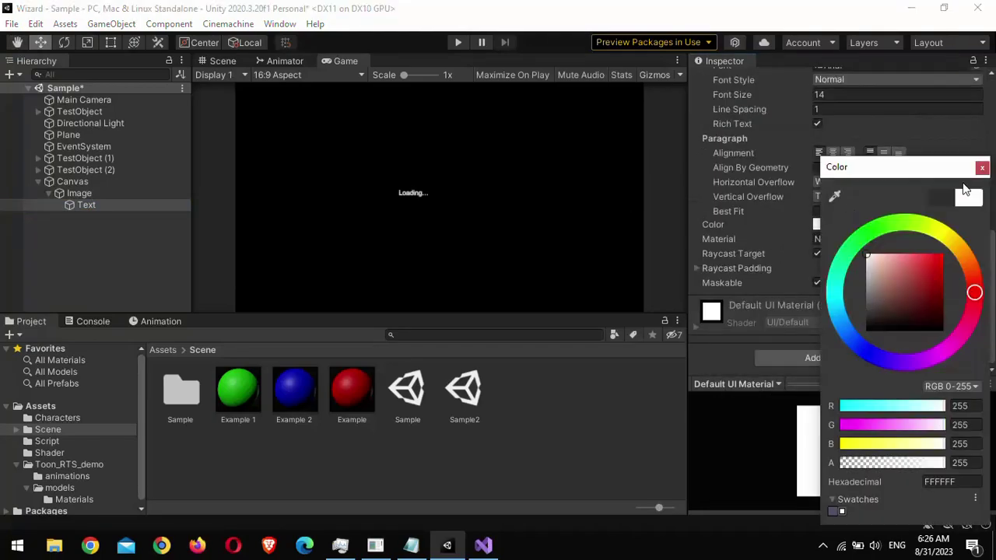
{"action": "left_click", "coordinate": [983, 168]}
Step: Enlarge the Loading text's box in the Scene view to about 310 wide and 115 high with the Rect tool
{"action": "scroll", "coordinate": [815, 242], "scroll_direction": "up", "scroll_amount": 6}
{"action": "left_click_drag", "start_coordinate": [819, 86], "coordinate": [825, 86]}
{"action": "key", "text": "ctrl+1"}
{"action": "left_click", "coordinate": [650, 136]}
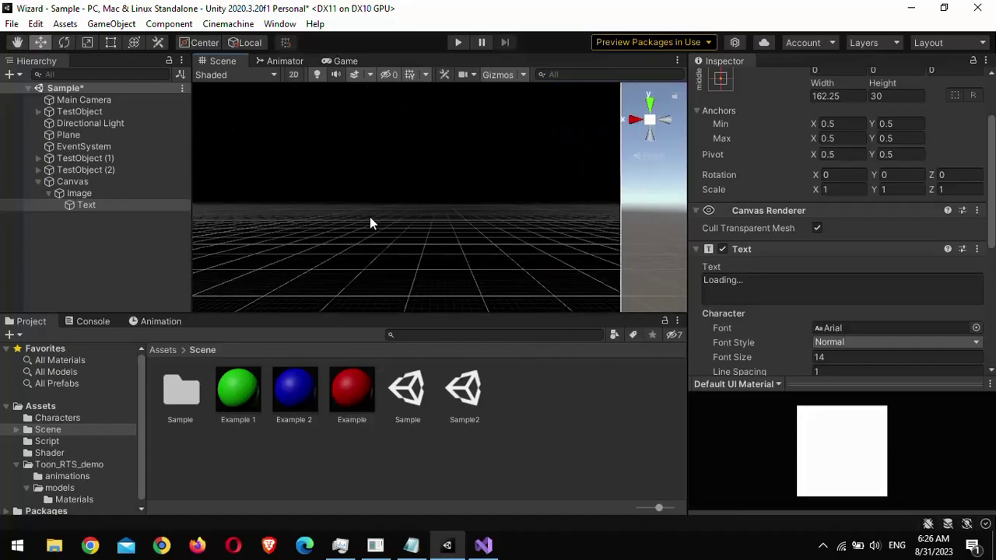
{"action": "double_click", "coordinate": [67, 209]}
{"action": "left_click", "coordinate": [110, 43]}
{"action": "left_click_drag", "start_coordinate": [457, 180], "coordinate": [486, 76]}
{"action": "left_click_drag", "start_coordinate": [525, 134], "coordinate": [654, 148]}
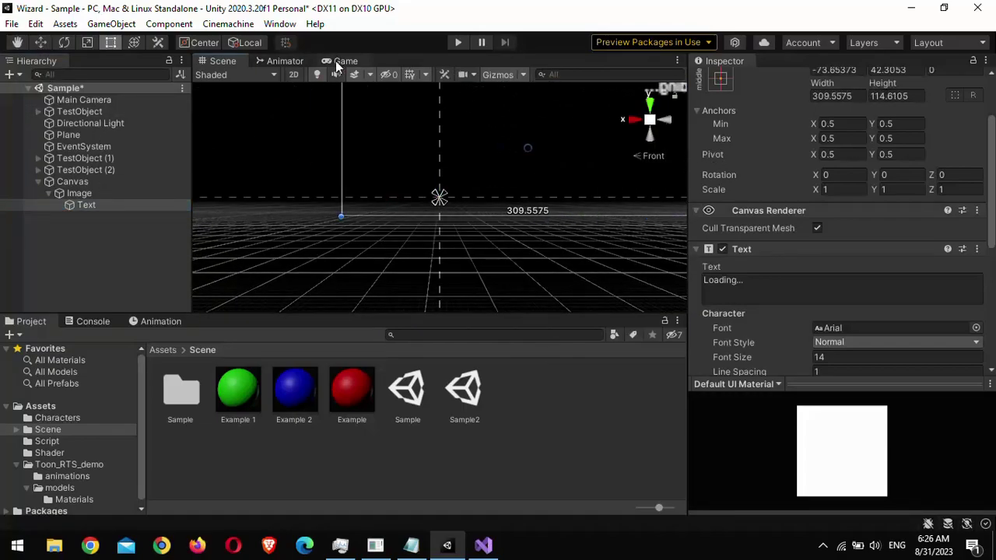
Step: Set the Loading text's font size to 30, checking it in the Game view, and save the scene
{"action": "left_click", "coordinate": [335, 61]}
{"action": "scroll", "coordinate": [876, 283], "scroll_direction": "down", "scroll_amount": 3}
{"action": "left_click", "coordinate": [835, 225]}
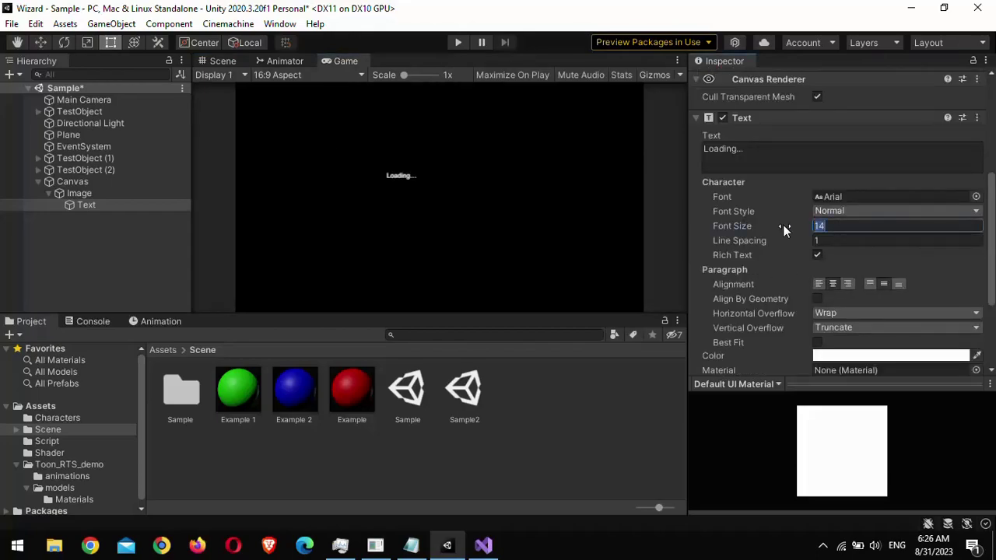
{"action": "type", "text": "30"}
{"action": "left_click", "coordinate": [119, 279]}
{"action": "key", "text": "ctrl+s"}
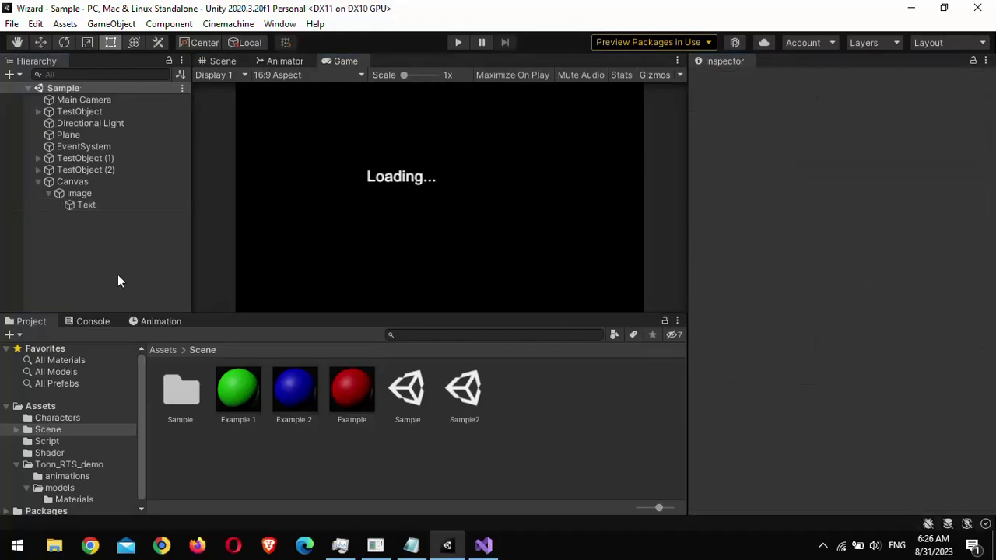
Step: Add a Canvas Group component to the Image object
{"action": "left_click", "coordinate": [93, 196]}
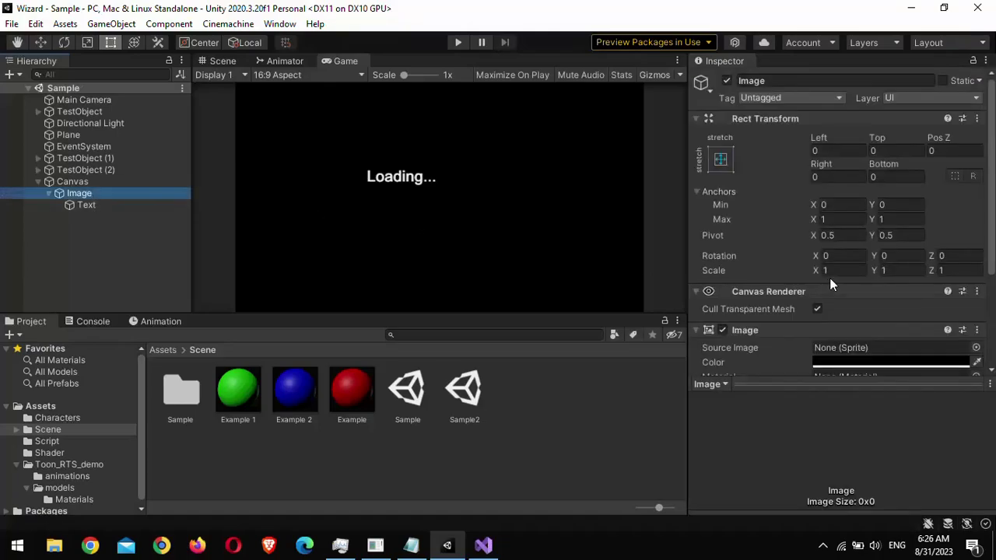
{"action": "scroll", "coordinate": [829, 296], "scroll_direction": "down", "scroll_amount": 3}
{"action": "left_click", "coordinate": [828, 358]}
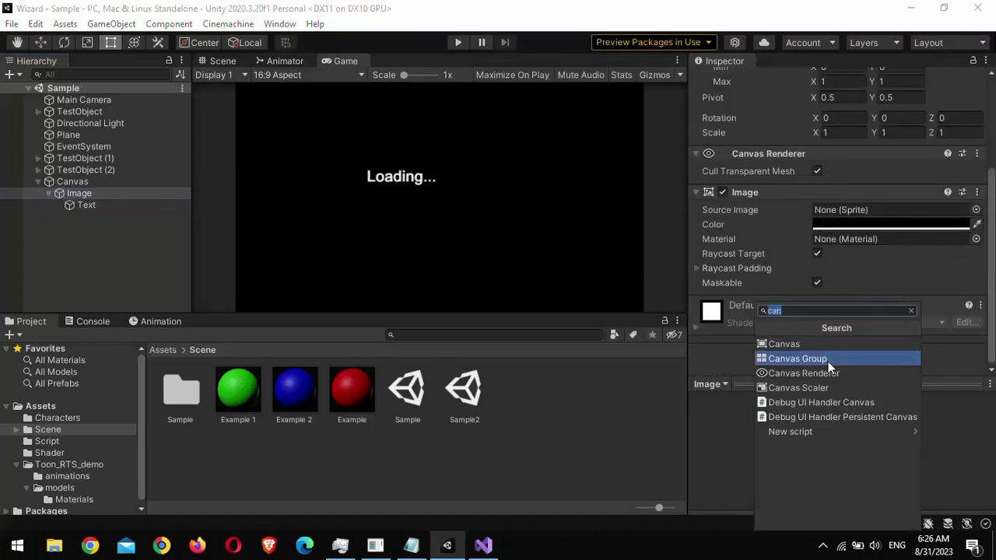
{"action": "left_click", "coordinate": [828, 360]}
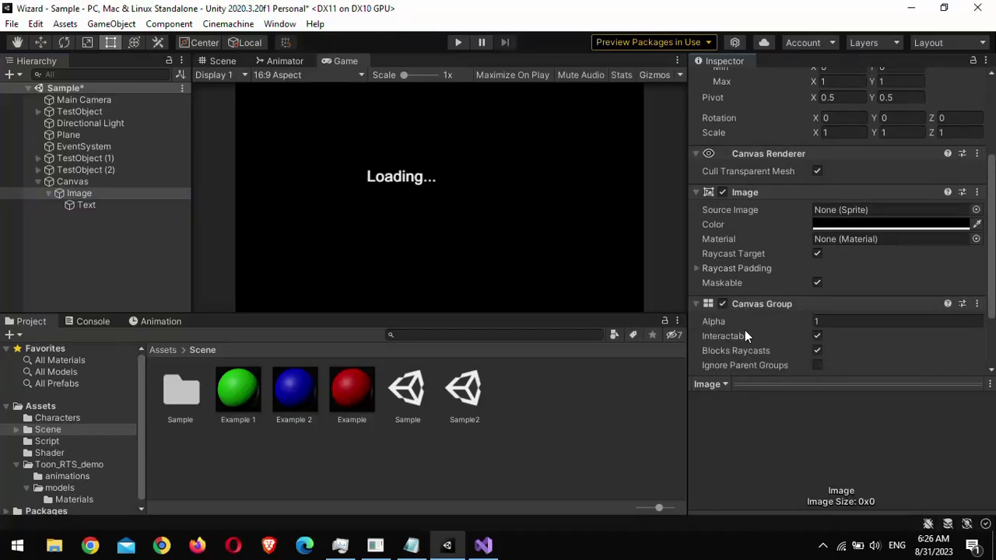
Step: Preview the fade by lowering the Canvas Group's Alpha to 0 and raising it back to 1
{"action": "scroll", "coordinate": [745, 330], "scroll_direction": "down", "scroll_amount": 2}
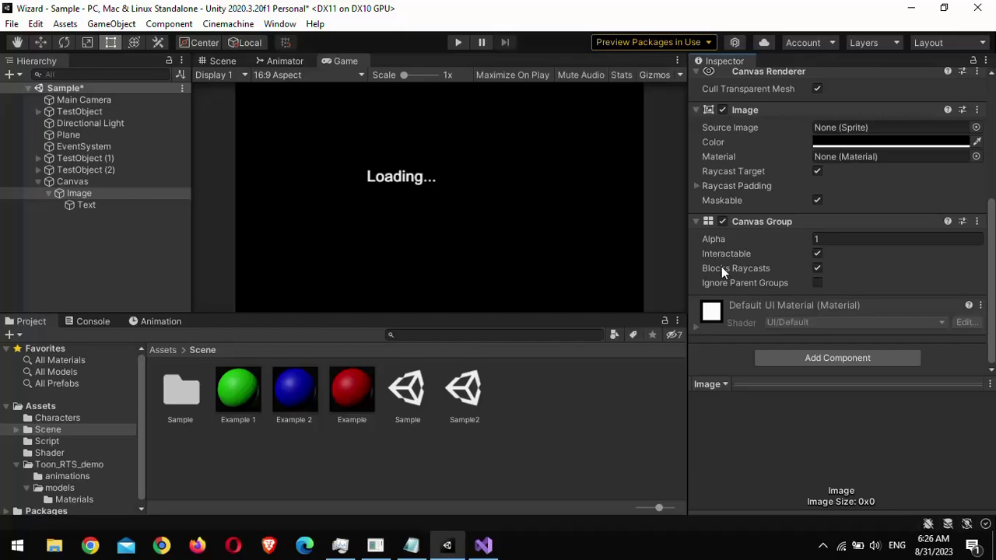
{"action": "left_click_drag", "start_coordinate": [719, 239], "coordinate": [710, 241]}
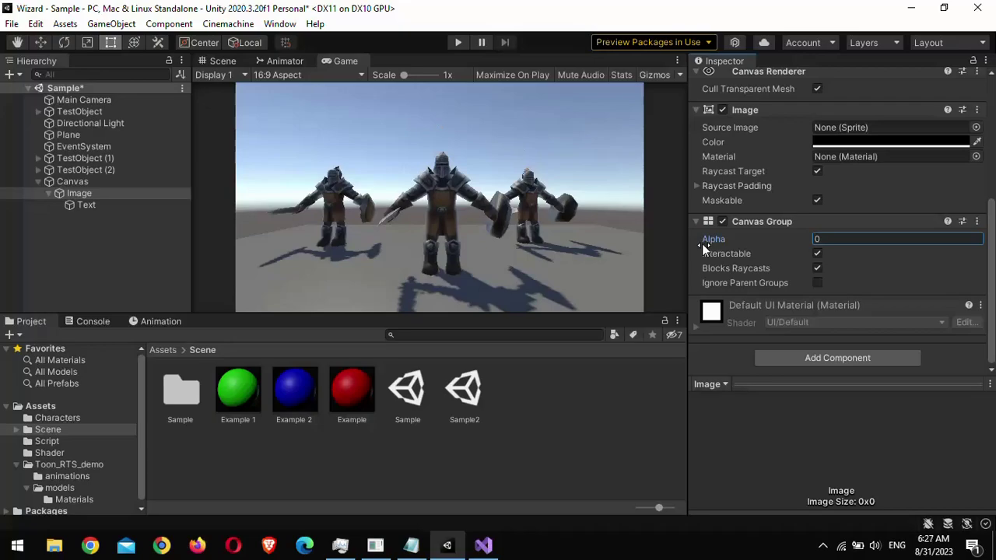
{"action": "left_click_drag", "start_coordinate": [707, 242], "coordinate": [751, 248]}
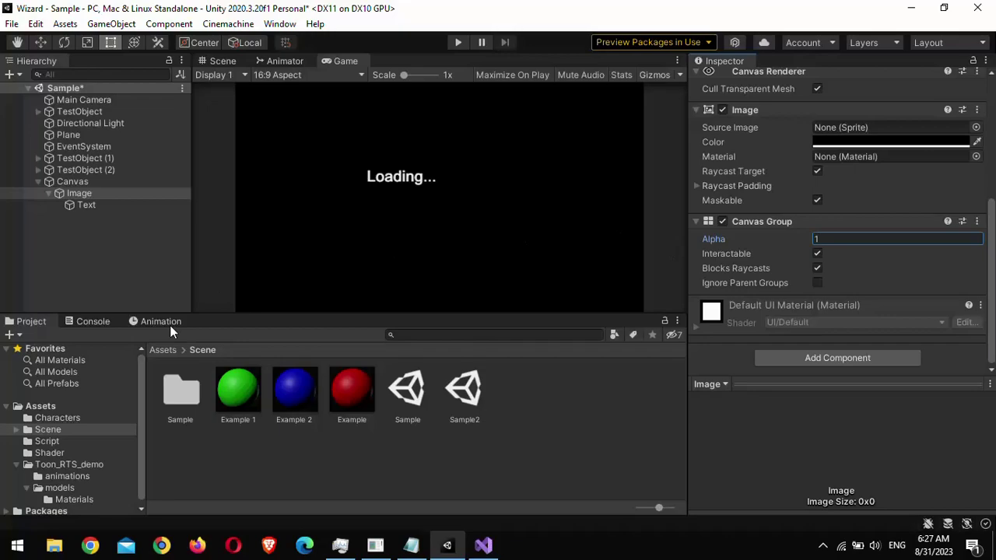
Step: Create a folder named "animations" directly in the project's Assets folder
{"action": "left_click", "coordinate": [162, 350]}
{"action": "right_click", "coordinate": [517, 422]}
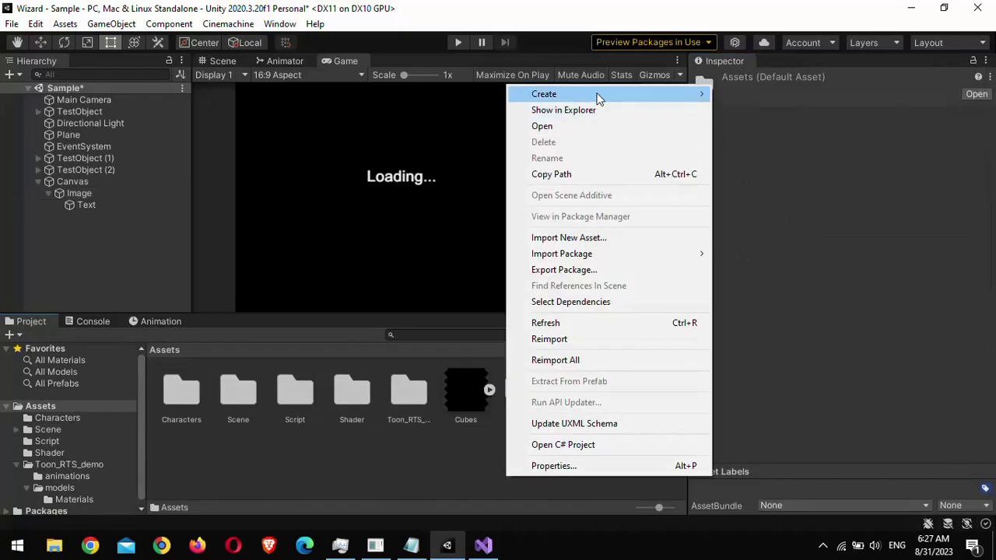
{"action": "mouse_move", "coordinate": [599, 97]}
{"action": "left_click", "coordinate": [773, 52]}
{"action": "type", "text": "anima"}
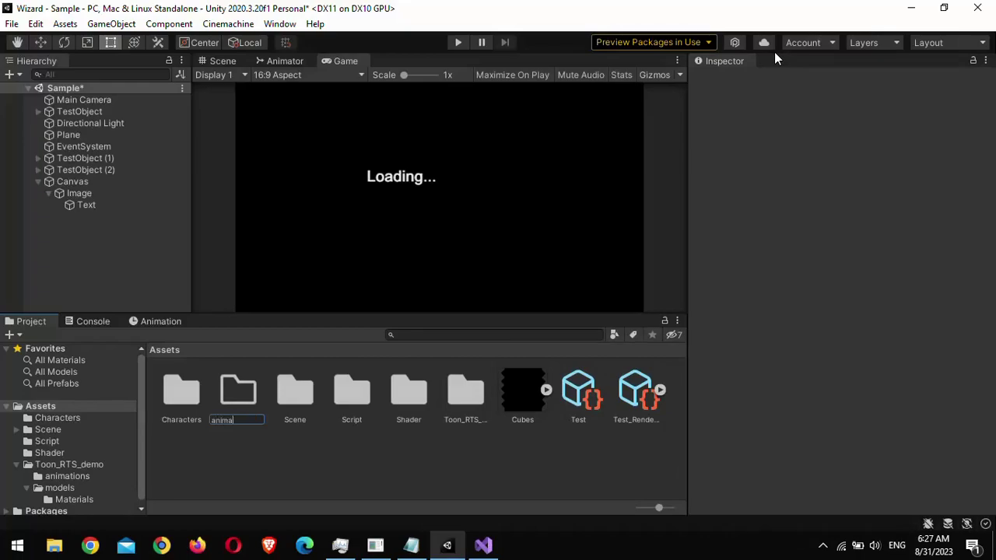
{"action": "type", "text": "tions"}
{"action": "key", "text": "Return"}
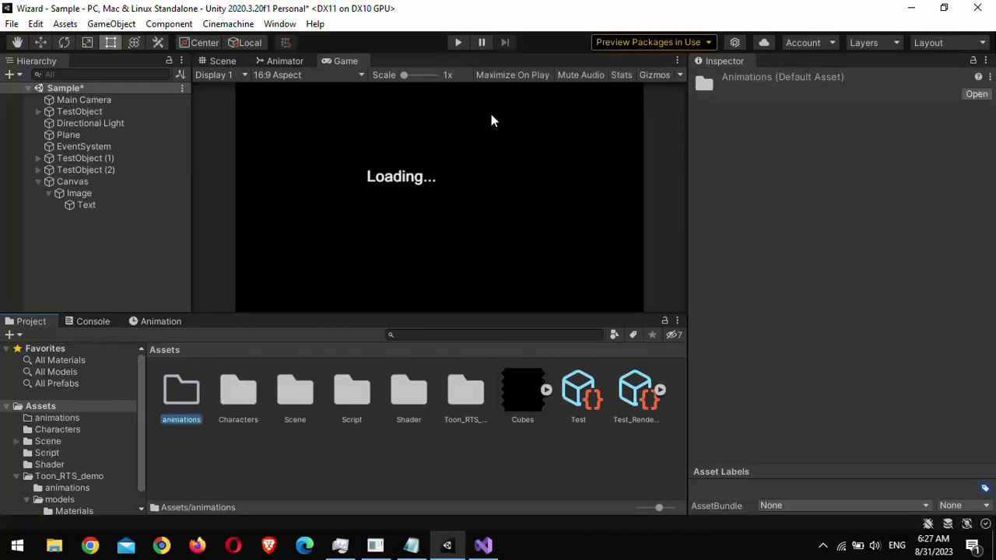
Step: Create an animation clip named "Crossfadeend" for the Image object, saved in the Assets/animations folder
{"action": "left_click", "coordinate": [119, 193]}
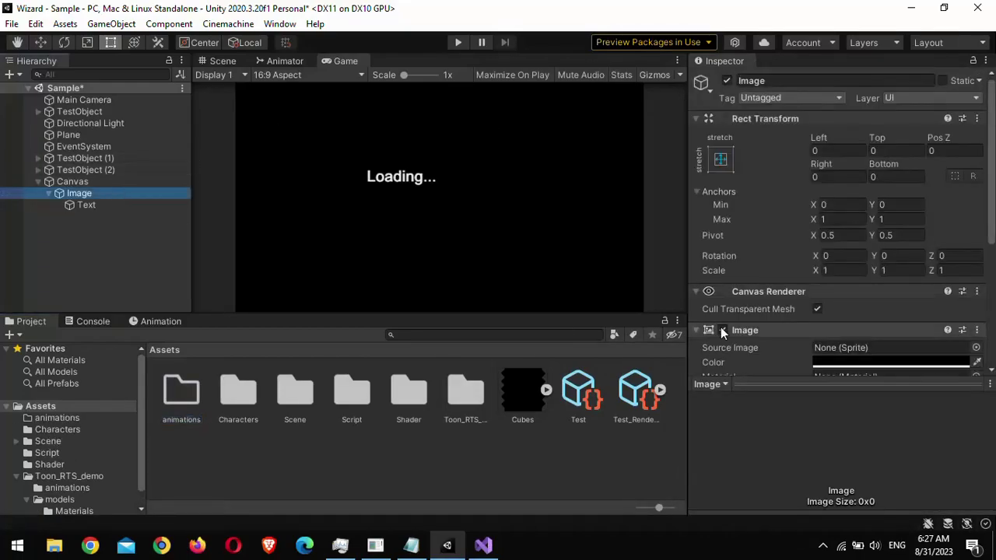
{"action": "scroll", "coordinate": [719, 330], "scroll_direction": "down", "scroll_amount": 5}
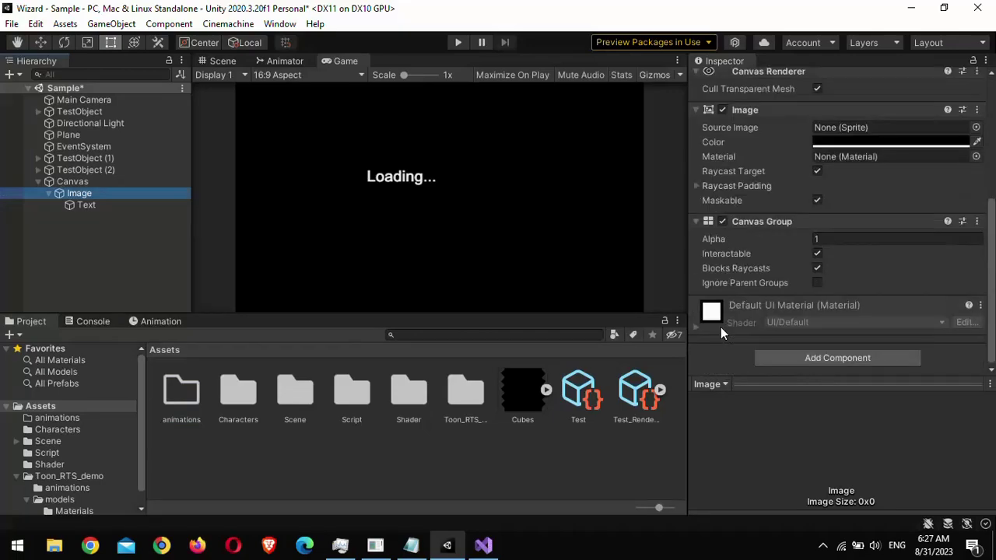
{"action": "left_click", "coordinate": [144, 322]}
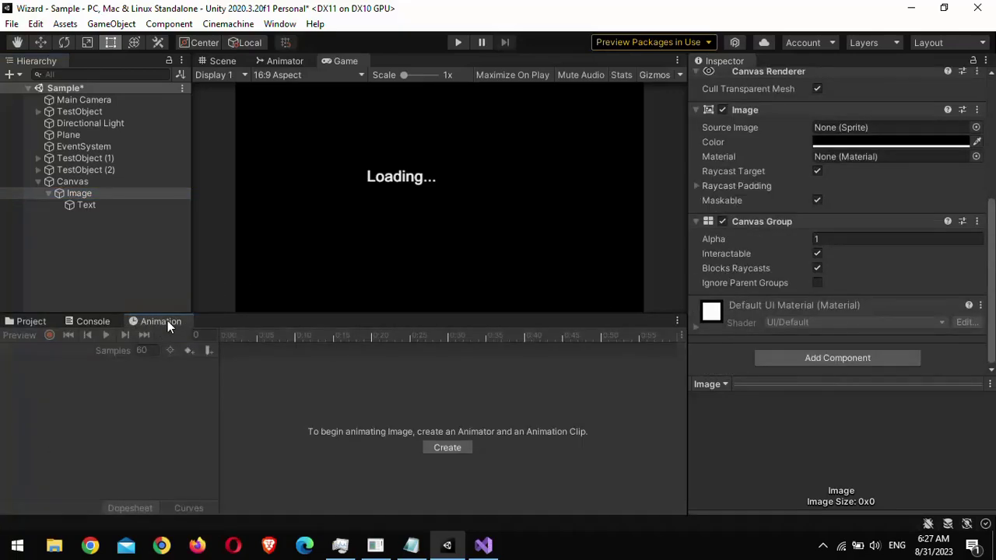
{"action": "left_click", "coordinate": [448, 448]}
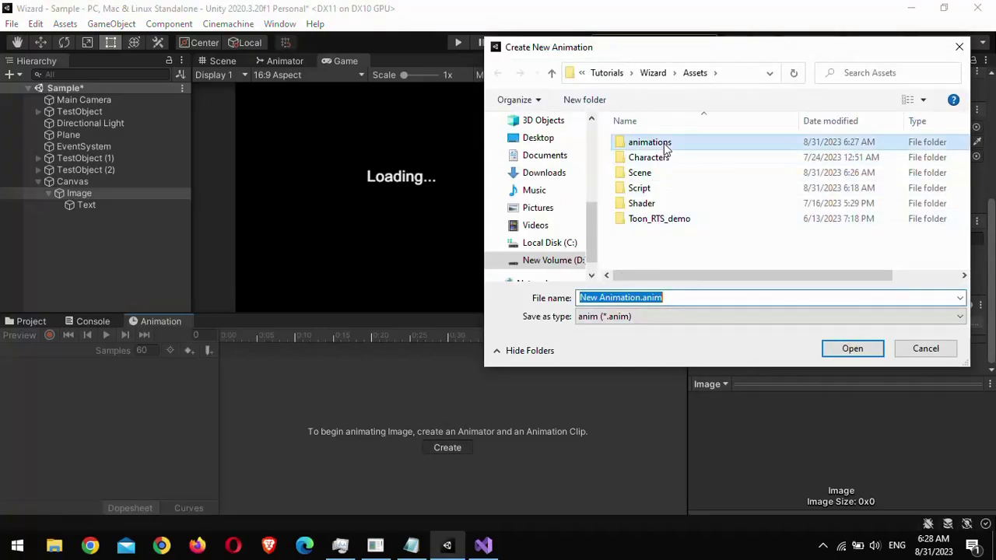
{"action": "double_click", "coordinate": [650, 143]}
{"action": "left_click", "coordinate": [640, 298]}
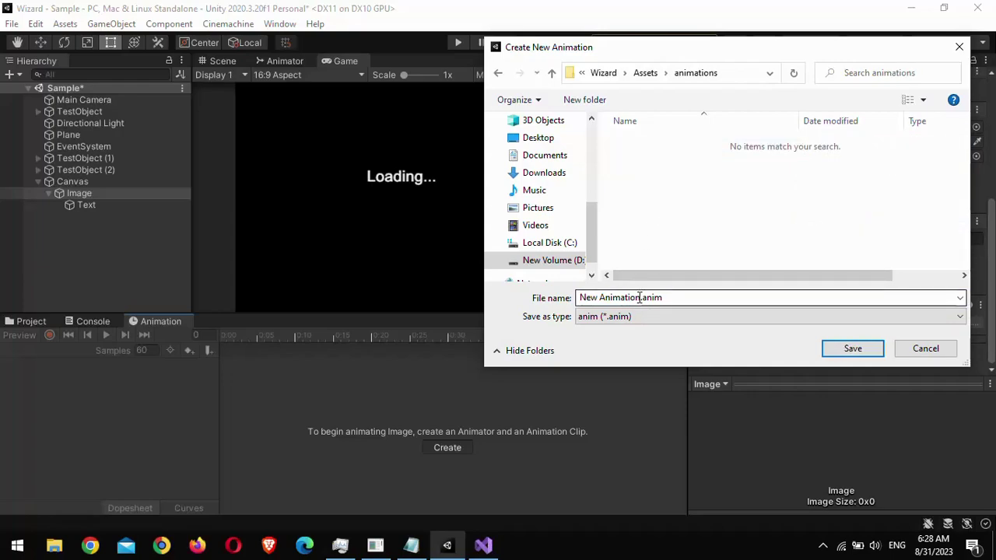
{"action": "key", "text": "ctrl+a"}
{"action": "left_click", "coordinate": [640, 298]}
{"action": "key", "text": "BackSpace"}
{"action": "key", "text": "ctrl+BackSpace"}
{"action": "key", "text": "ctrl+BackSpace"}
{"action": "type", "text": "Cross"}
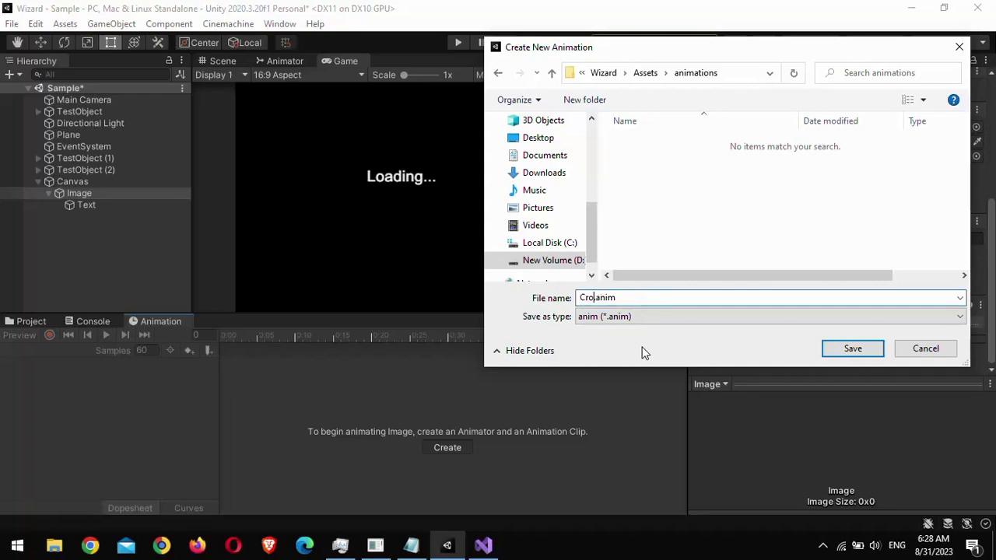
{"action": "type", "text": "fadeend"}
{"action": "key", "text": "Return"}
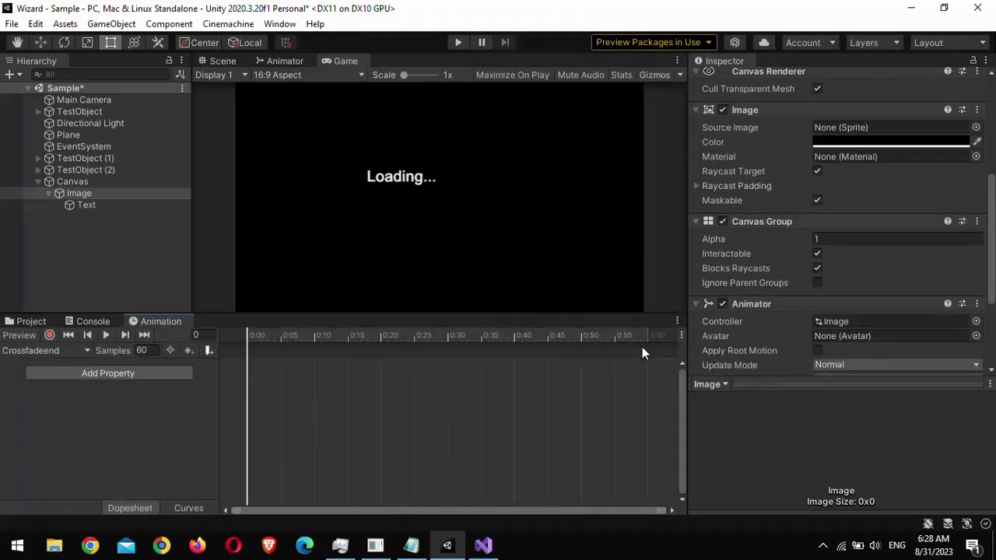
Step: Record a Canvas Group Alpha keyframe of 0 at frame 60 in the Crossfadeend clip, stop recording, and preview the fade
{"action": "left_click", "coordinate": [76, 198]}
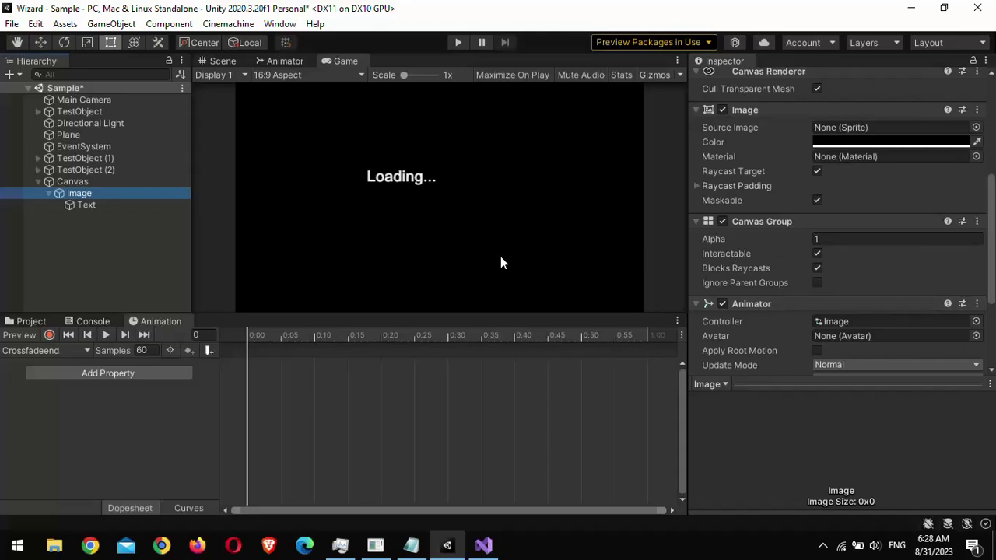
{"action": "left_click", "coordinate": [50, 335]}
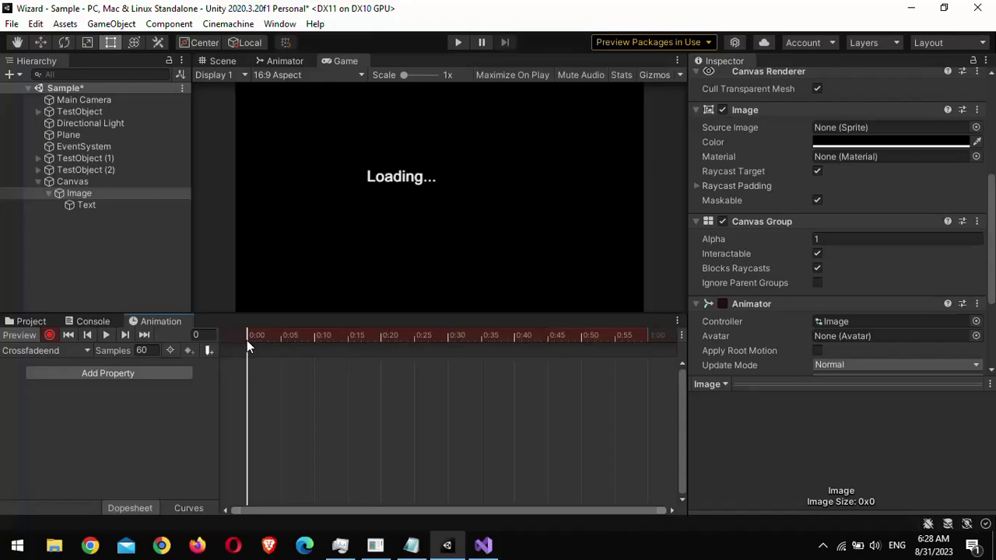
{"action": "left_click_drag", "start_coordinate": [247, 340], "coordinate": [648, 350]}
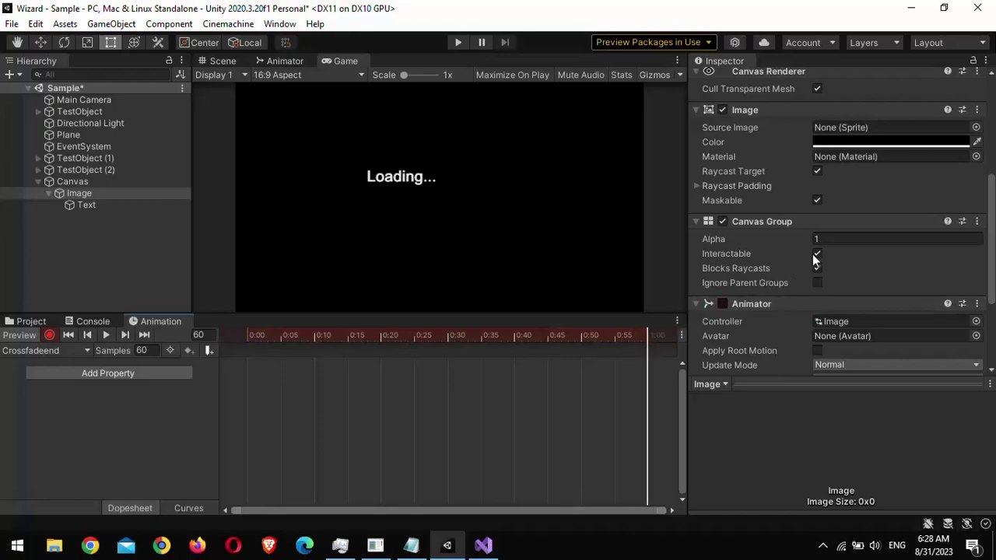
{"action": "left_click", "coordinate": [842, 240]}
{"action": "type", "text": "0"}
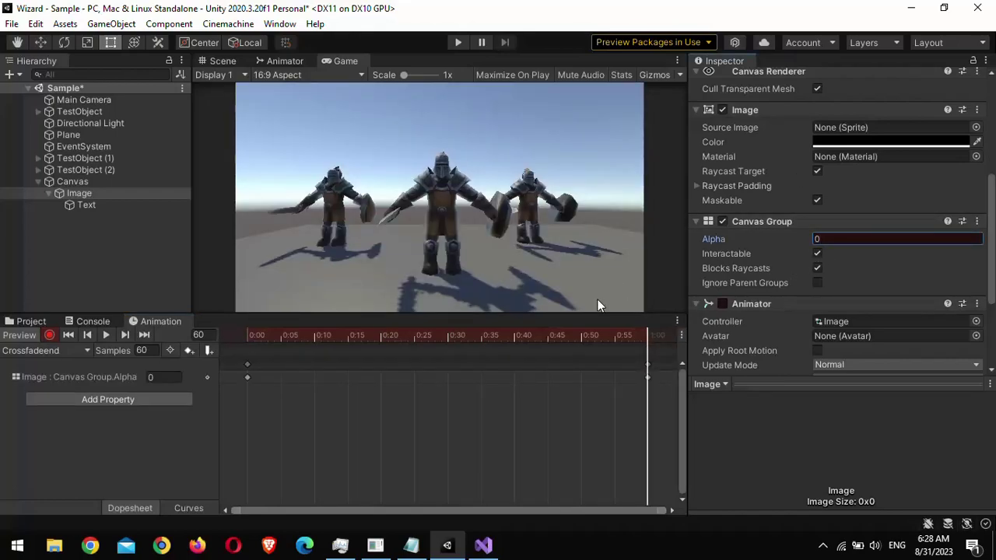
{"action": "left_click", "coordinate": [247, 378]}
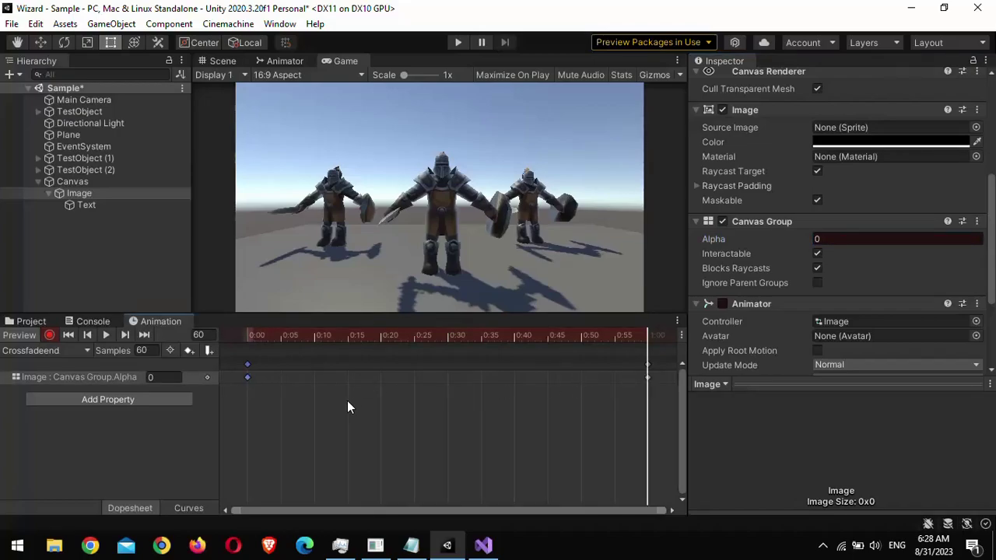
{"action": "left_click", "coordinate": [50, 339]}
{"action": "left_click", "coordinate": [106, 338]}
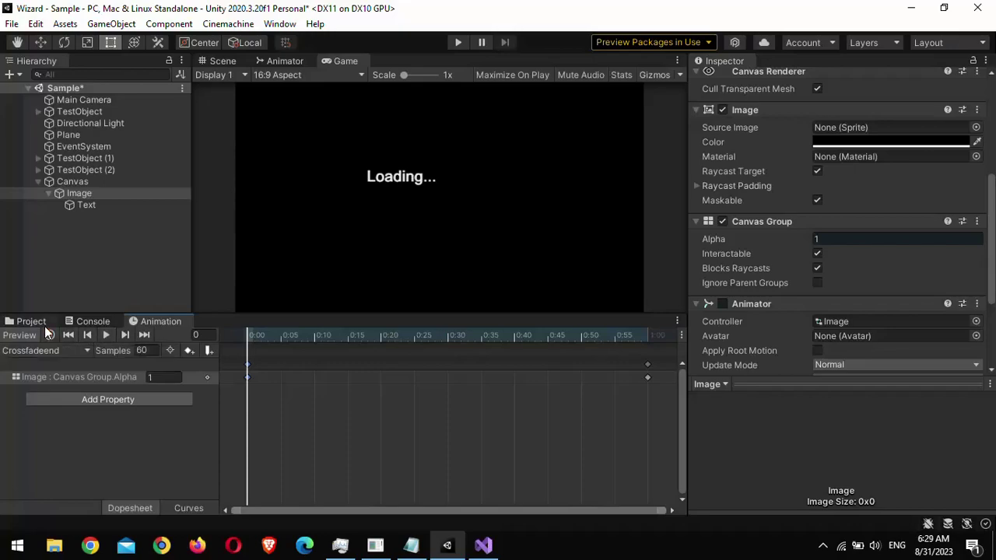
Step: Create a second clip for the Image named "crossfadestart" in the animations folder
{"action": "left_click", "coordinate": [87, 351]}
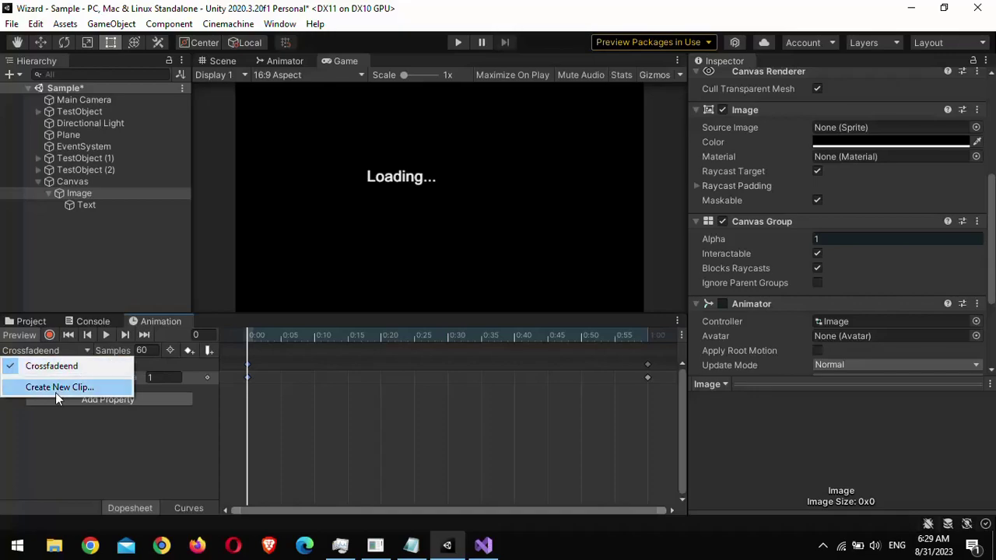
{"action": "left_click", "coordinate": [56, 392]}
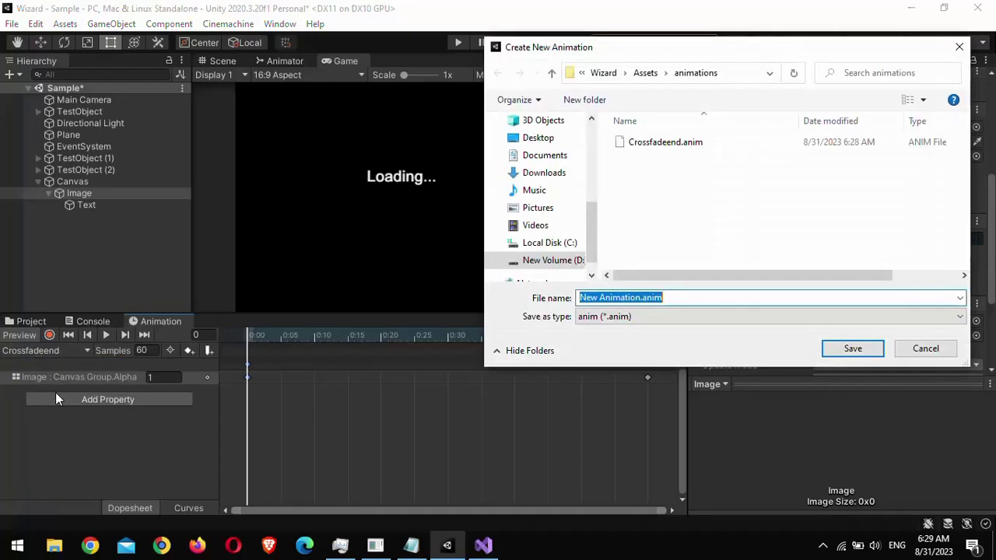
{"action": "key", "text": "End"}
{"action": "key", "text": "BackSpace"}
{"action": "key", "text": "BackSpace"}
{"action": "key", "text": "BackSpace"}
{"action": "key", "text": "BackSpace"}
{"action": "key", "text": "BackSpace"}
{"action": "key", "text": "BackSpace"}
{"action": "key", "text": "BackSpace"}
{"action": "key", "text": "BackSpace"}
{"action": "key", "text": "BackSpace"}
{"action": "key", "text": "BackSpace"}
{"action": "key", "text": "BackSpace"}
{"action": "key", "text": "BackSpace"}
{"action": "key", "text": "BackSpace"}
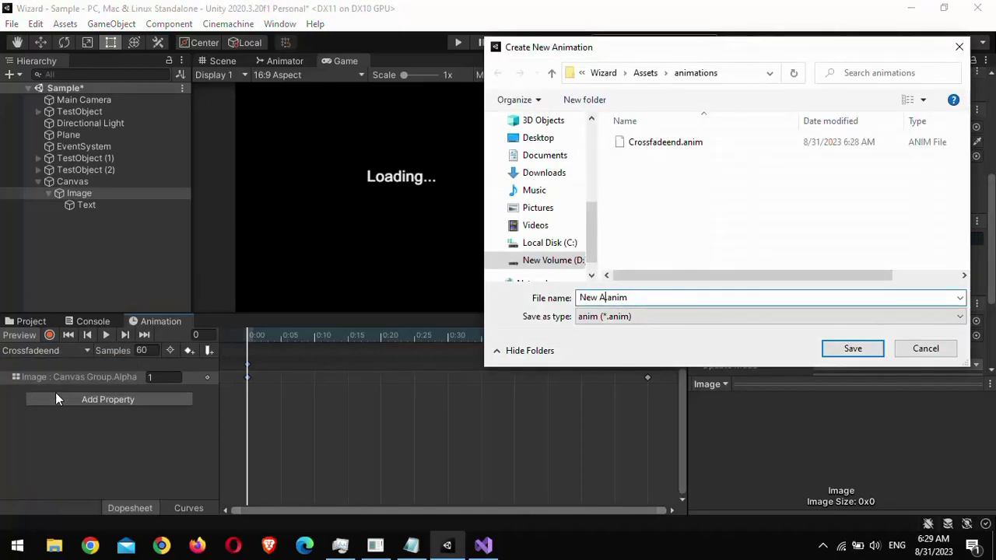
{"action": "type", "text": "crossfade"}
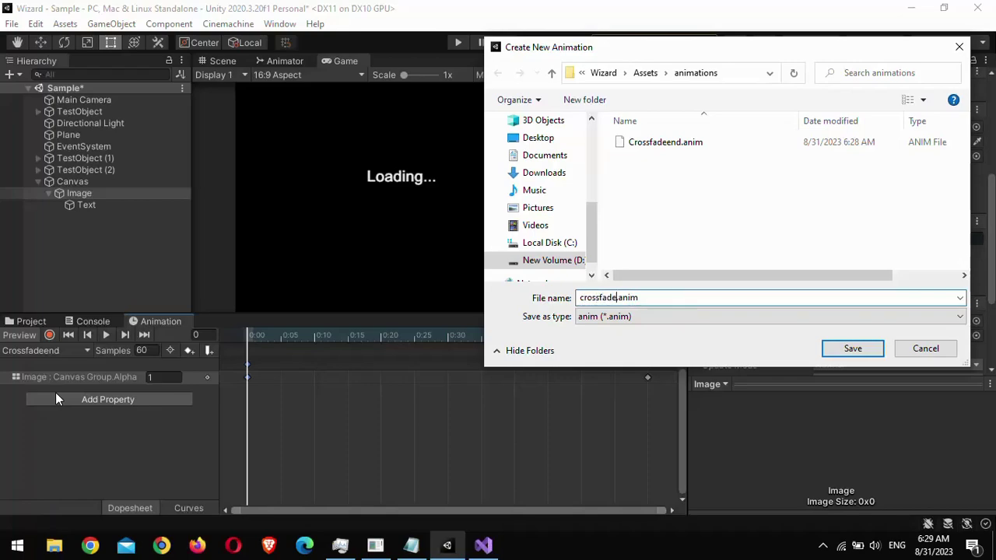
{"action": "type", "text": "start"}
{"action": "key", "text": "Return"}
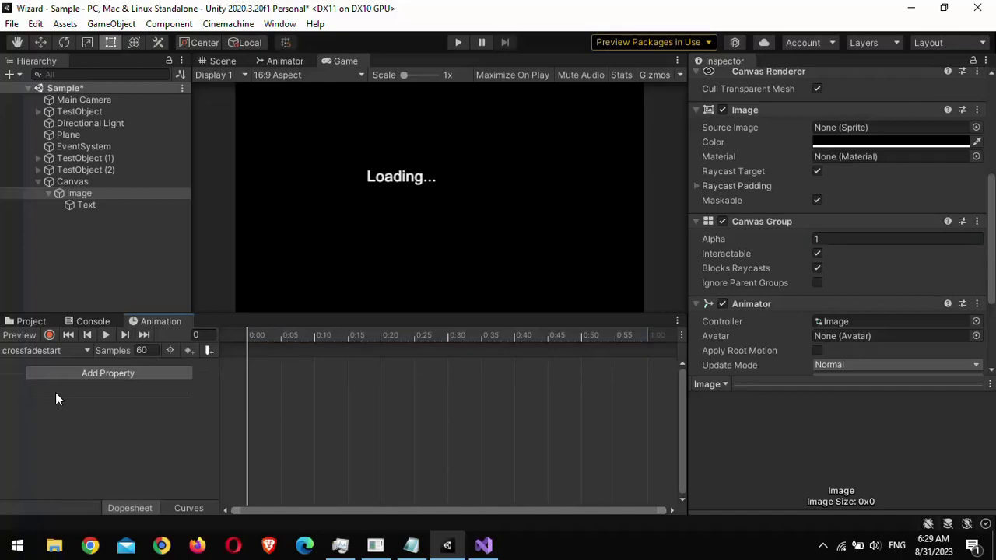
Step: Copy both Canvas Group Alpha keyframes from the Crossfadeend clip into the crossfadestart clip
{"action": "left_click", "coordinate": [54, 350]}
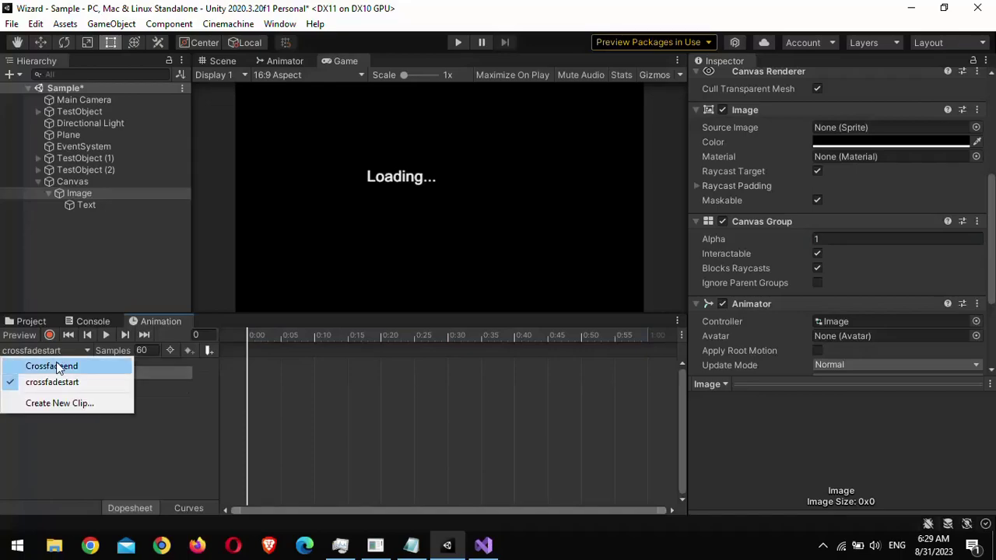
{"action": "left_click", "coordinate": [56, 366]}
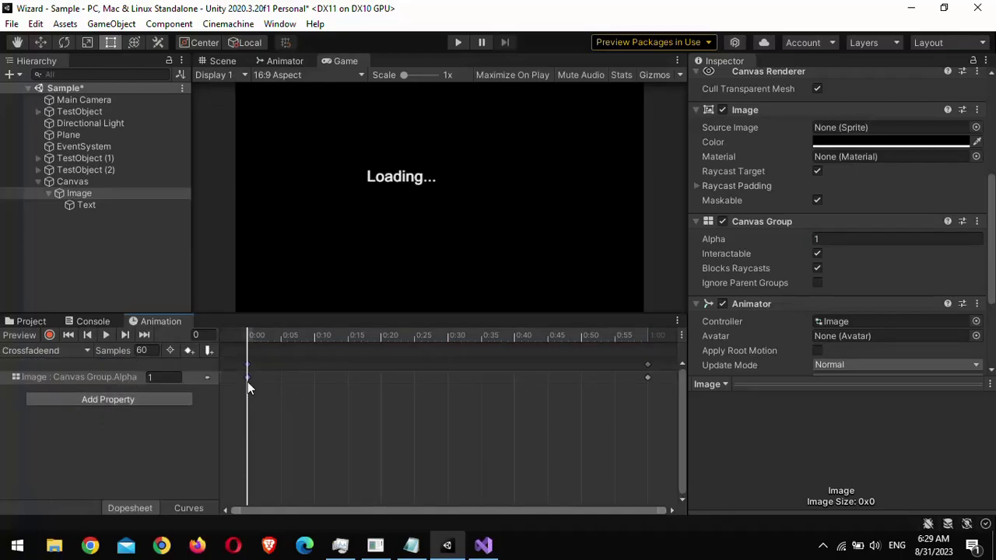
{"action": "left_click_drag", "start_coordinate": [231, 410], "coordinate": [654, 360]}
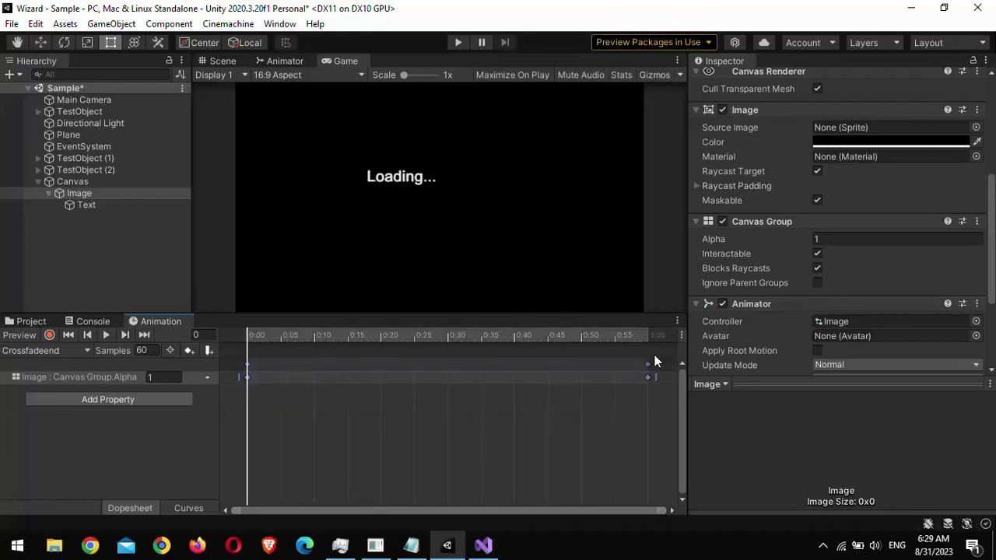
{"action": "left_click", "coordinate": [35, 351]}
{"action": "left_click", "coordinate": [46, 382]}
Step: Swap the crossfadestart keyframes so Alpha starts at 0 and reaches 1 at 1:00, and preview the clip
{"action": "left_click_drag", "start_coordinate": [253, 379], "coordinate": [577, 375]}
{"action": "left_click_drag", "start_coordinate": [268, 373], "coordinate": [247, 377]}
{"action": "scroll", "coordinate": [255, 388], "scroll_direction": "down", "scroll_amount": 1}
{"action": "scroll", "coordinate": [256, 388], "scroll_direction": "up", "scroll_amount": 11}
{"action": "left_click_drag", "start_coordinate": [497, 378], "coordinate": [662, 378]}
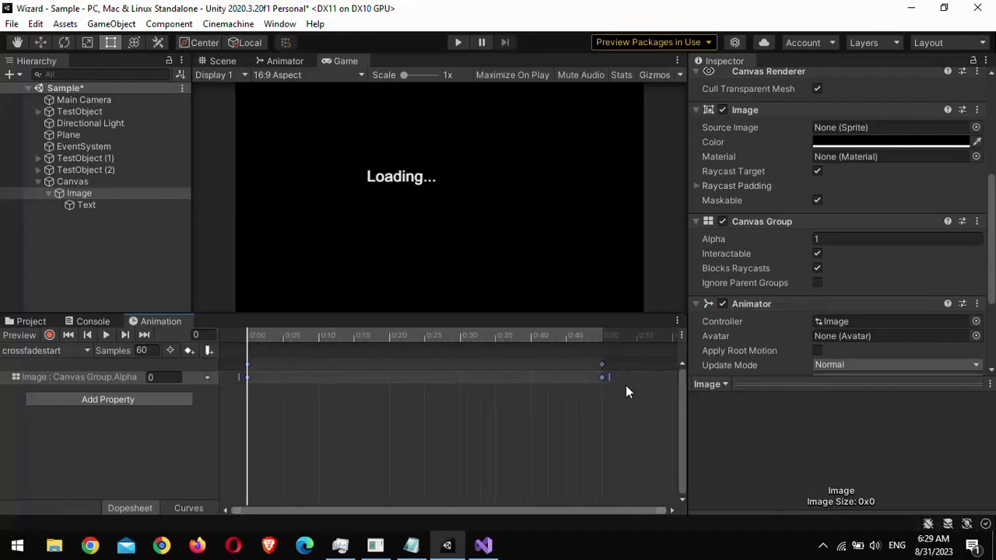
{"action": "left_click_drag", "start_coordinate": [596, 378], "coordinate": [660, 377]}
{"action": "left_click", "coordinate": [109, 334]}
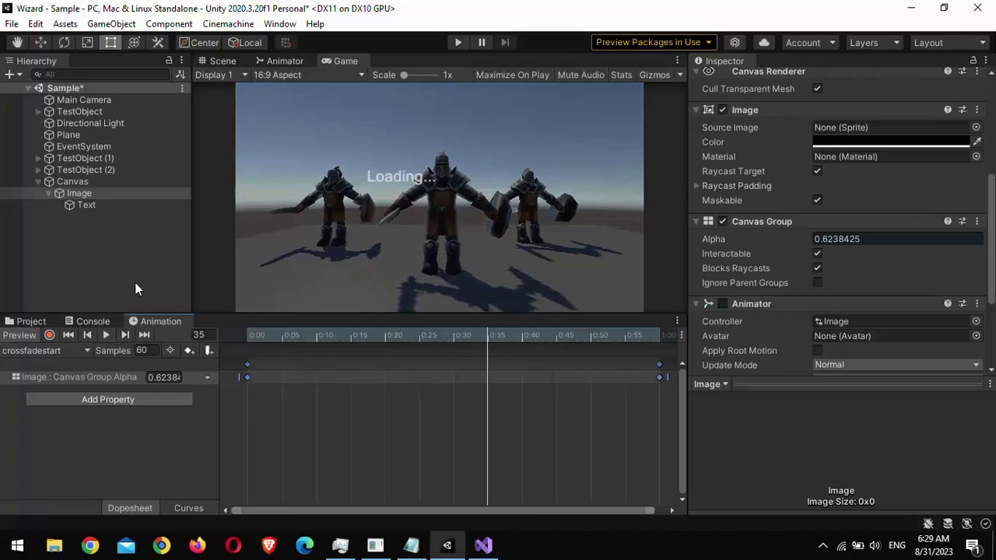
Step: Open the Image animator controller from the animations folder and space out the Crossfadeend and crossfadestart states
{"action": "left_click", "coordinate": [832, 326]}
{"action": "left_click", "coordinate": [38, 320]}
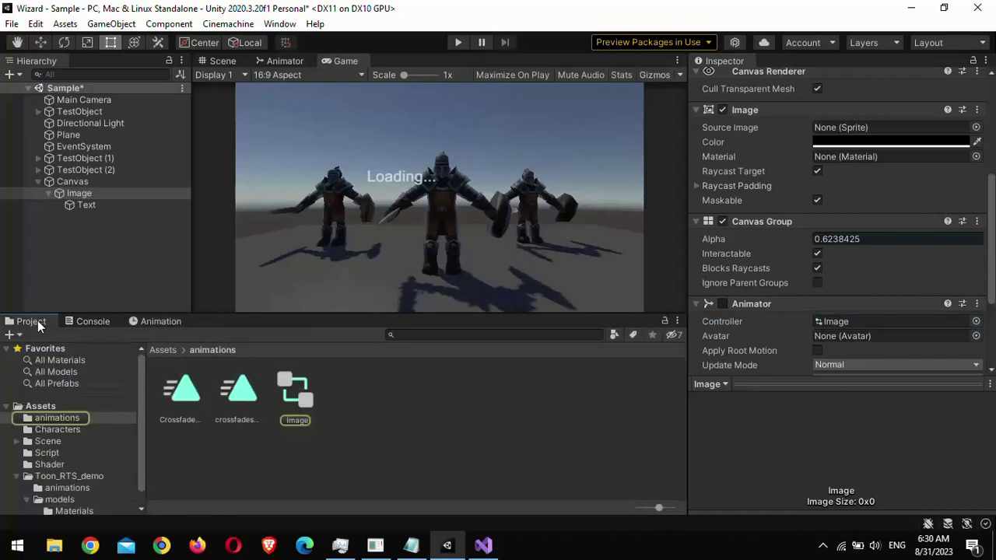
{"action": "double_click", "coordinate": [303, 399]}
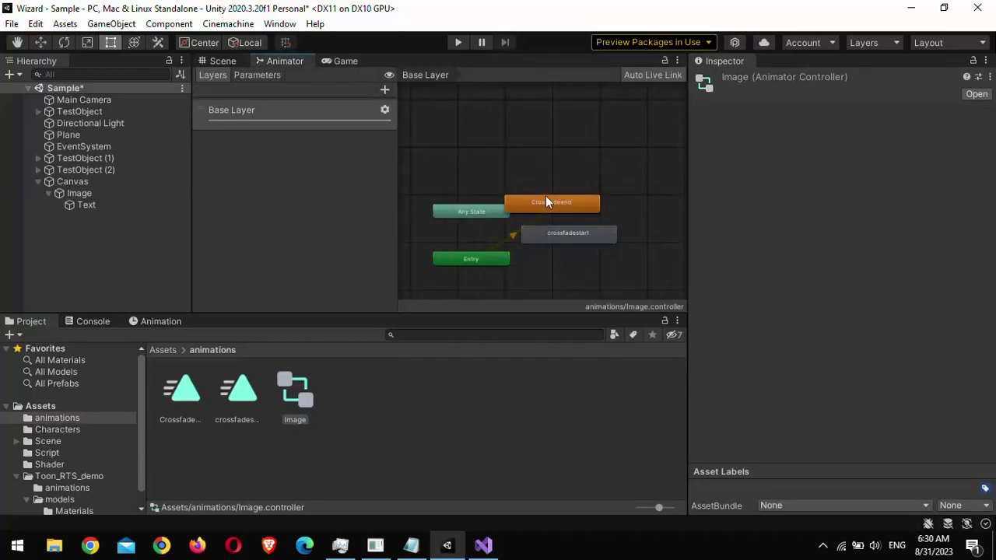
{"action": "middle_click_drag", "start_coordinate": [509, 190], "coordinate": [511, 118]}
{"action": "left_click_drag", "start_coordinate": [594, 165], "coordinate": [613, 220]}
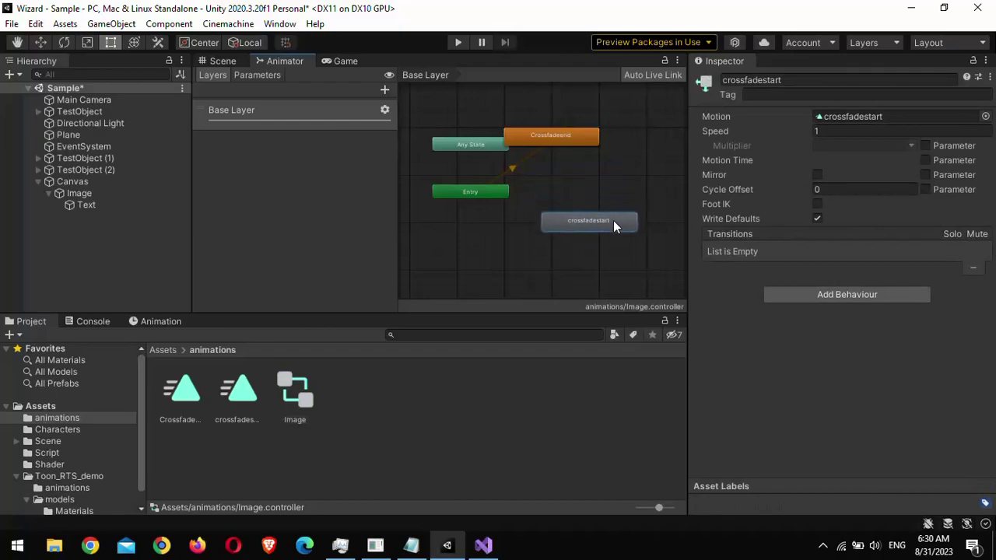
{"action": "left_click_drag", "start_coordinate": [580, 132], "coordinate": [620, 160]}
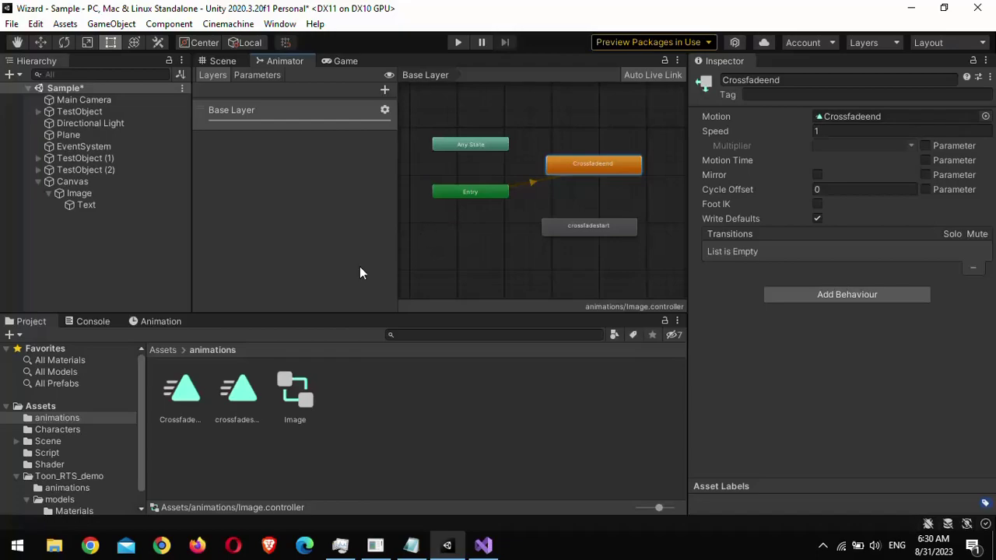
Step: Turn off Loop Time for both the Crossfadeend and crossfadestart animation clips
{"action": "left_click", "coordinate": [180, 393]}
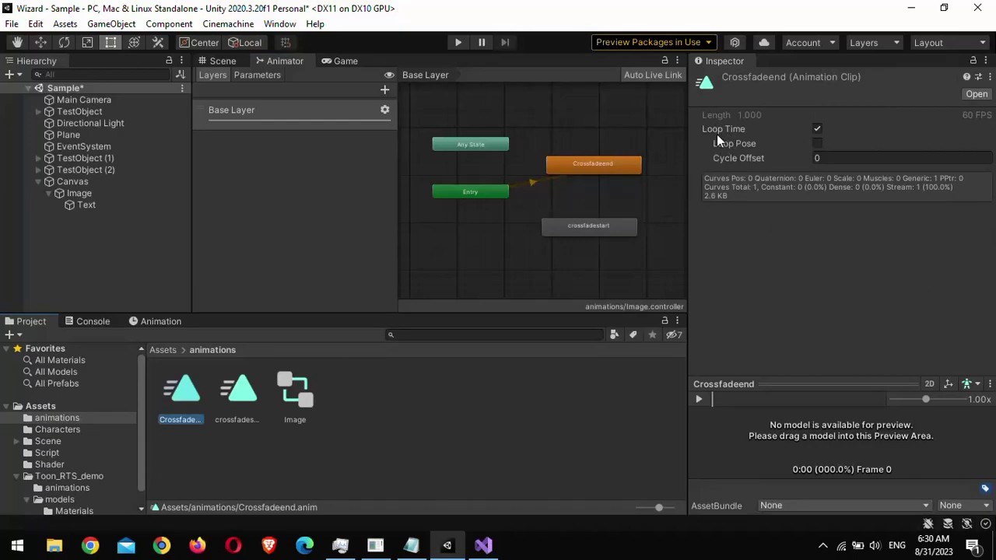
{"action": "left_click", "coordinate": [817, 130]}
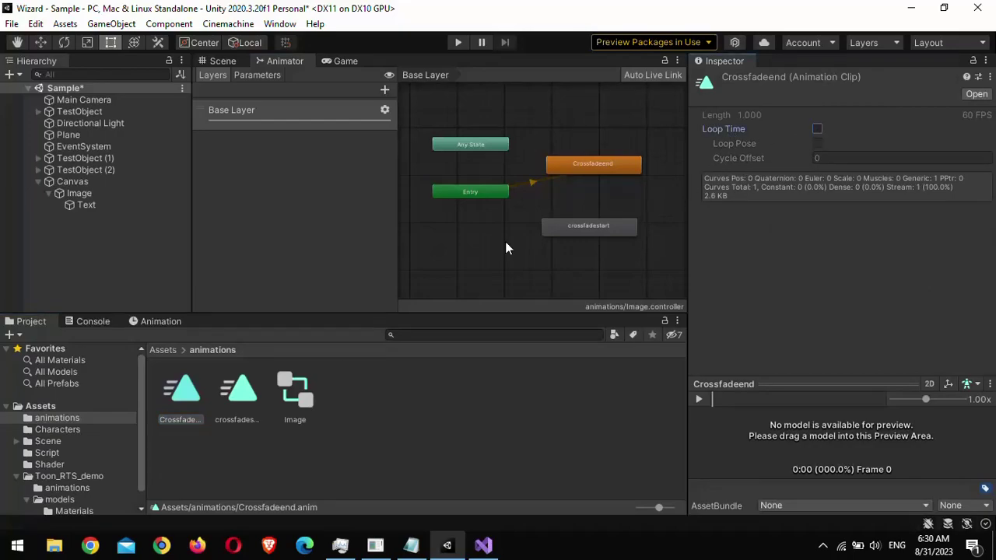
{"action": "left_click", "coordinate": [235, 402]}
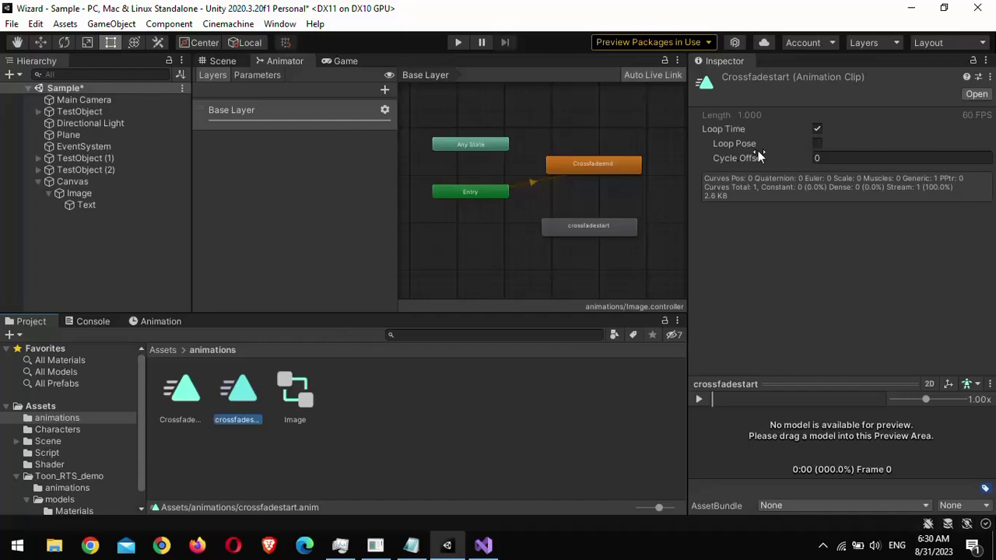
{"action": "left_click", "coordinate": [818, 130]}
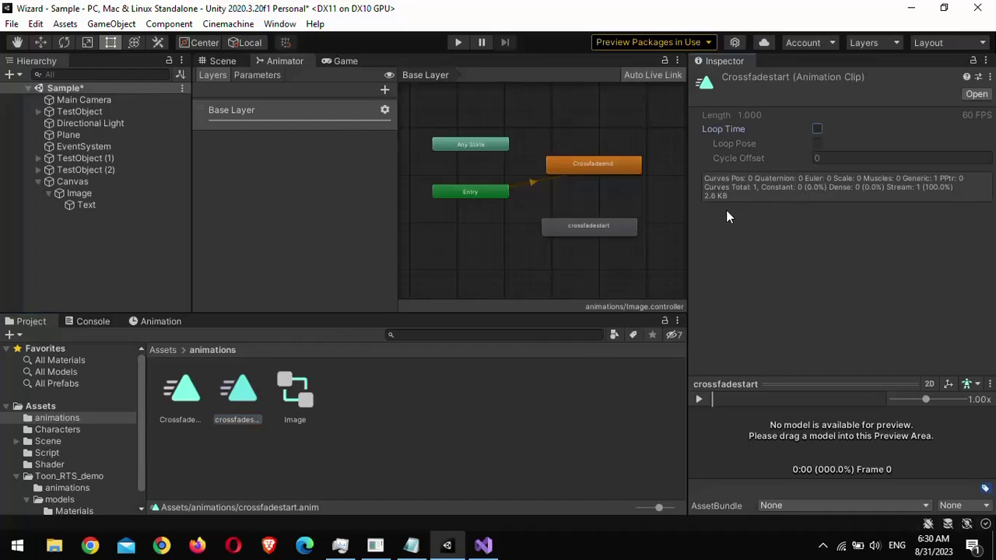
Step: Make a transition from the Crossfadeend state to crossfadestart and align crossfadestart directly beneath it
{"action": "left_click", "coordinate": [578, 172]}
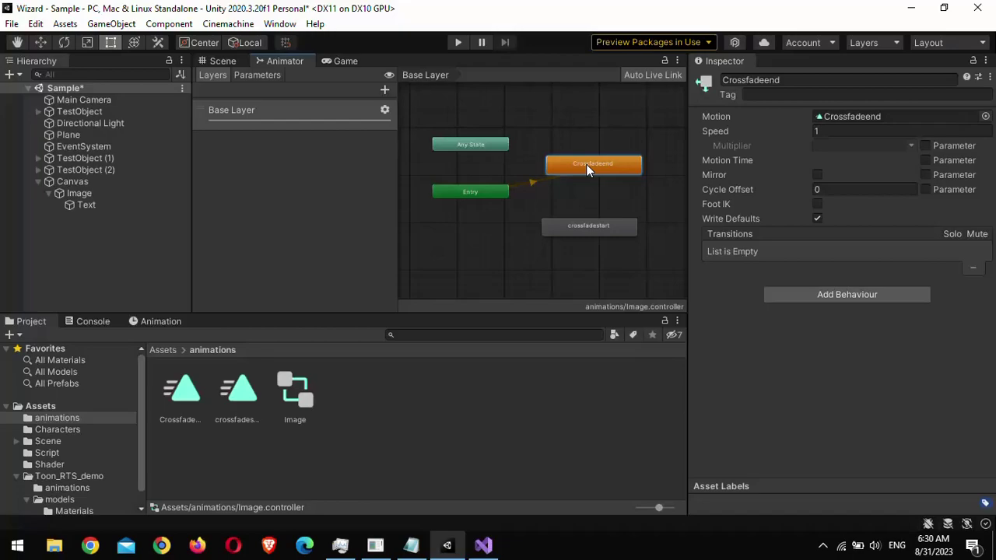
{"action": "right_click", "coordinate": [586, 164]}
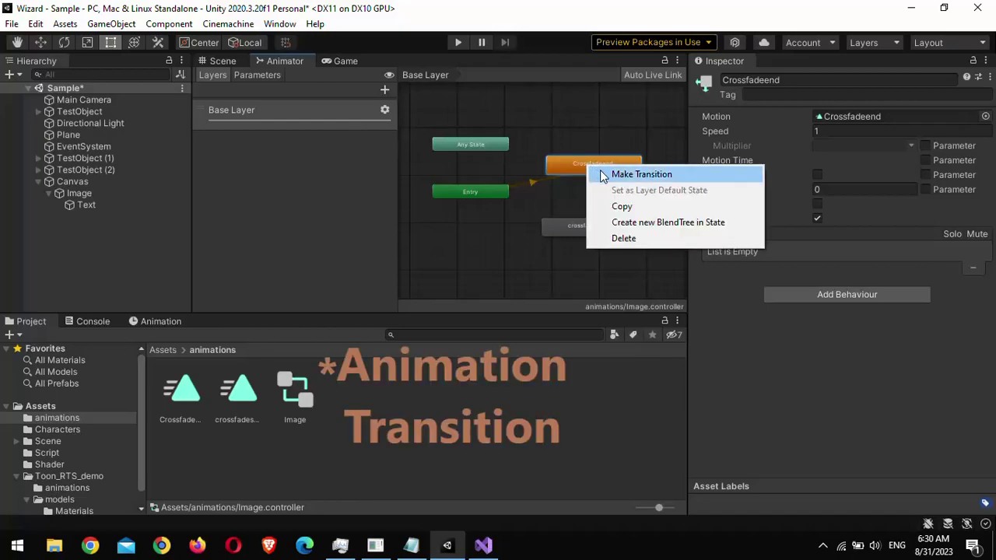
{"action": "left_click", "coordinate": [600, 170]}
{"action": "left_click", "coordinate": [590, 228]}
{"action": "left_click", "coordinate": [604, 230]}
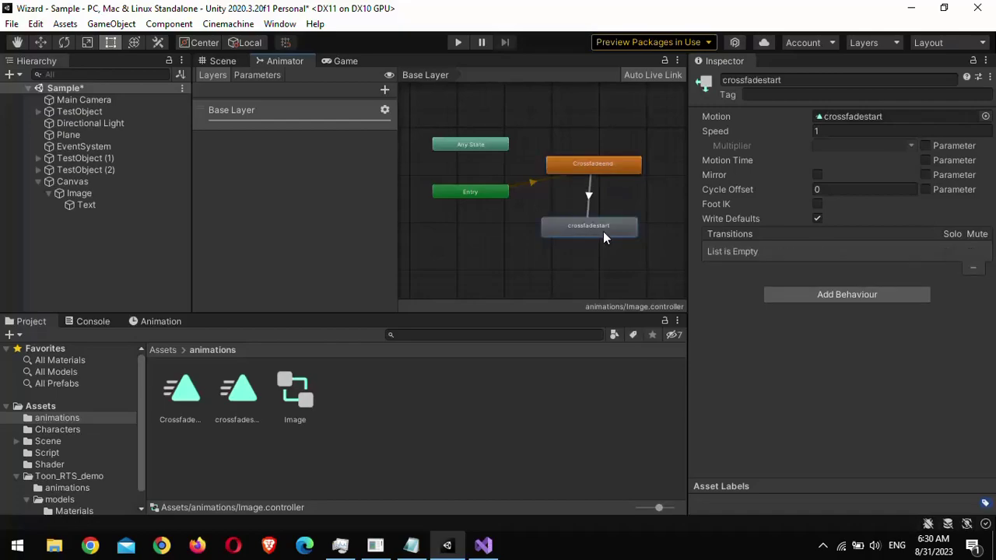
{"action": "left_click_drag", "start_coordinate": [603, 231], "coordinate": [604, 231]}
Step: Add a trigger parameter named Play to the Image animator controller
{"action": "left_click", "coordinate": [269, 78]}
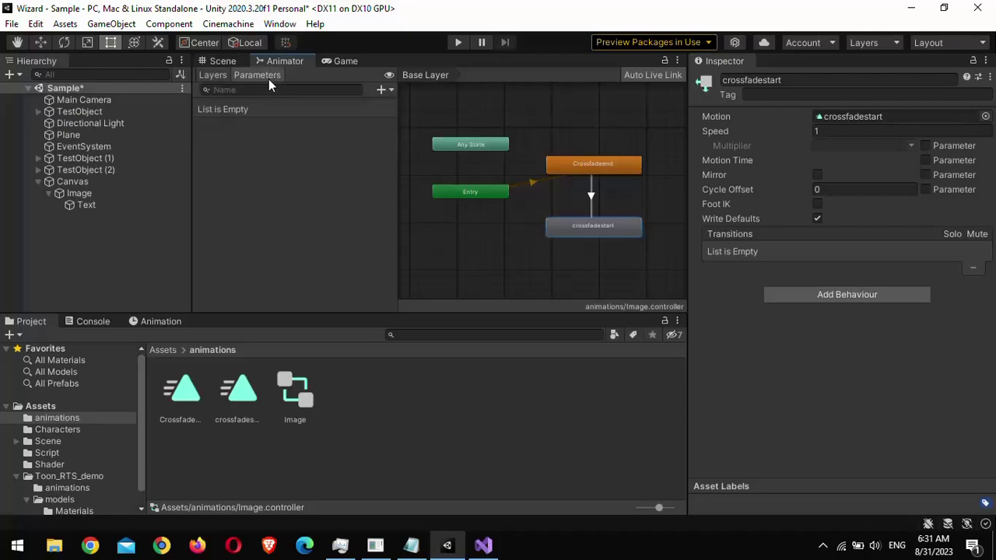
{"action": "left_click", "coordinate": [387, 91]}
{"action": "left_click", "coordinate": [395, 154]}
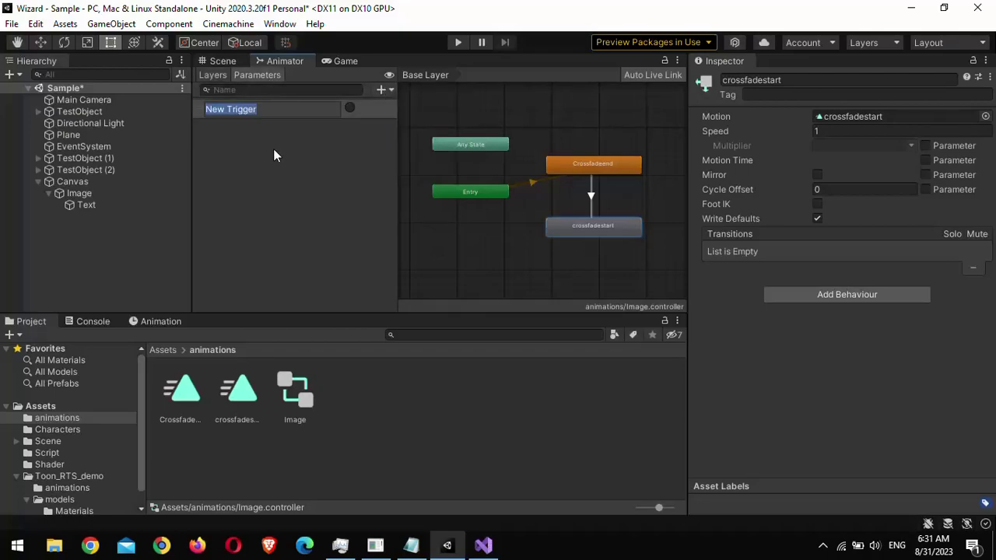
{"action": "type", "text": "PLay"}
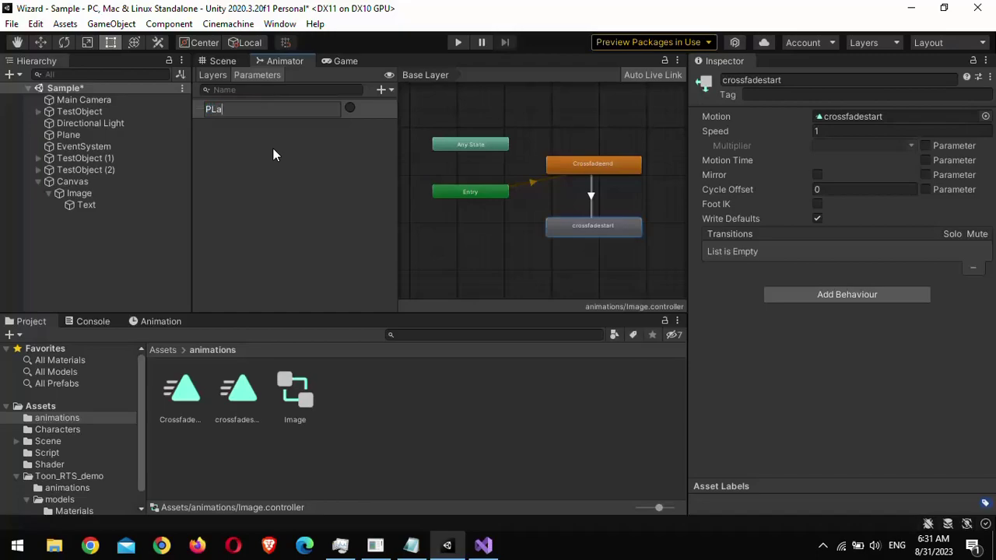
{"action": "key", "text": "BackSpace"}
{"action": "key", "text": "BackSpace"}
{"action": "key", "text": "BackSpace"}
{"action": "type", "text": "lay"}
{"action": "key", "text": "Return"}
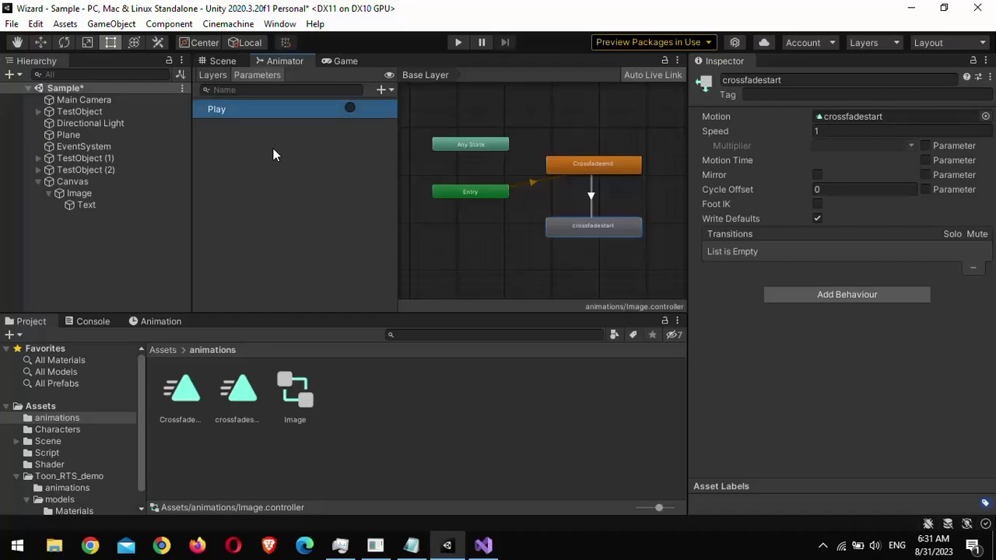
Step: Turn off Has Exit Time on the Crossfadeend to crossfadestart transition and set its Transition Duration to 0
{"action": "left_click", "coordinate": [591, 196]}
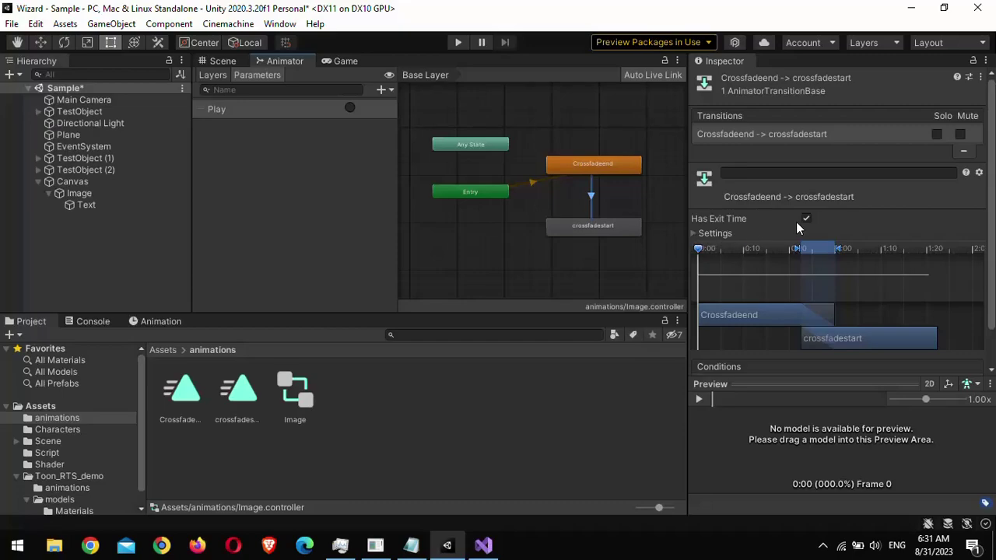
{"action": "left_click", "coordinate": [806, 219]}
{"action": "left_click", "coordinate": [702, 232]}
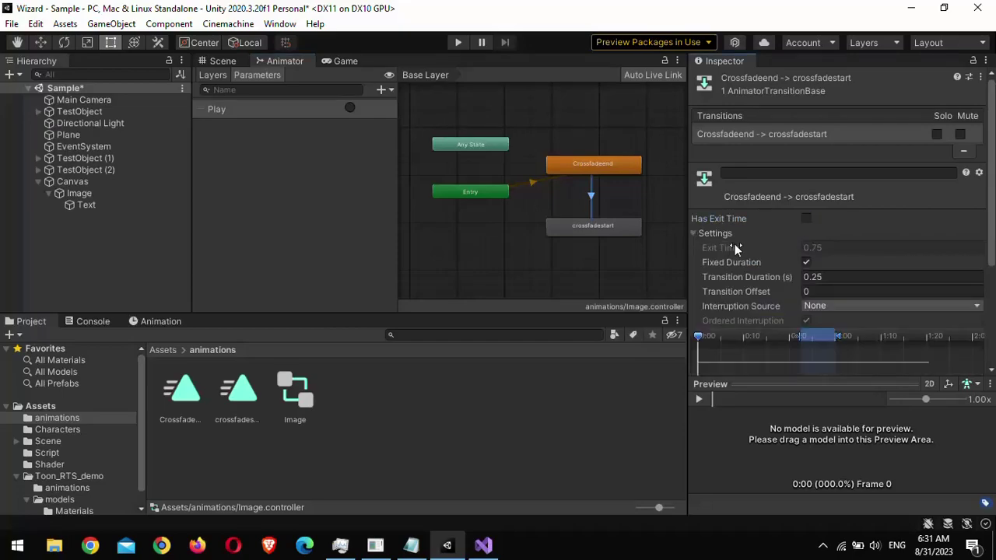
{"action": "left_click", "coordinate": [842, 276]}
{"action": "type", "text": "0"}
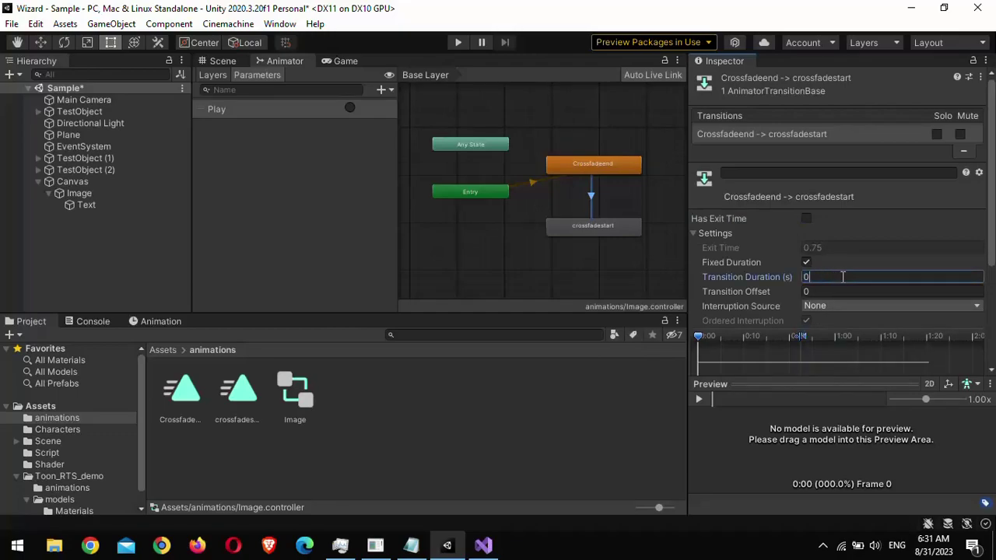
Step: Add the Play trigger as a condition of the Crossfadeend to crossfadestart transition
{"action": "scroll", "coordinate": [733, 253], "scroll_direction": "down", "scroll_amount": 3}
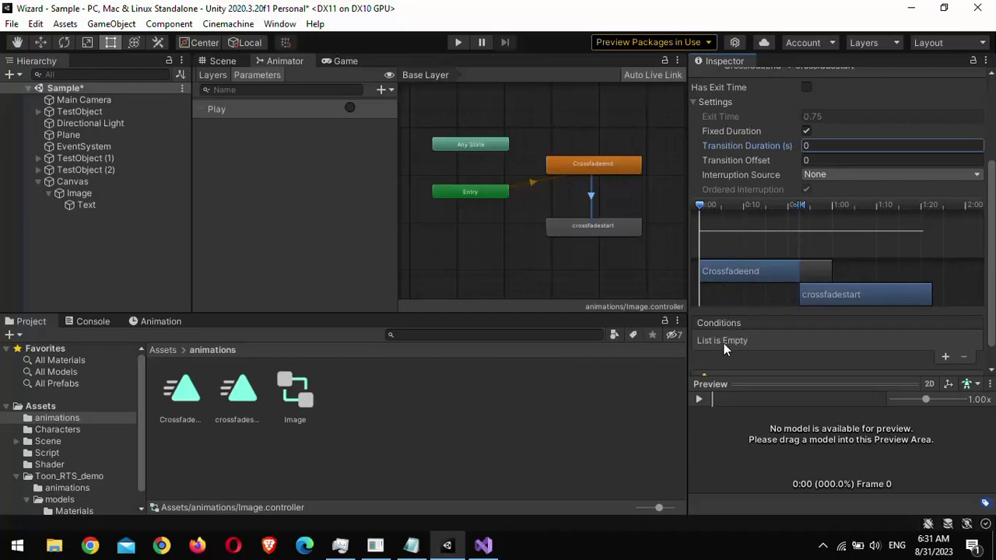
{"action": "left_click", "coordinate": [945, 357]}
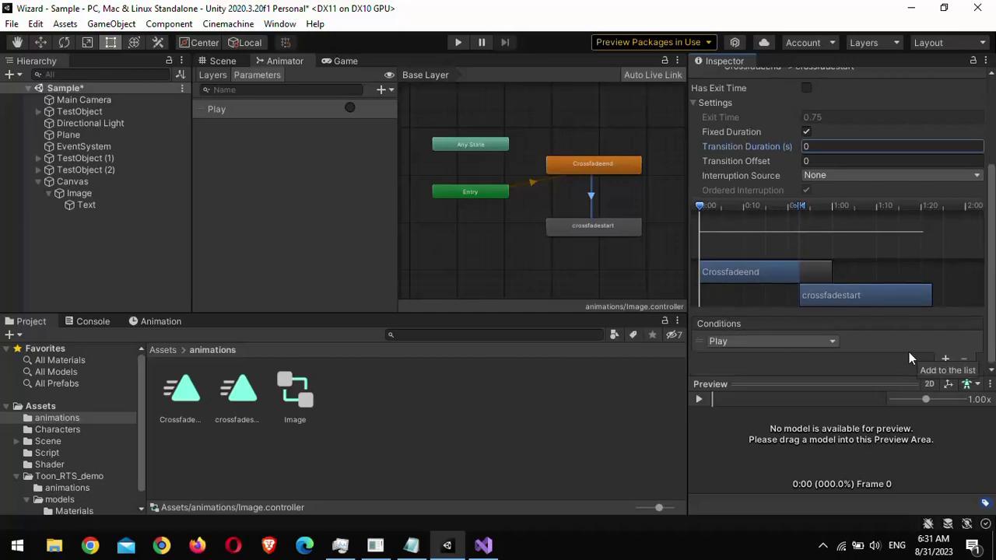
{"action": "left_click", "coordinate": [733, 345]}
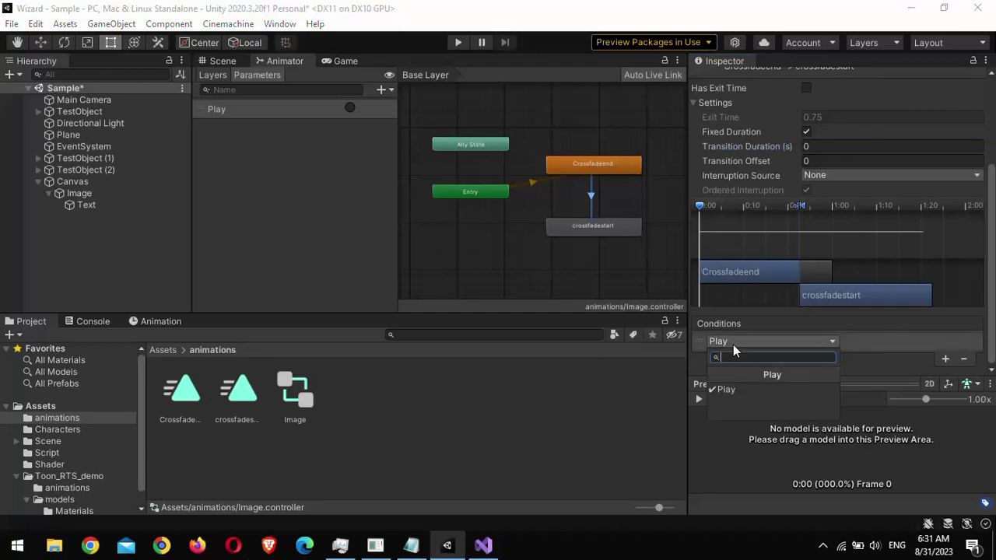
{"action": "left_click", "coordinate": [890, 348]}
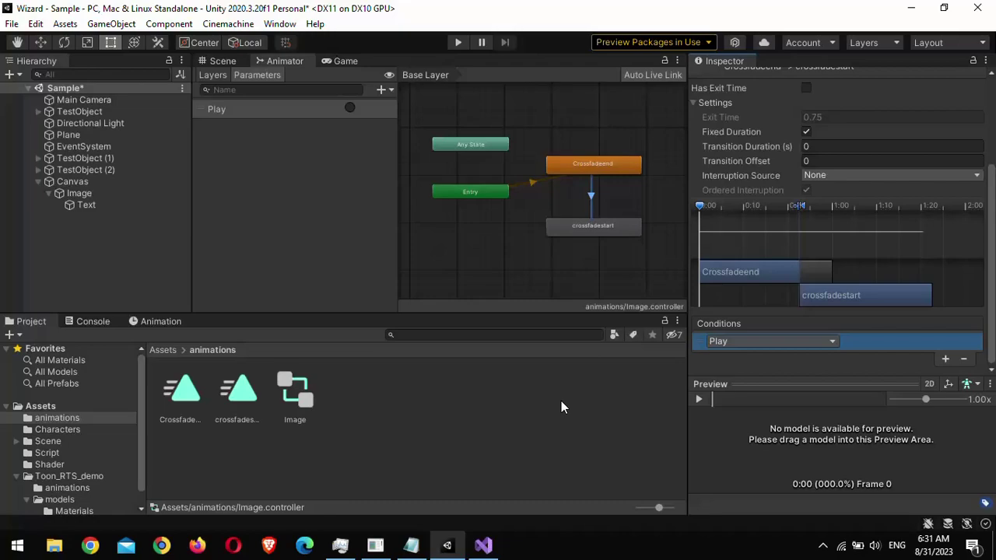
Step: Return to the Scene view, clear the selection and save the Sample scene
{"action": "left_click", "coordinate": [204, 60]}
{"action": "left_click", "coordinate": [114, 246]}
{"action": "key", "text": "ctrl+s"}
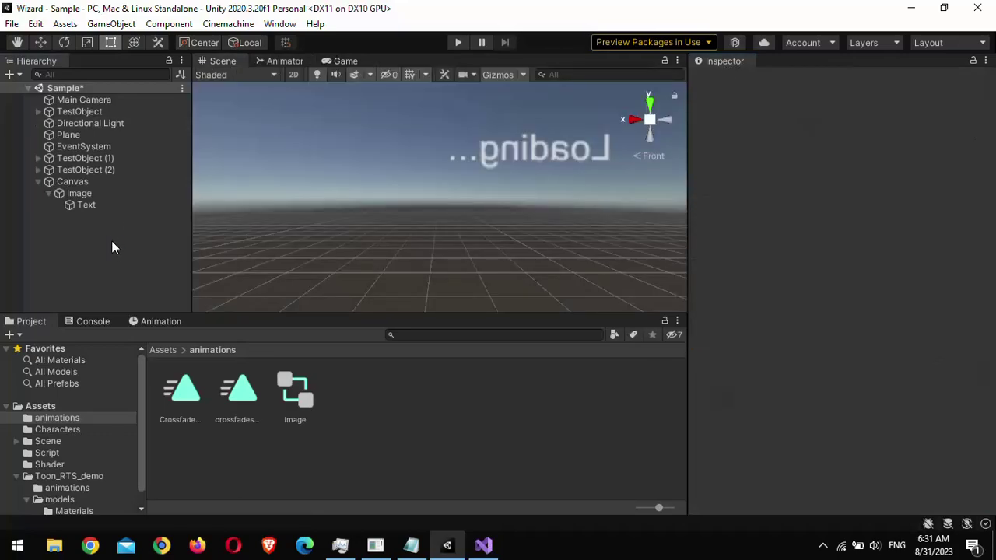
Step: Create a new script named LevelLoader and attach it as a component to the Canvas
{"action": "left_click", "coordinate": [97, 185]}
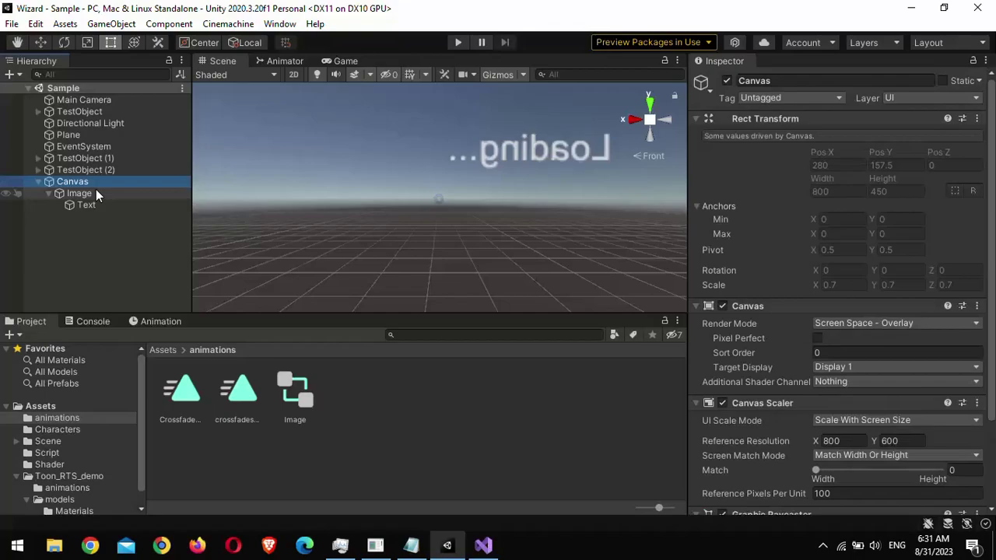
{"action": "scroll", "coordinate": [742, 280], "scroll_direction": "down", "scroll_amount": 3}
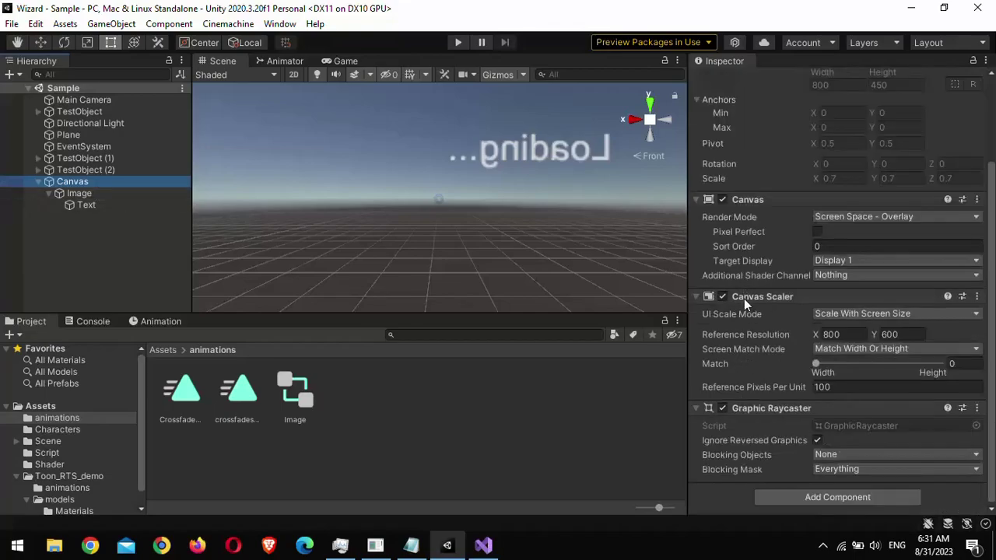
{"action": "left_click", "coordinate": [795, 503]}
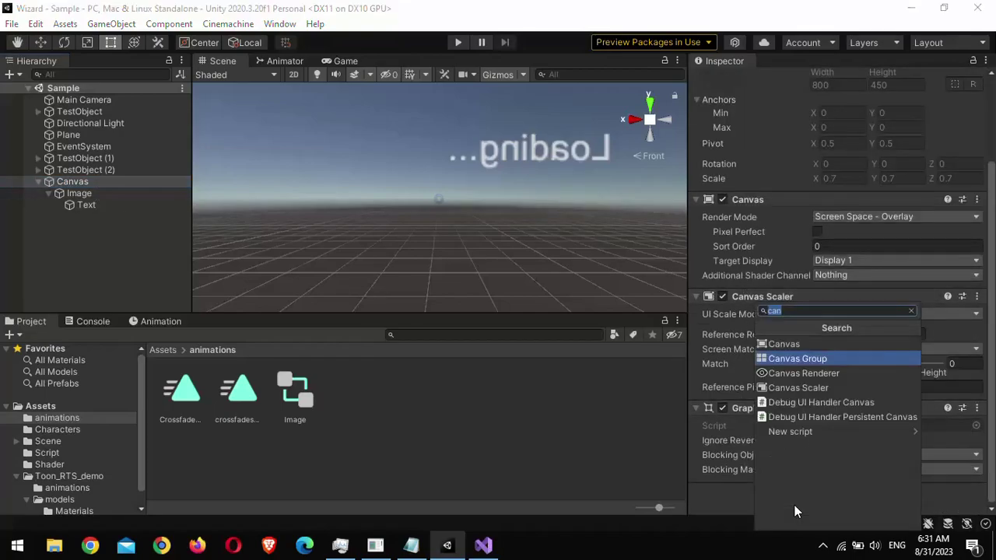
{"action": "left_click", "coordinate": [790, 431]}
{"action": "type", "text": "Lea"}
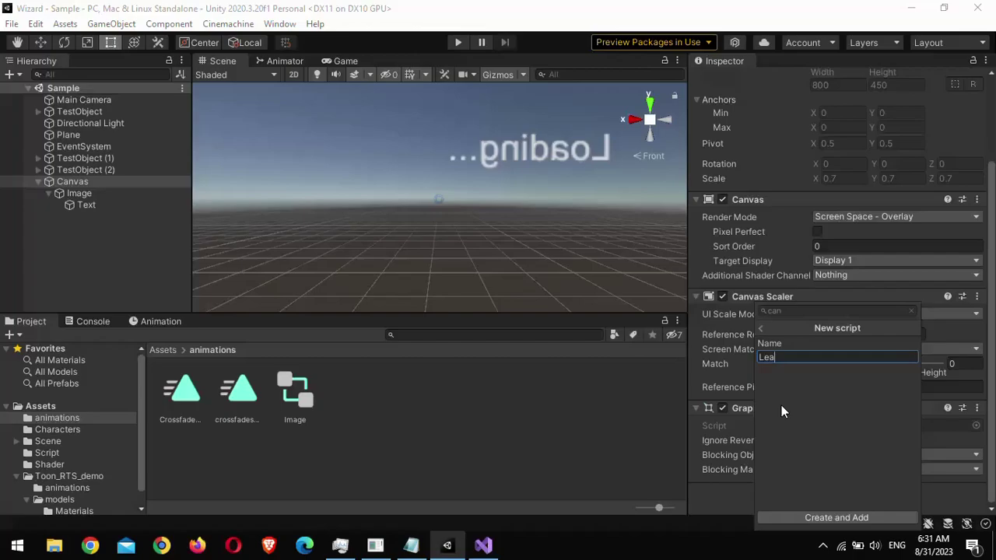
{"action": "key", "text": "BackSpace"}
{"action": "type", "text": "velLoader"}
{"action": "key", "text": "Return"}
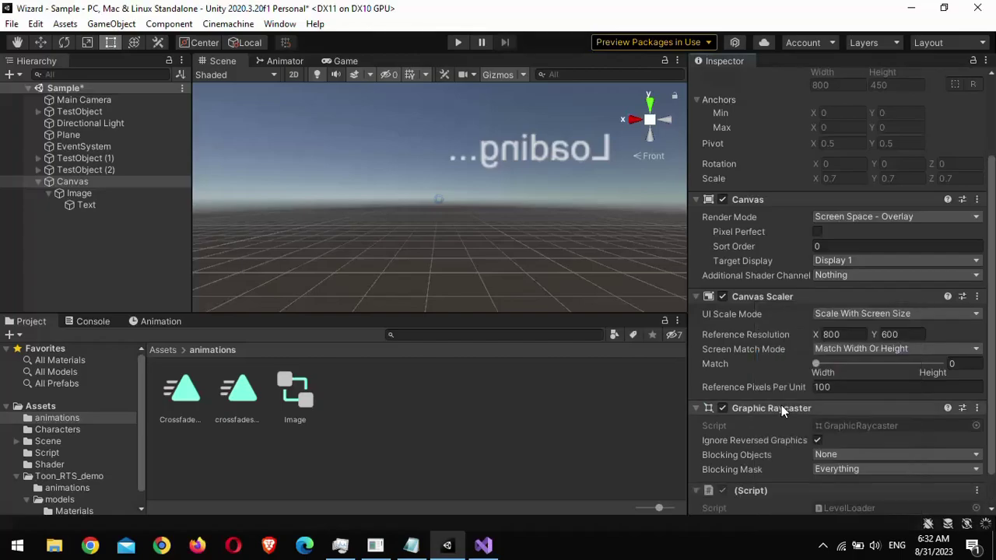
{"action": "scroll", "coordinate": [739, 427], "scroll_direction": "down", "scroll_amount": 2}
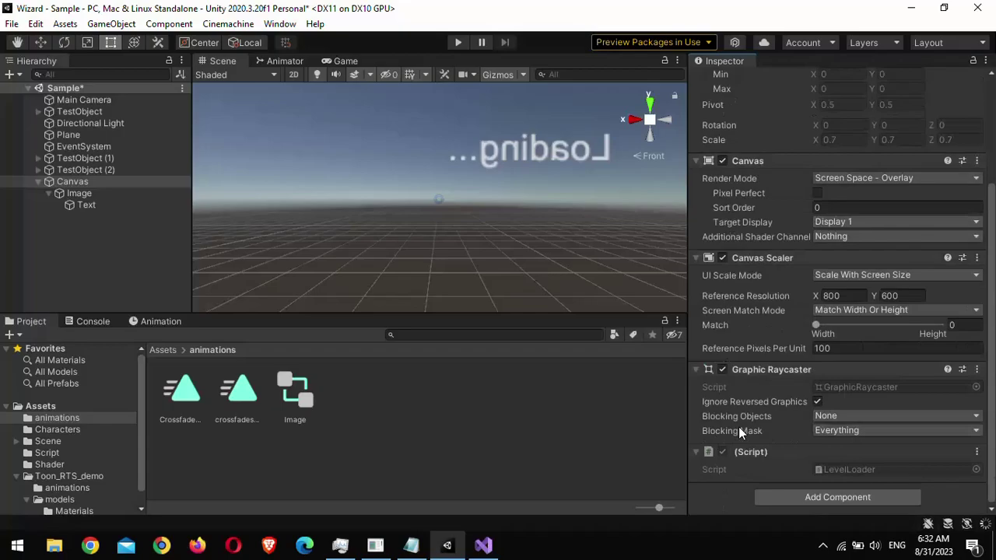
Step: Open the LevelLoader script from the Assets folder in Visual Studio
{"action": "left_click", "coordinate": [164, 350]}
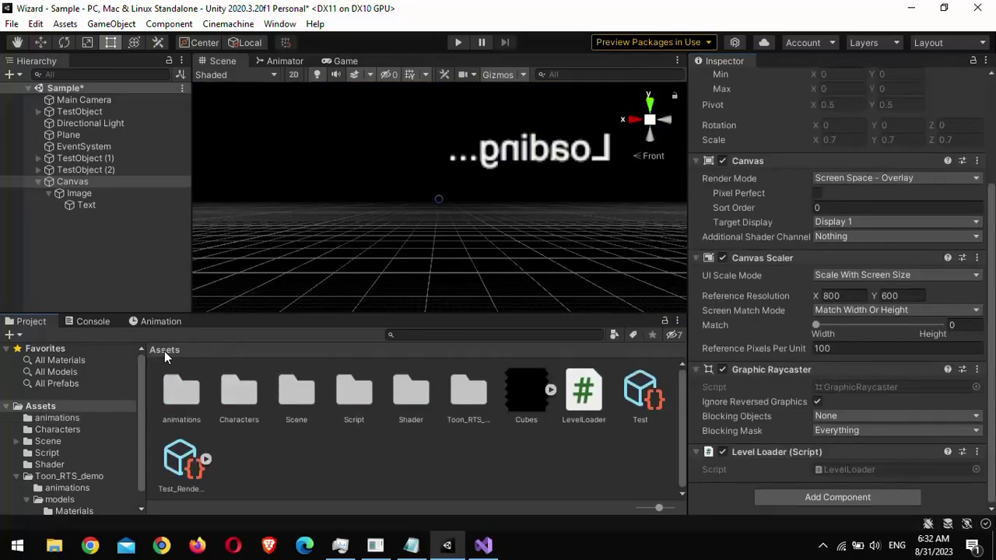
{"action": "left_click", "coordinate": [579, 396]}
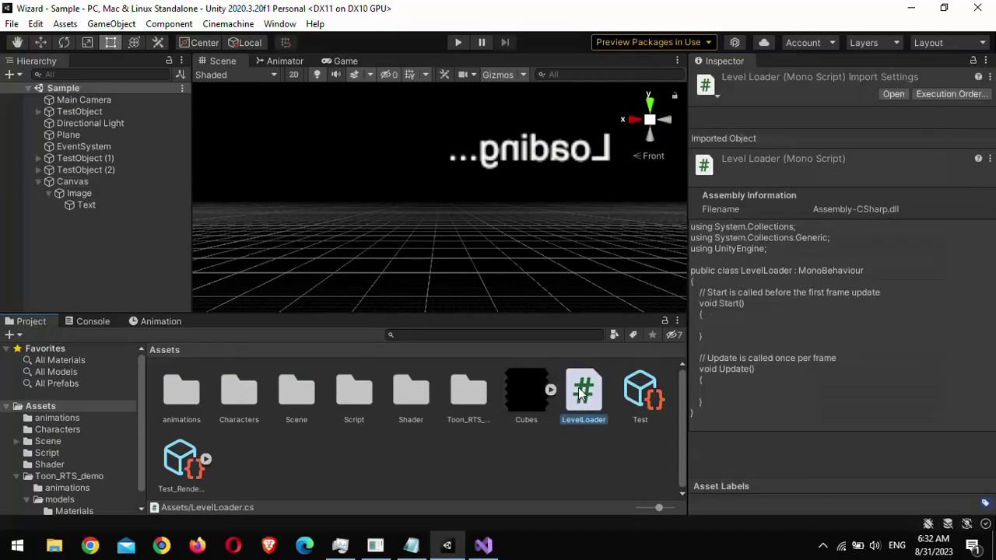
{"action": "double_click", "coordinate": [583, 393]}
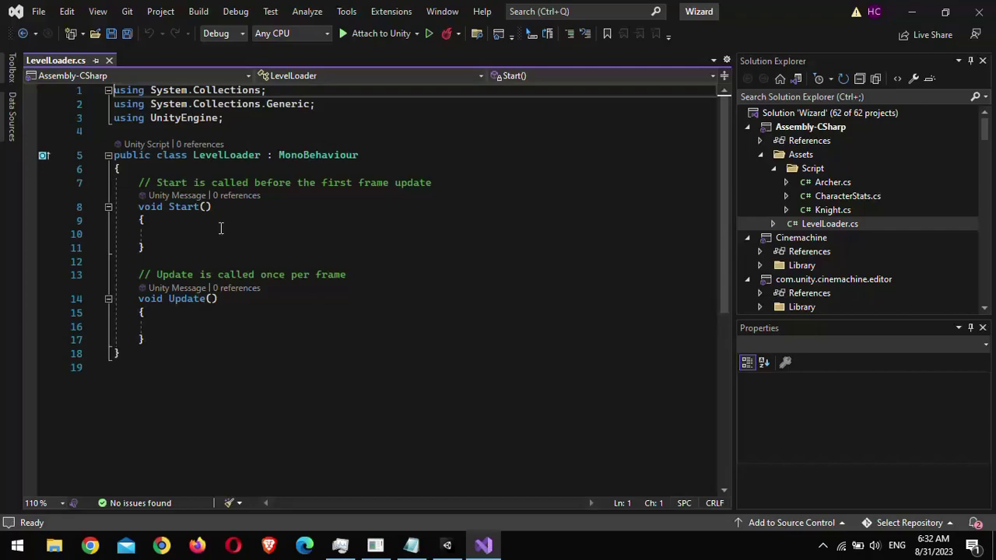
Step: Declare the field "public Animator Anim;" at the start of the LevelLoader class
{"action": "left_click", "coordinate": [159, 171]}
{"action": "key", "text": "Return"}
{"action": "type", "text": "public "}
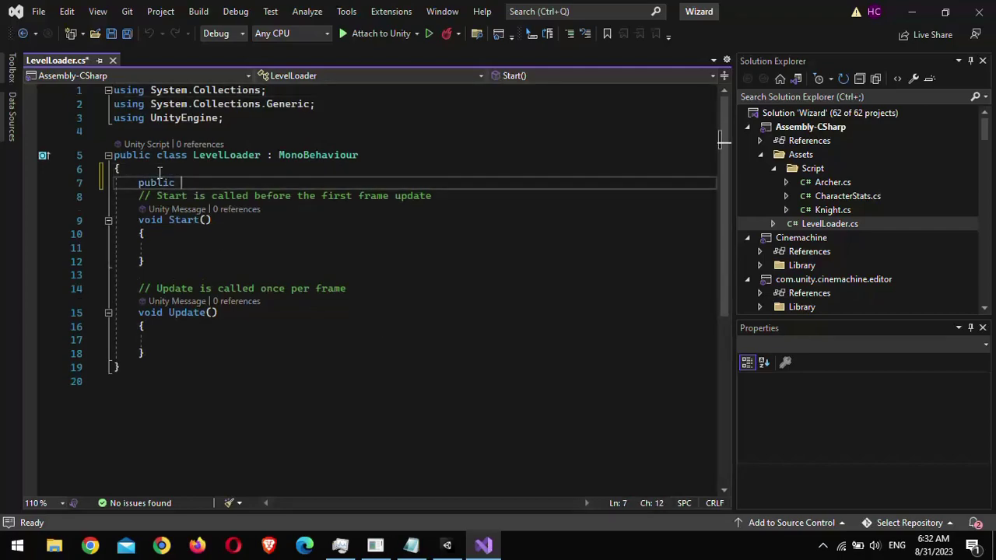
{"action": "type", "text": "animator Anim;"}
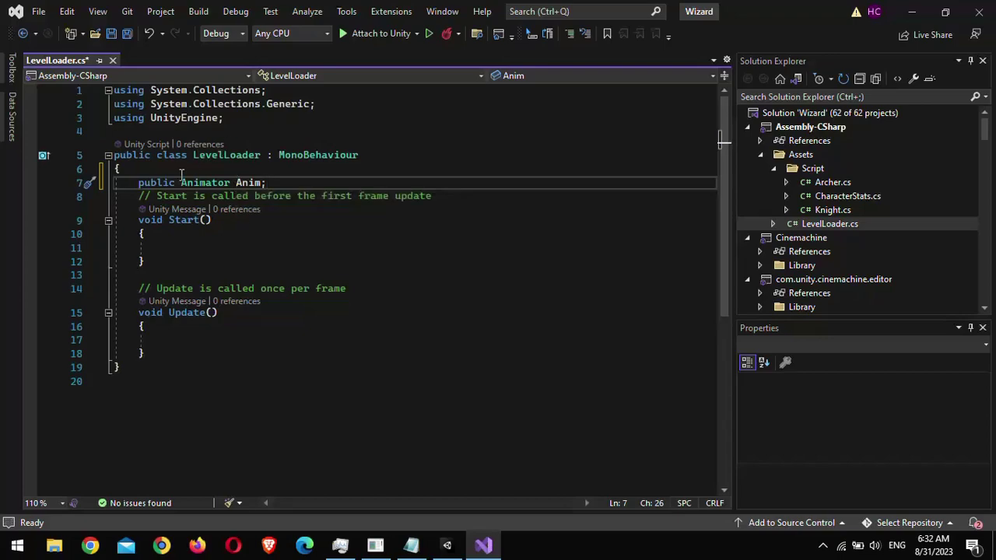
Step: Add an empty "if (Input.GetKeyDown(KeyCode.L))" block with braces inside Update()
{"action": "left_click", "coordinate": [184, 340]}
{"action": "type", "text": "if (In"}
{"action": "type", "text": "put.Get"}
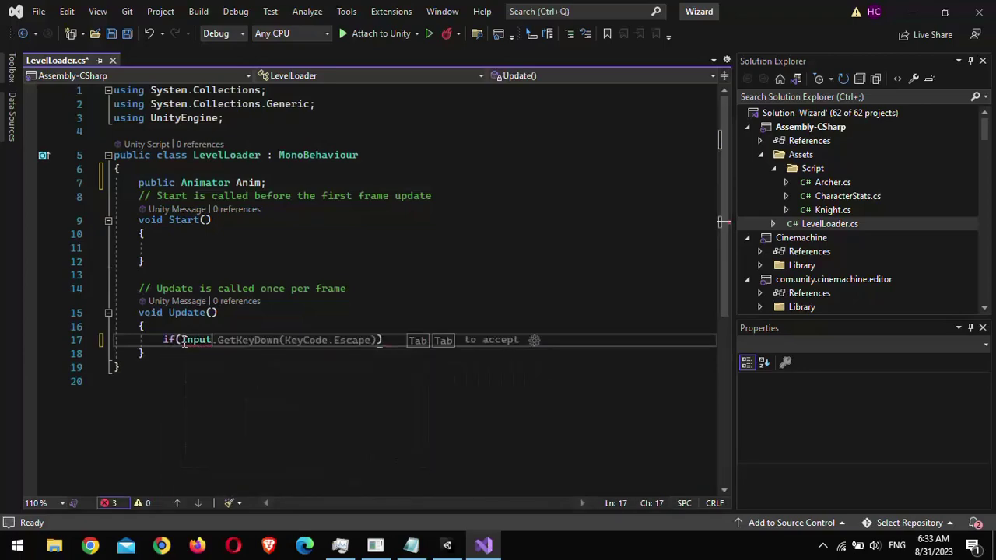
{"action": "type", "text": "KeyDown("}
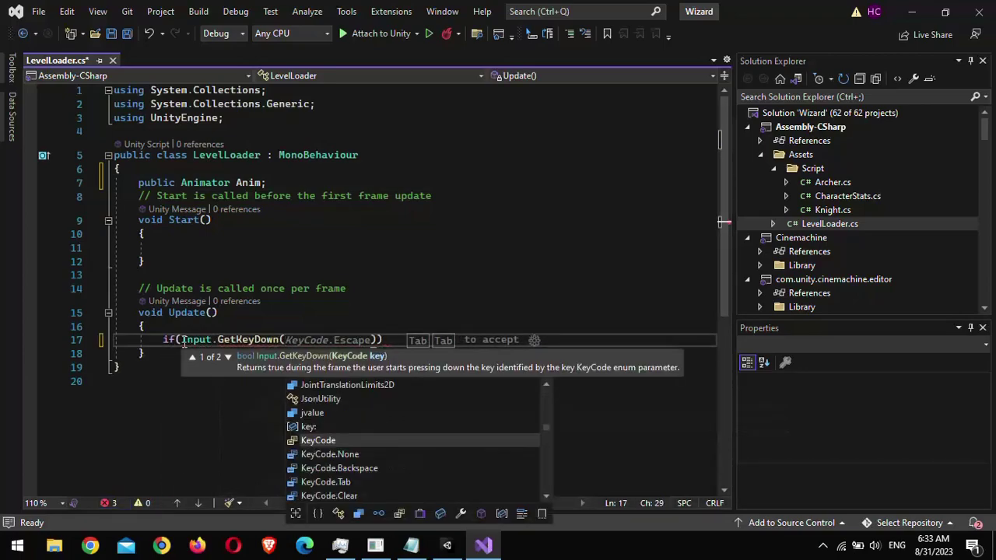
{"action": "type", "text": "KeyCode.L))"}
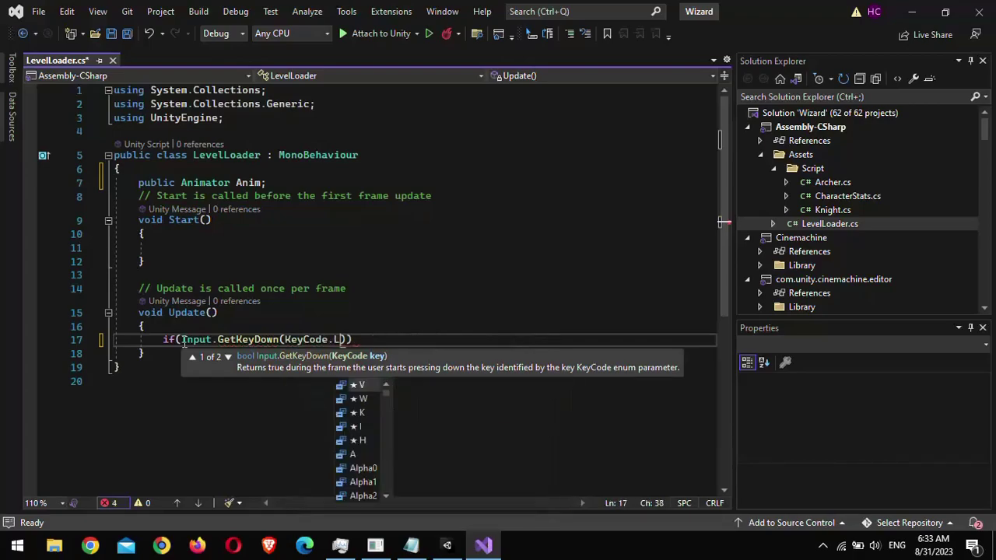
{"action": "key", "text": "Return"}
{"action": "type", "text": "{"}
{"action": "key", "text": "Return"}
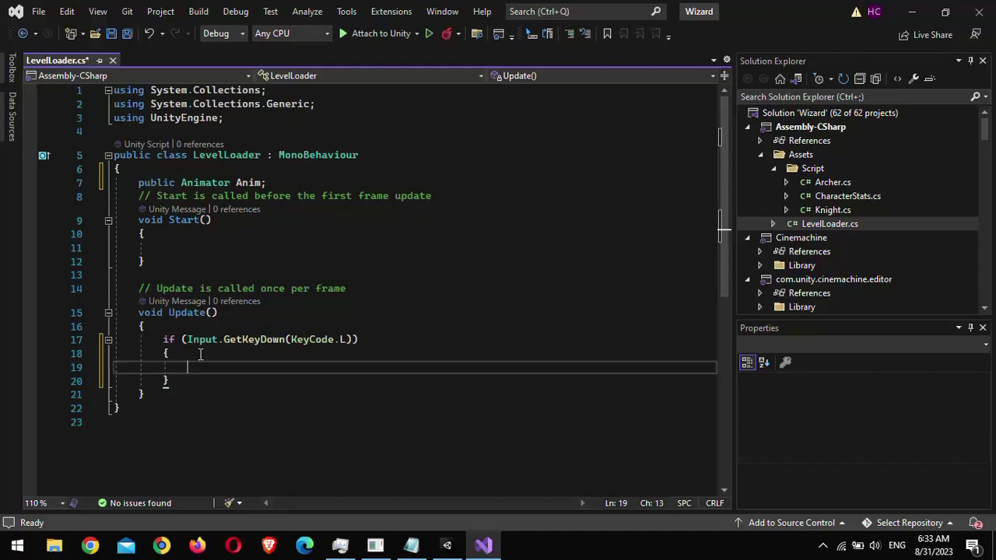
Step: Add an empty coroutine "IEnumerator LoadLevel()" with braces below the Update method
{"action": "left_click", "coordinate": [188, 394]}
{"action": "key", "text": "Return"}
{"action": "key", "text": "Return"}
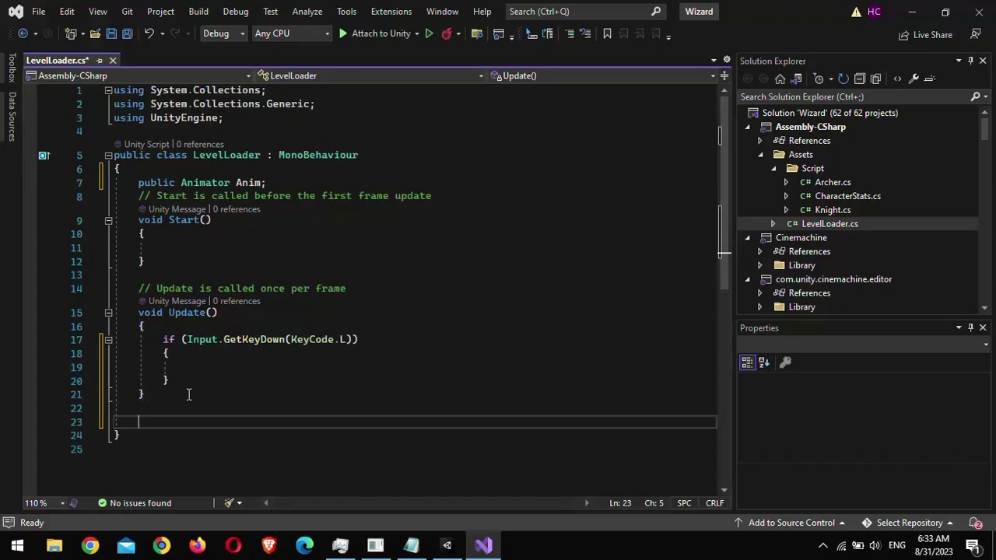
{"action": "type", "text": "In"}
{"action": "key", "text": "BackSpace"}
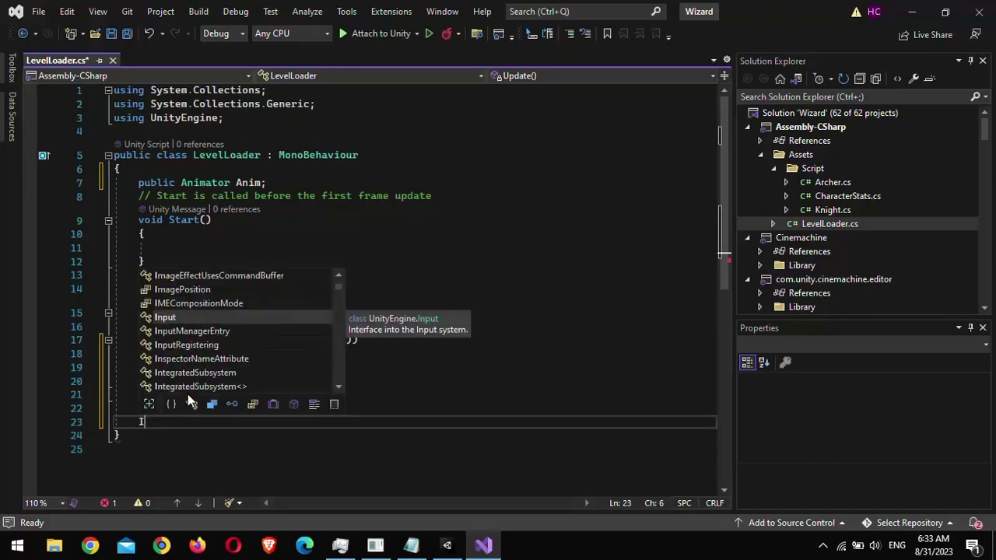
{"action": "type", "text": "Enumerator LoadLevel()"}
{"action": "key", "text": "Return"}
{"action": "type", "text": "{"}
{"action": "key", "text": "Return"}
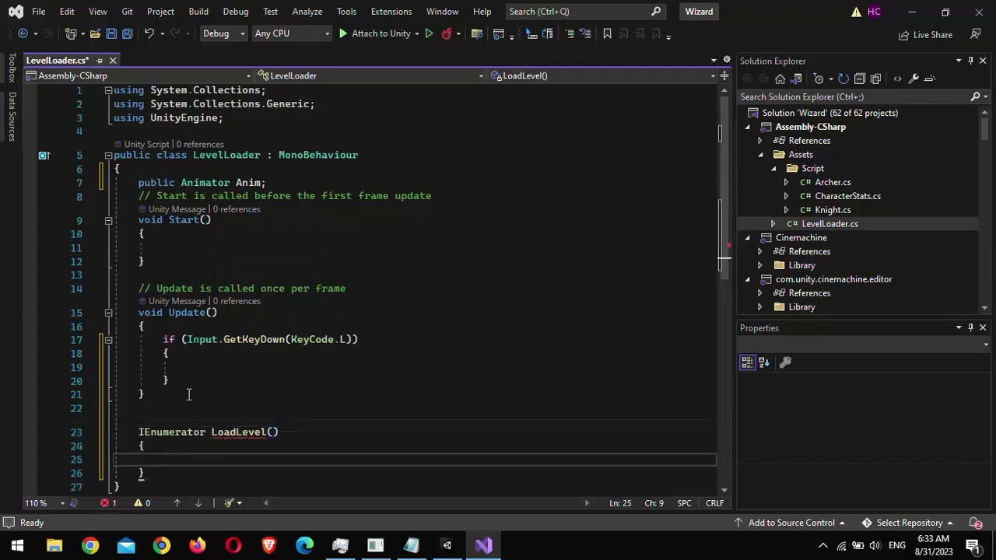
Step: Add the directive "using UnityEngine.SceneManagement;" beneath the existing using lines
{"action": "scroll", "coordinate": [189, 394], "scroll_direction": "down", "scroll_amount": 1}
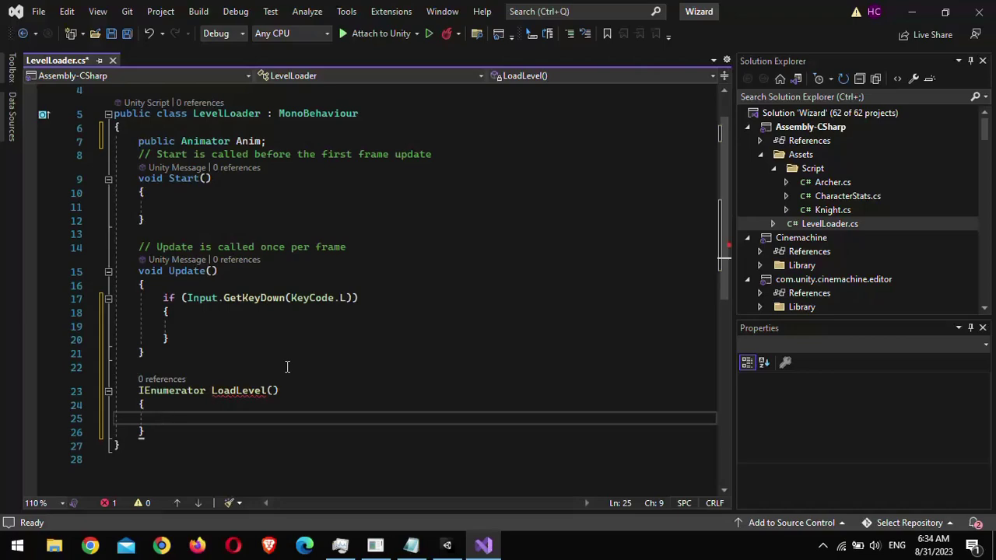
{"action": "scroll", "coordinate": [288, 367], "scroll_direction": "up", "scroll_amount": 1}
{"action": "left_click", "coordinate": [246, 117]}
{"action": "key", "text": "Return"}
{"action": "type", "text": "using UnityEngine"}
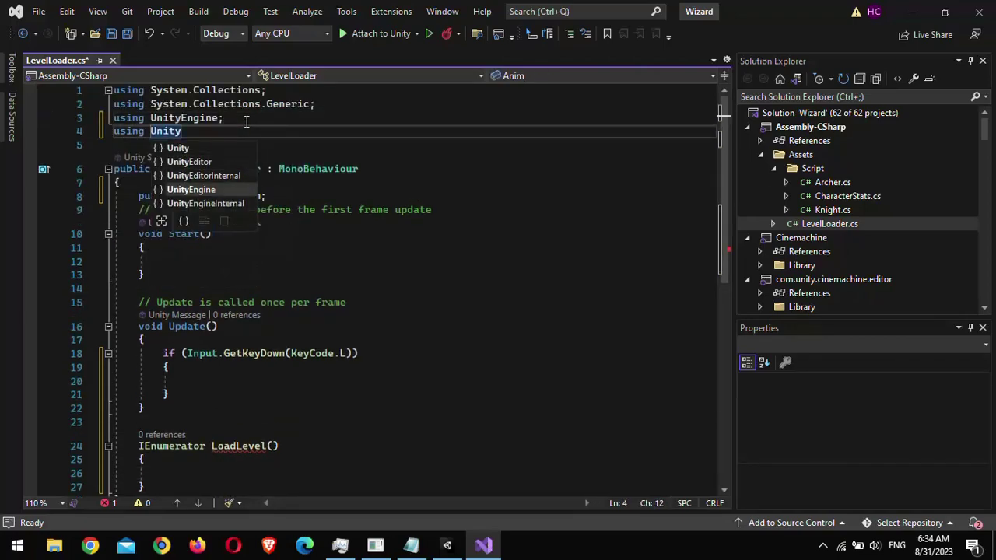
{"action": "key", "text": "Tab"}
{"action": "type", "text": ".Scne"}
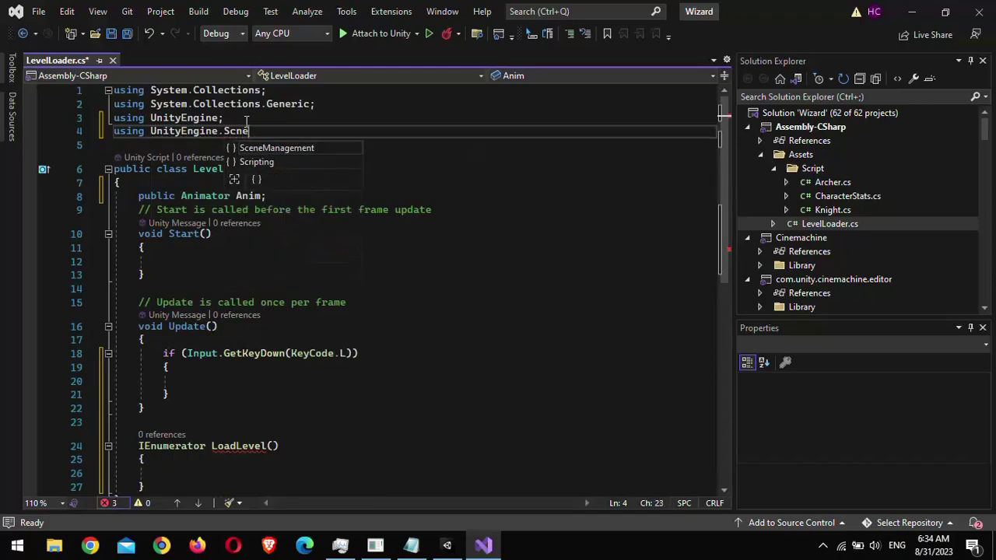
{"action": "key", "text": "Tab"}
{"action": "type", "text": ";"}
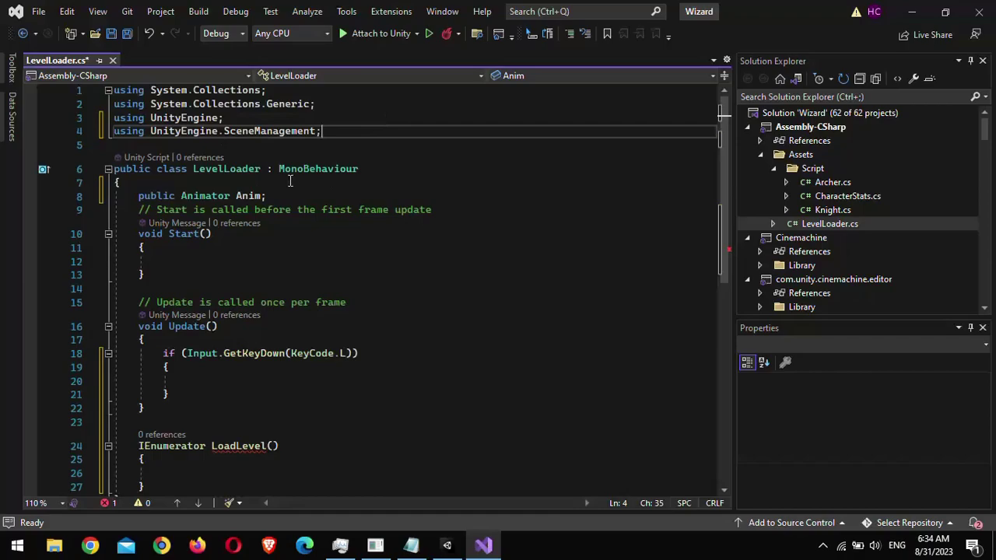
Step: Add the statement SceneManager.LoadScene("Sample2"); to the body of the LoadLevel coroutine
{"action": "scroll", "coordinate": [290, 181], "scroll_direction": "down", "scroll_amount": 1}
{"action": "left_click", "coordinate": [180, 432]}
{"action": "type", "text": "S"}
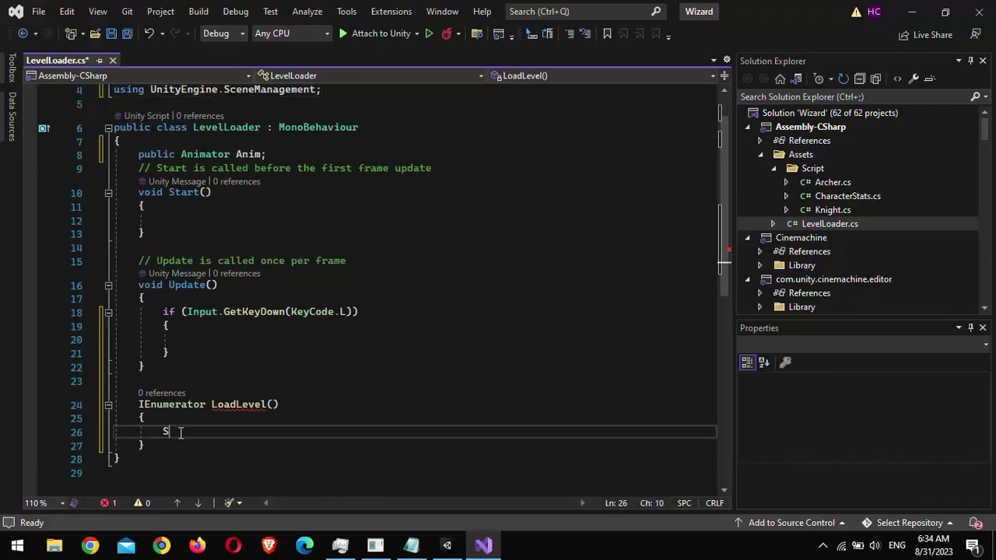
{"action": "type", "text": "cne"}
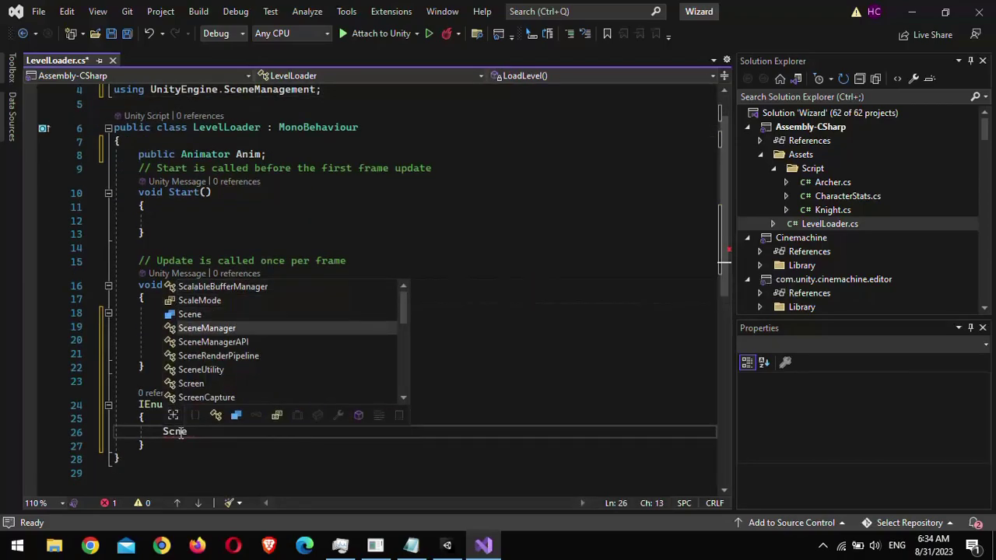
{"action": "type", "text": ",load"}
{"action": "key", "text": "BackSpace"}
{"action": "key", "text": "BackSpace"}
{"action": "key", "text": "BackSpace"}
{"action": "key", "text": "BackSpace"}
{"action": "key", "text": "BackSpace"}
{"action": "type", "text": ".load"}
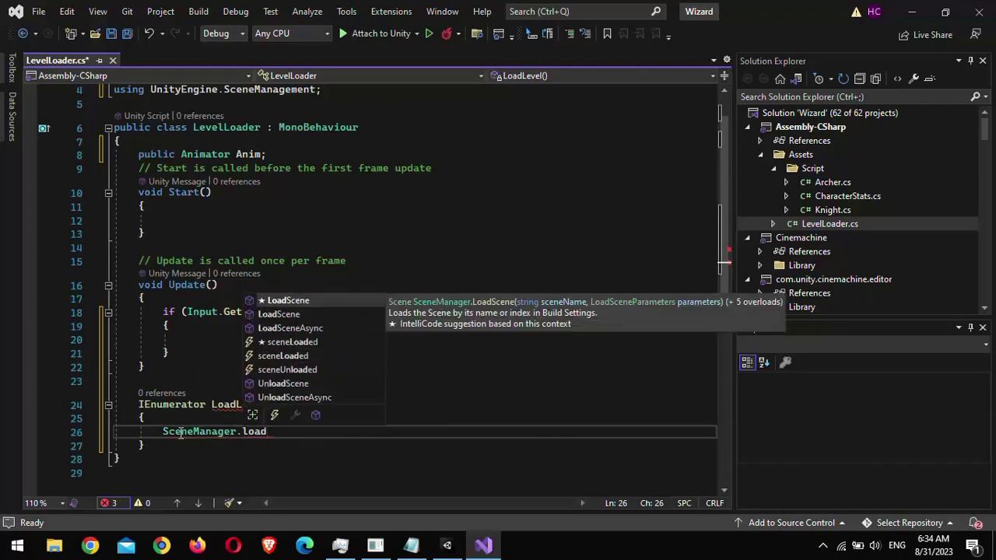
{"action": "key", "text": "Tab"}
{"action": "type", "text": "();"}
{"action": "key", "text": "Left"}
{"action": "key", "text": "Left"}
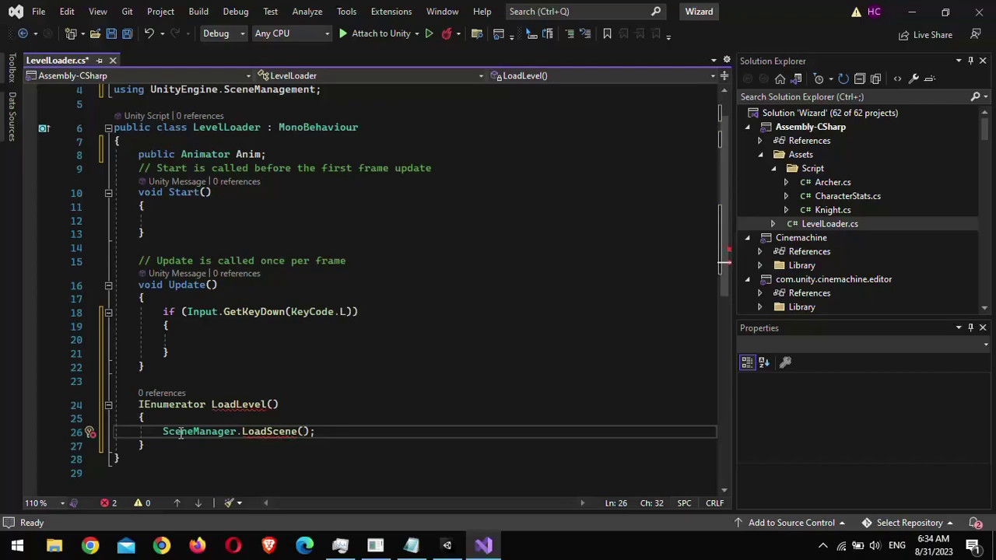
{"action": "type", "text": "\"Sample2"}
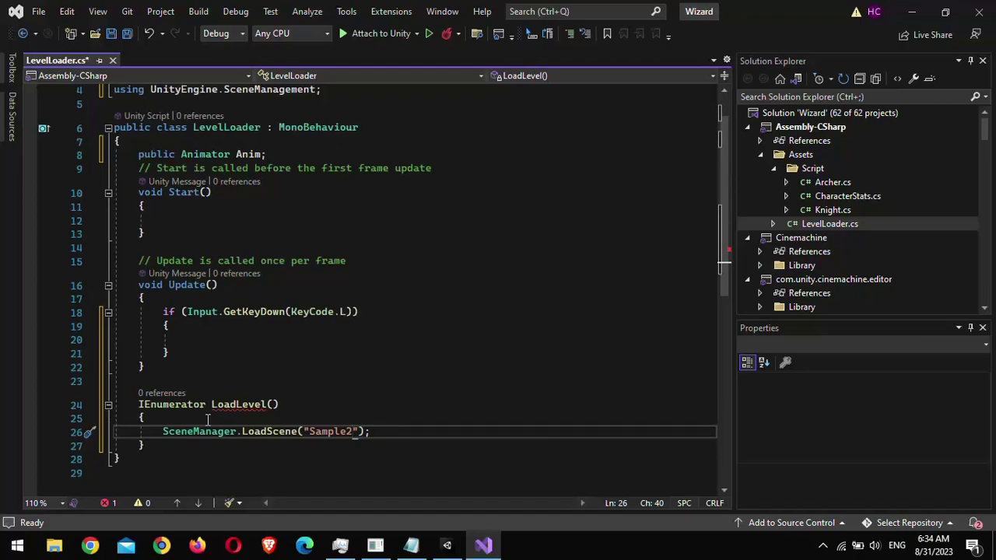
Step: Insert "yield return new WaitForSeconds(1);" above the LoadScene call, with an empty line before it
{"action": "left_click", "coordinate": [207, 420]}
{"action": "key", "text": "Return"}
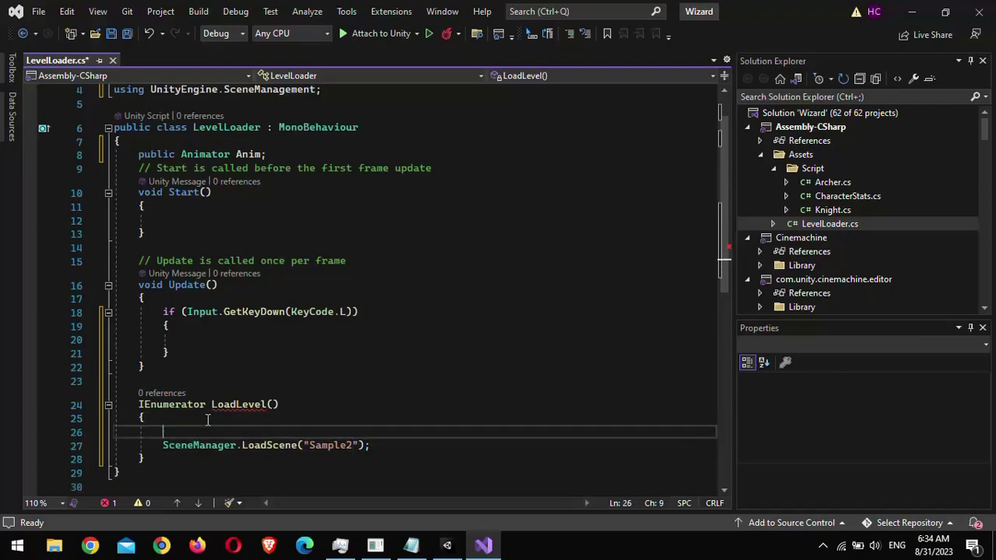
{"action": "type", "text": "yirl"}
{"action": "key", "text": "Tab"}
{"action": "type", "text": "new"}
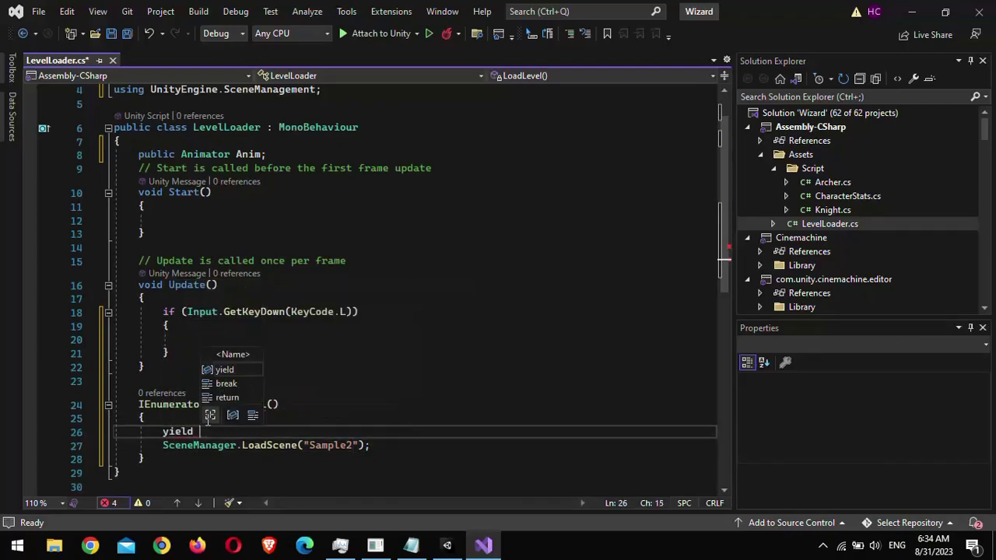
{"action": "key", "text": "BackSpace"}
{"action": "key", "text": "BackSpace"}
{"action": "key", "text": "BackSpace"}
{"action": "type", "text": "return new WaitForSeconds("}
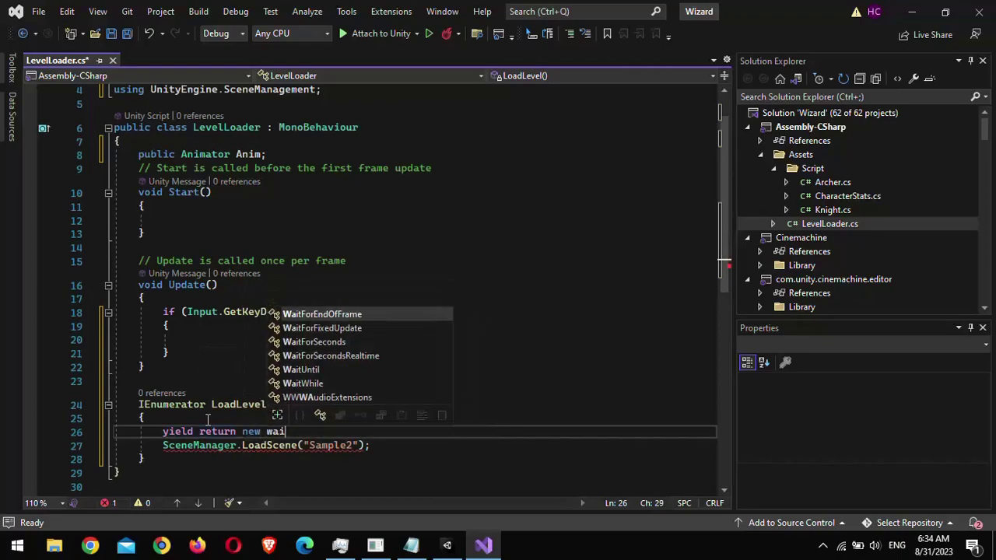
{"action": "key", "text": "Escape"}
{"action": "type", "text": "1);"}
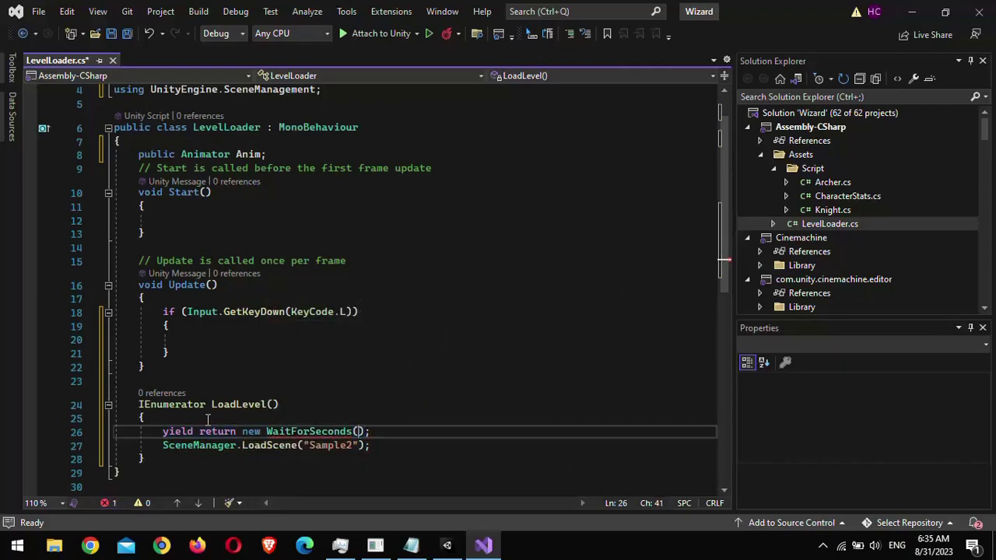
{"action": "key", "text": "ctrl+Return"}
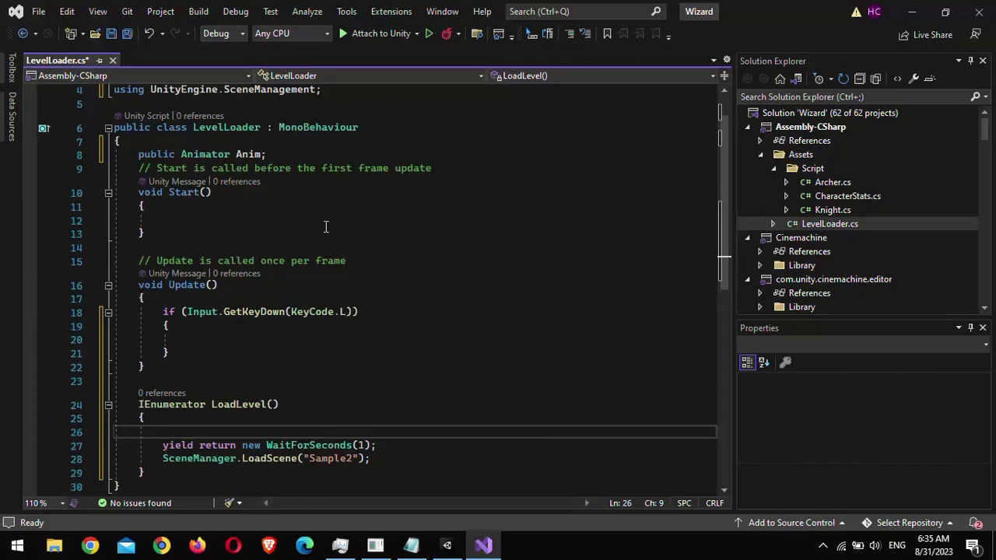
Step: Declare the field "public float TimeToLoad;" below the Anim field
{"action": "left_click", "coordinate": [319, 167]}
{"action": "key", "text": "ctrl+Return"}
{"action": "type", "text": "public "}
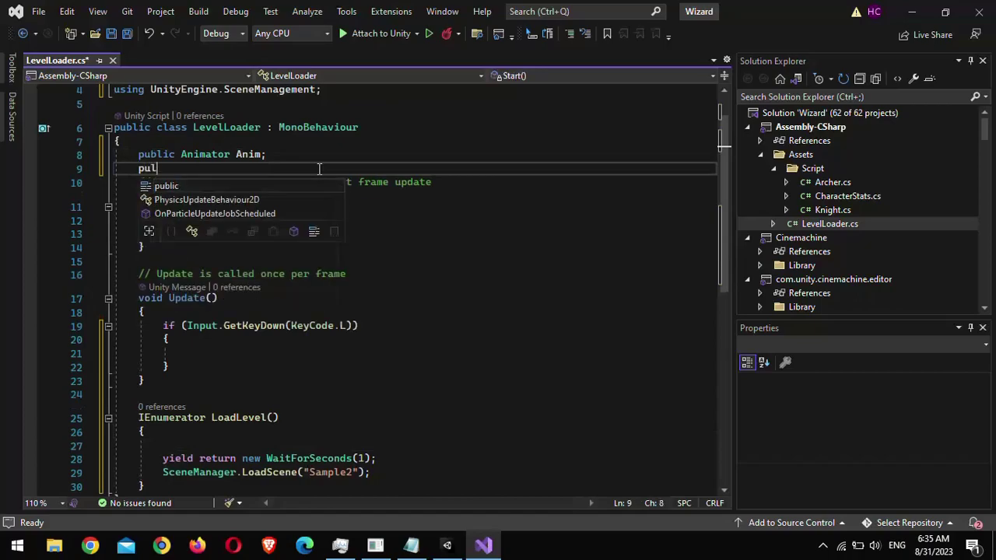
{"action": "type", "text": "float timeTo"}
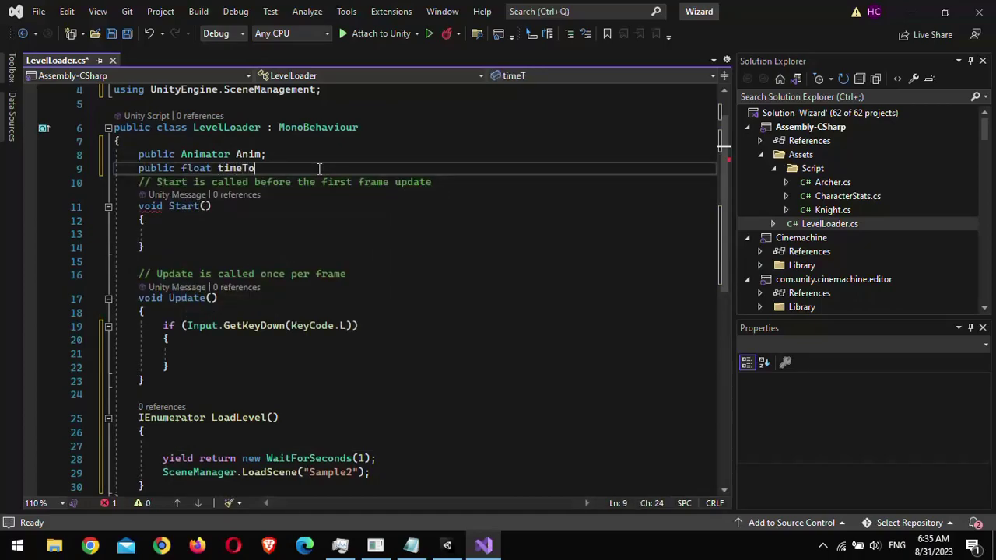
{"action": "type", "text": "Load"}
{"action": "key", "text": "ctrl+shift+Left"}
{"action": "type", "text": "TimeToLoad;"}
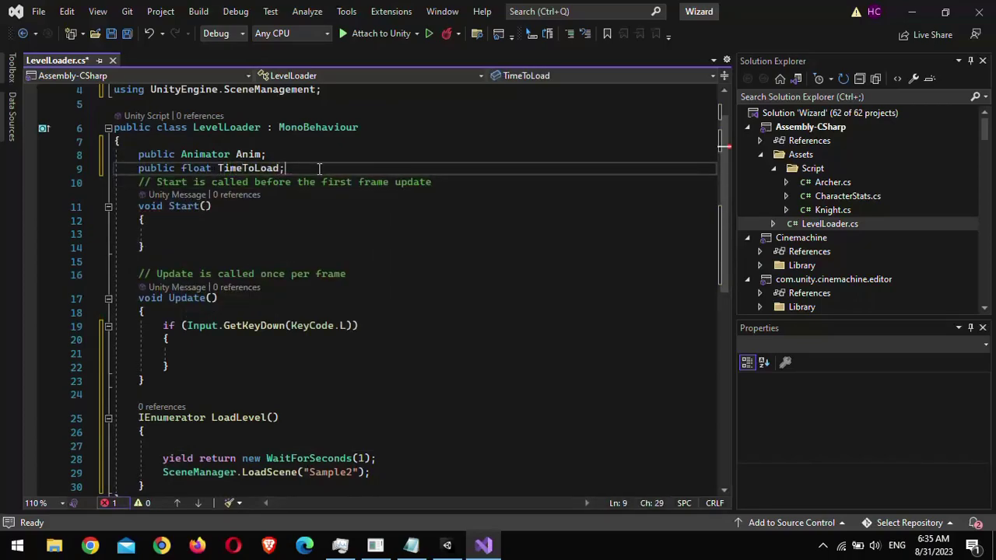
Step: Replace the WaitForSeconds argument with the TimeToLoad variable
{"action": "double_click", "coordinate": [247, 168]}
{"action": "key", "text": "ctrl+c"}
{"action": "double_click", "coordinate": [368, 458]}
{"action": "key", "text": "ctrl+v"}
Step: Add Anim.SetTrigger("Play"); as the first statement of LoadLevel and save the script
{"action": "left_click", "coordinate": [337, 443]}
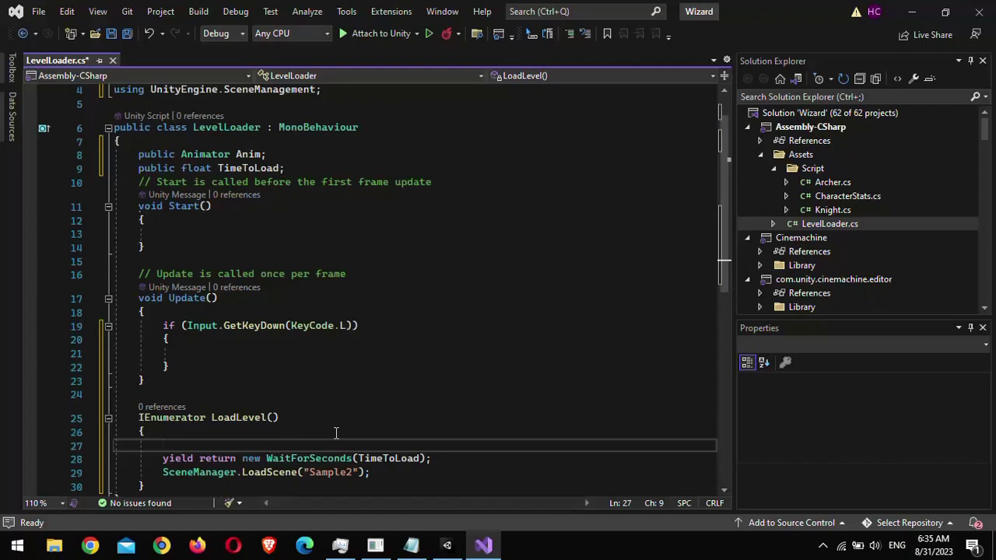
{"action": "type", "text": "A"}
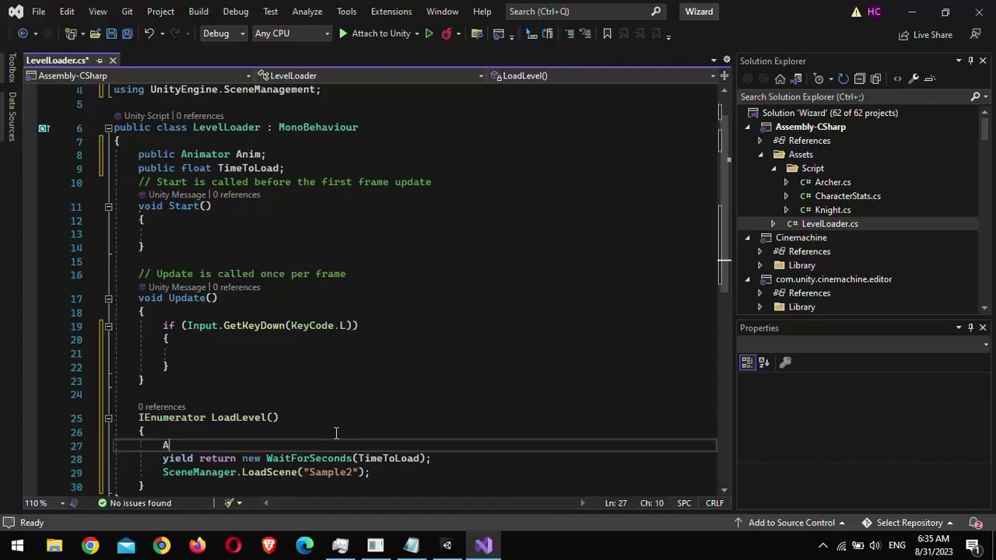
{"action": "type", "text": "nim.tr"}
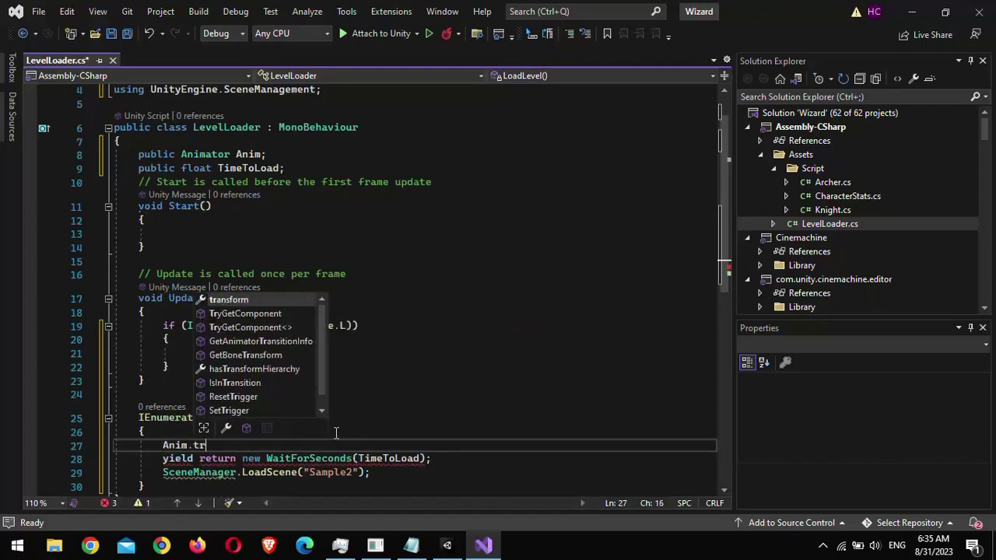
{"action": "key", "text": "Down"}
{"action": "key", "text": "Down"}
{"action": "key", "text": "Return"}
{"action": "type", "text": "(\"\");"}
{"action": "key", "text": "Left"}
{"action": "key", "text": "Left"}
{"action": "key", "text": "Left"}
{"action": "type", "text": "Play"}
{"action": "key", "text": "ctrl+s"}
Step: Call StartCoroutine(LoadLevel()); inside the KeyCode.L if block and save the script
{"action": "scroll", "coordinate": [336, 432], "scroll_direction": "down", "scroll_amount": 1}
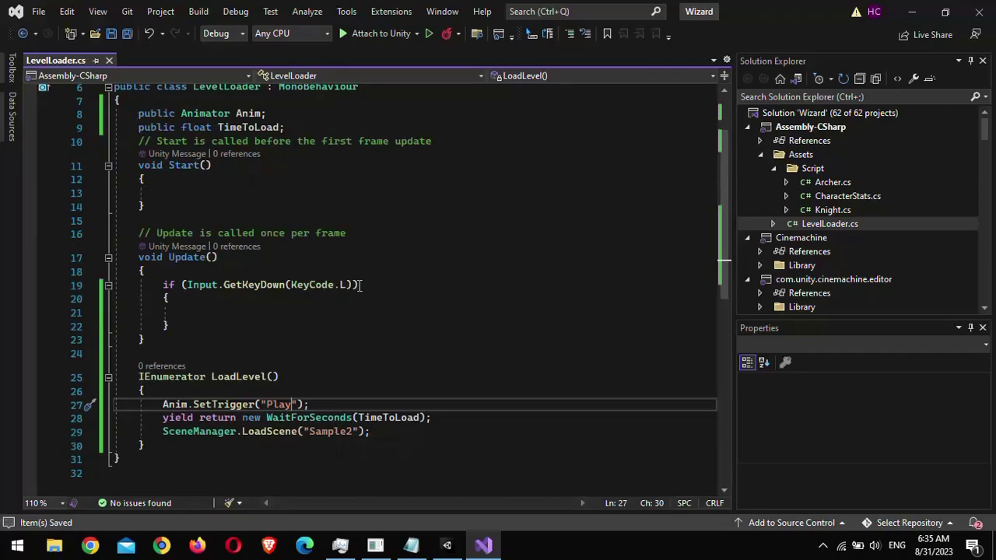
{"action": "left_click", "coordinate": [250, 312]}
{"action": "type", "text": "Star"}
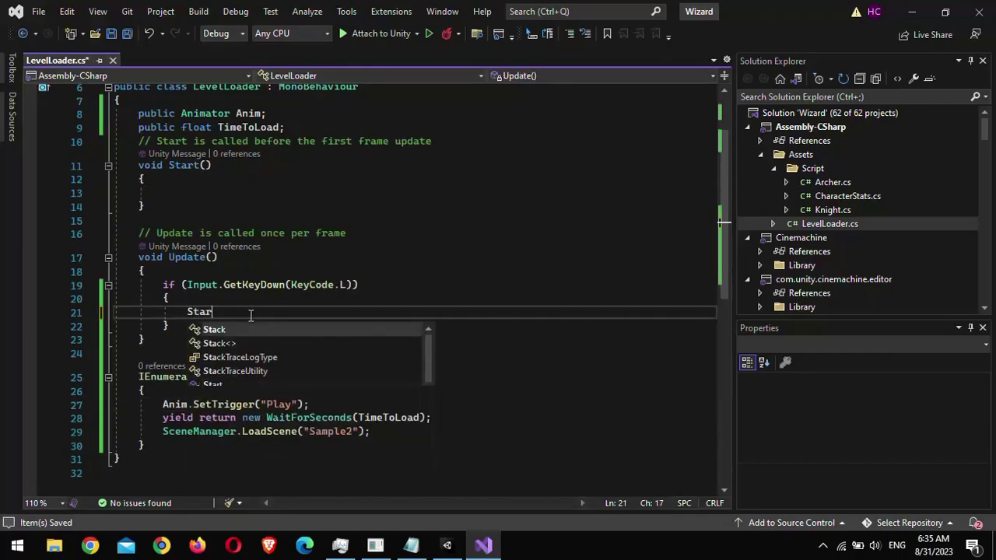
{"action": "type", "text": "tCoroutine(LoadLevel"}
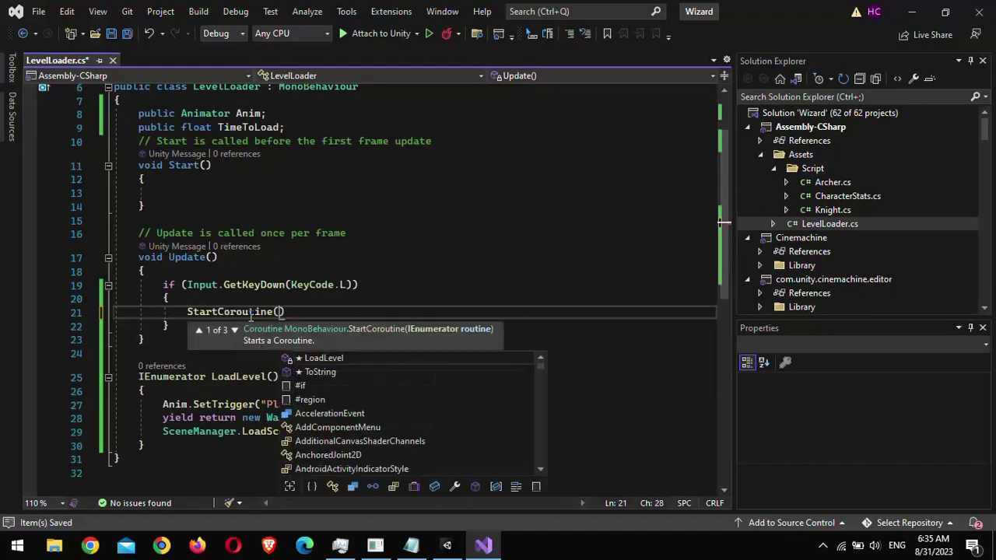
{"action": "type", "text": "());"}
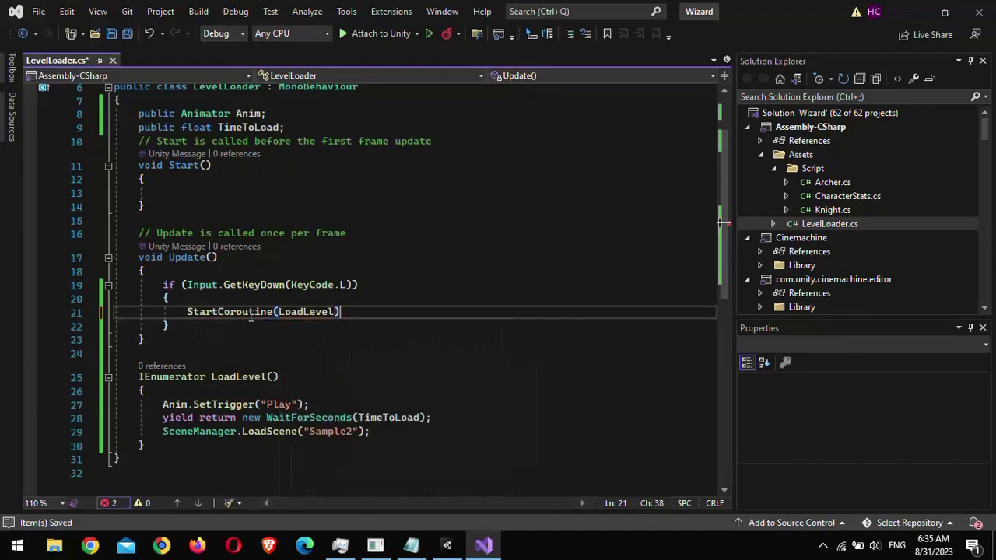
{"action": "left_click", "coordinate": [384, 315]}
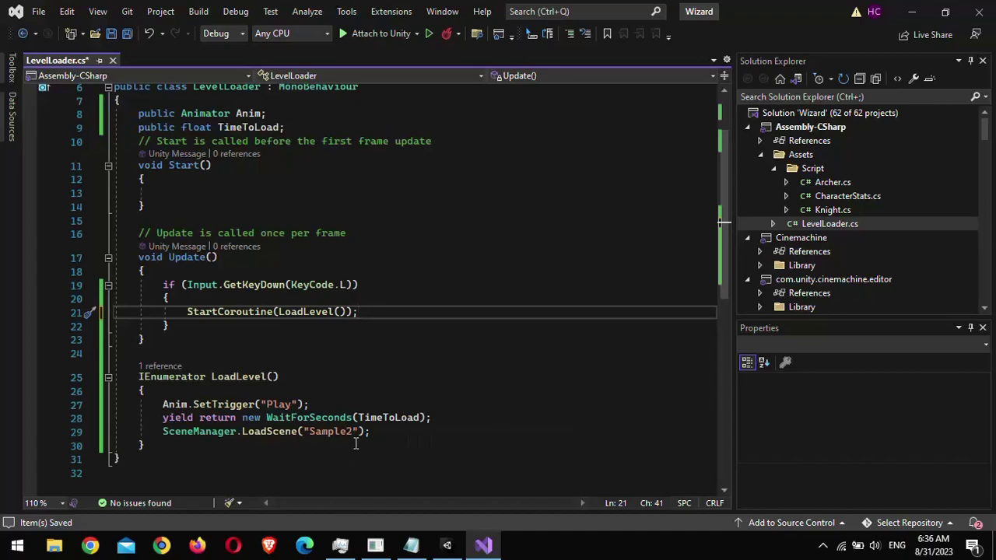
{"action": "key", "text": "ctrl+s"}
Step: Switch to Unity and add the Sample and Sample2 scenes from the Scene folder to the build's scene list
{"action": "left_click", "coordinate": [447, 545]}
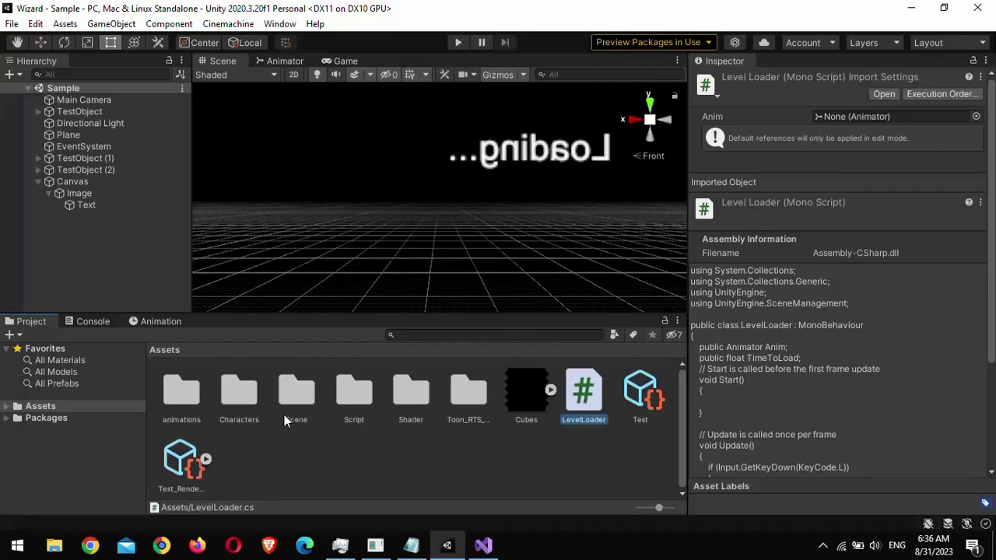
{"action": "double_click", "coordinate": [291, 400]}
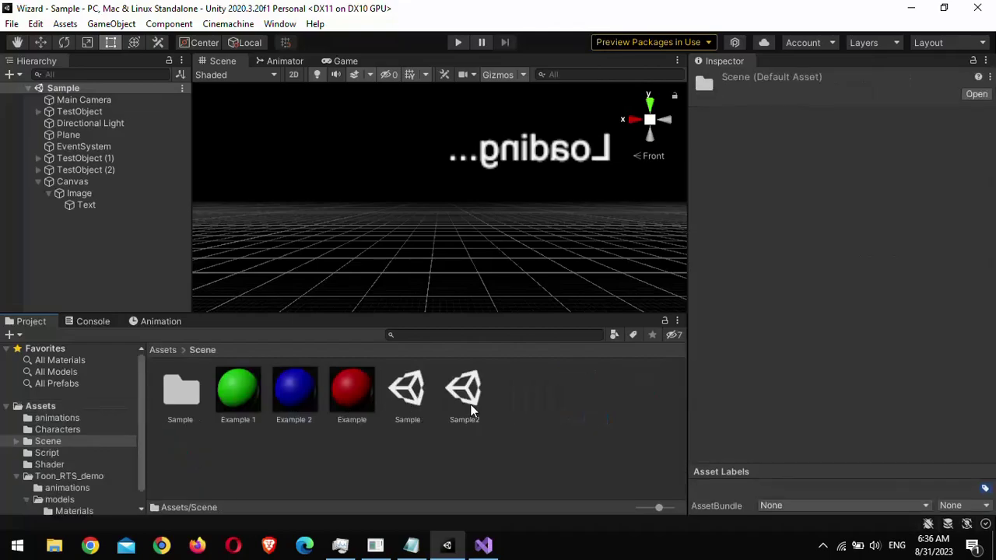
{"action": "left_click", "coordinate": [12, 24]}
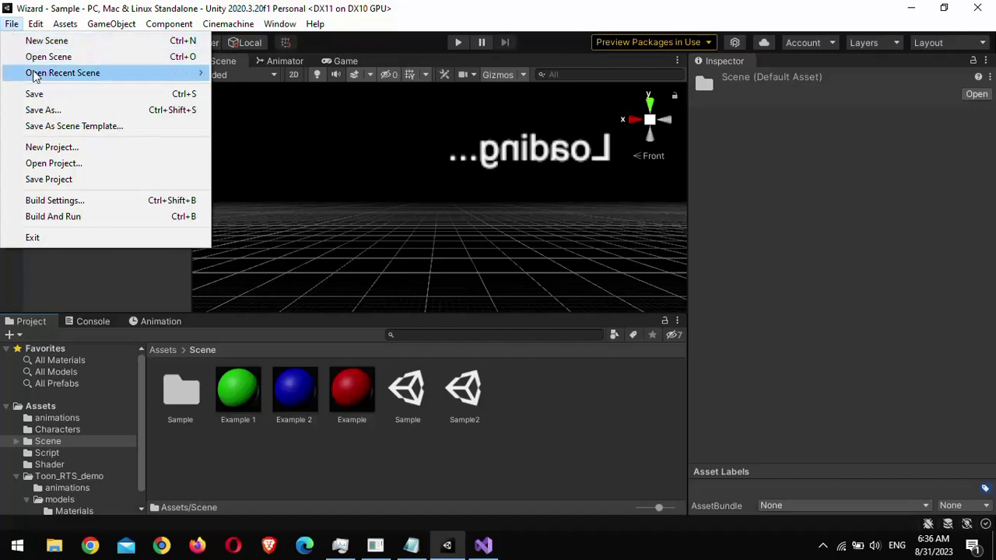
{"action": "left_click", "coordinate": [55, 200]}
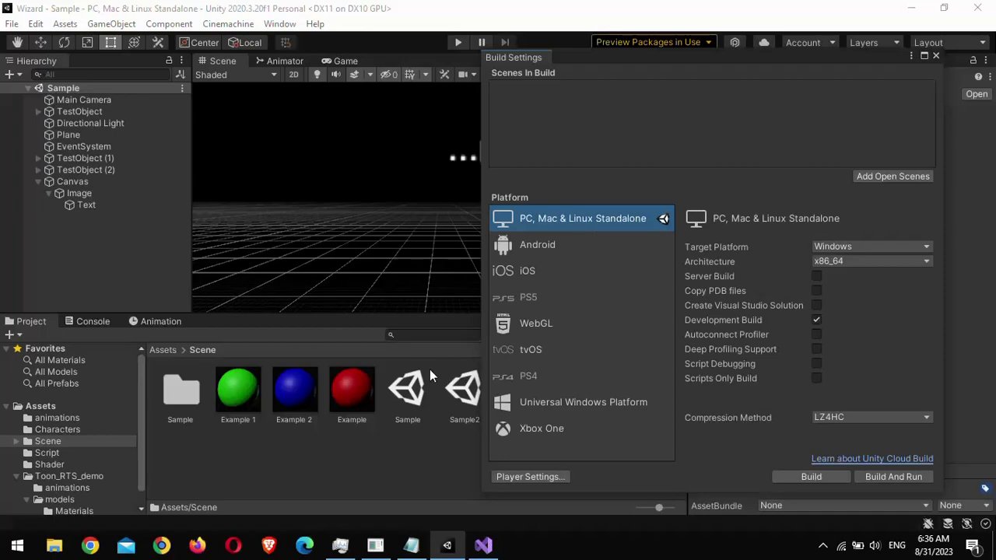
{"action": "left_click_drag", "start_coordinate": [429, 377], "coordinate": [558, 148]}
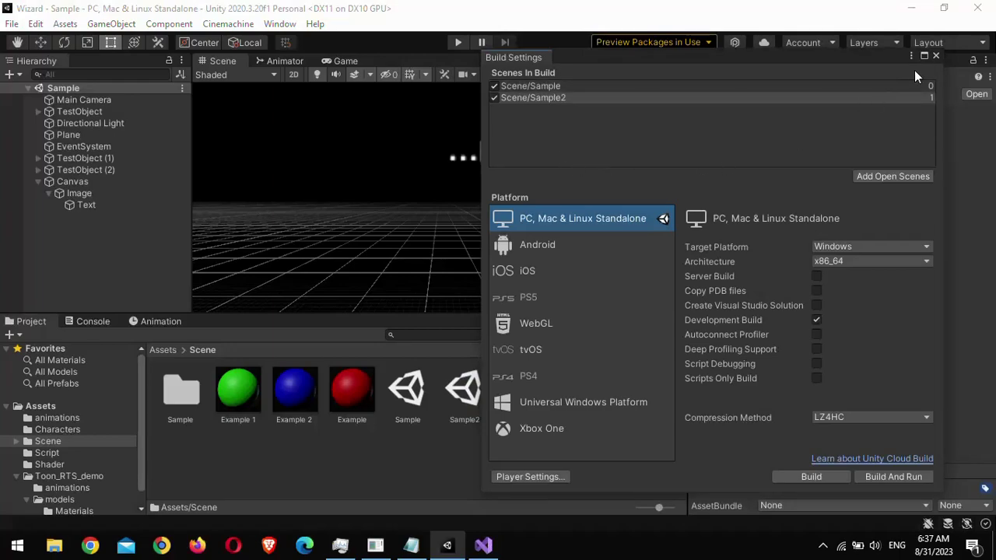
{"action": "left_click", "coordinate": [938, 56]}
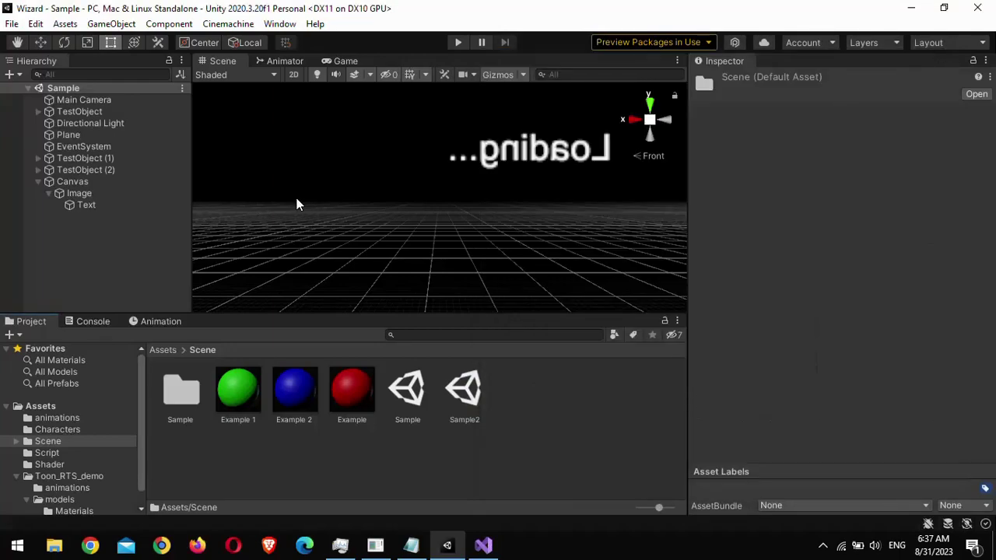
Step: On the Canvas's Level Loader component, assign Image as Anim, set Time To Load to 1.5, and save the scene
{"action": "left_click", "coordinate": [87, 181]}
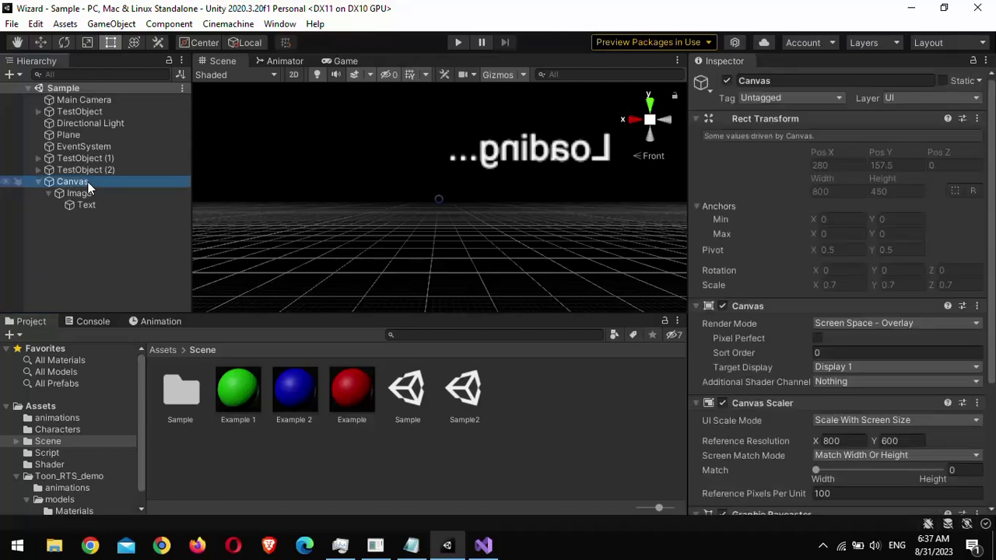
{"action": "scroll", "coordinate": [741, 286], "scroll_direction": "down", "scroll_amount": 5}
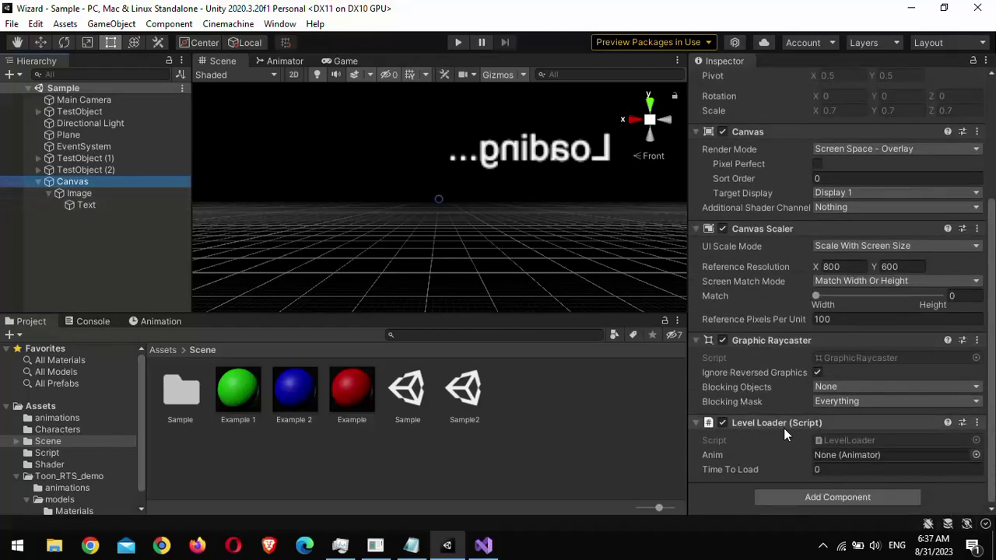
{"action": "left_click_drag", "start_coordinate": [80, 198], "coordinate": [862, 456]}
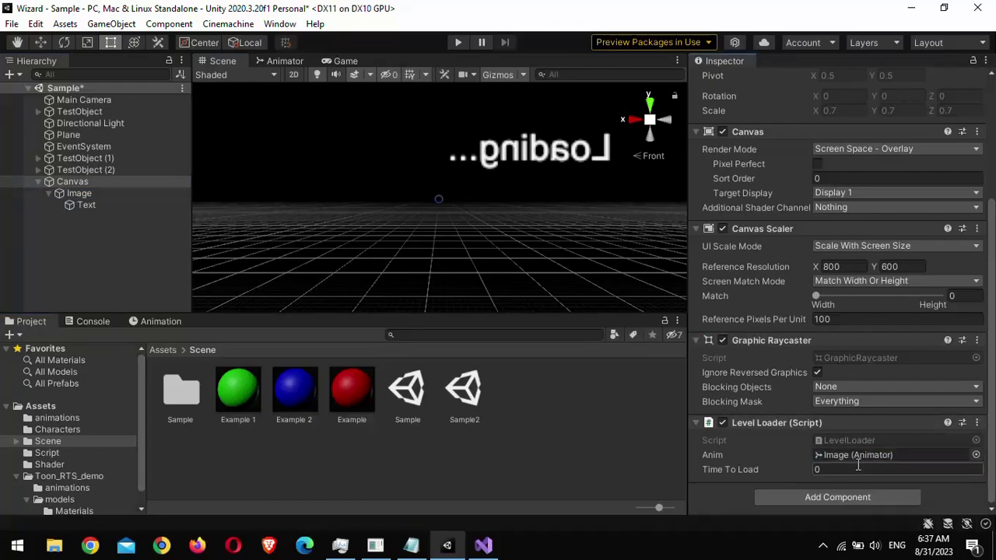
{"action": "left_click", "coordinate": [727, 470]}
{"action": "type", "text": "1.5"}
{"action": "key", "text": "ctrl+s"}
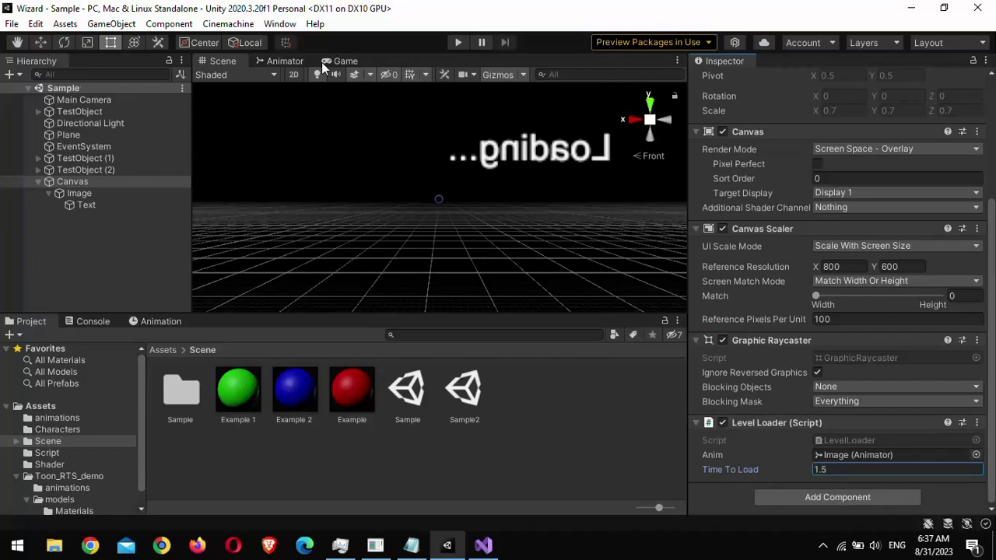
Step: Run the game in the Game view, test the transition from Sample to Sample2, and stop playback
{"action": "left_click", "coordinate": [343, 62]}
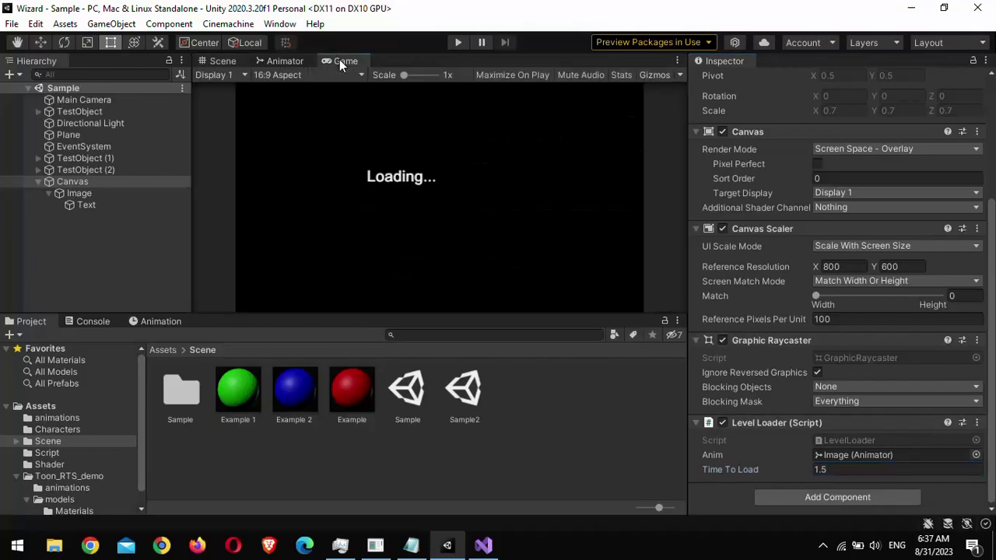
{"action": "left_click", "coordinate": [456, 43]}
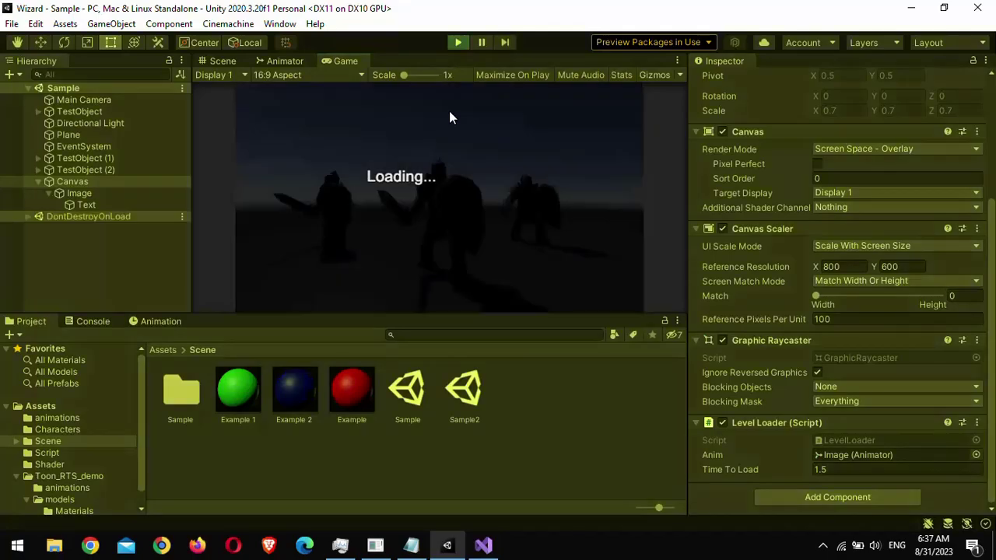
{"action": "left_click", "coordinate": [456, 142]}
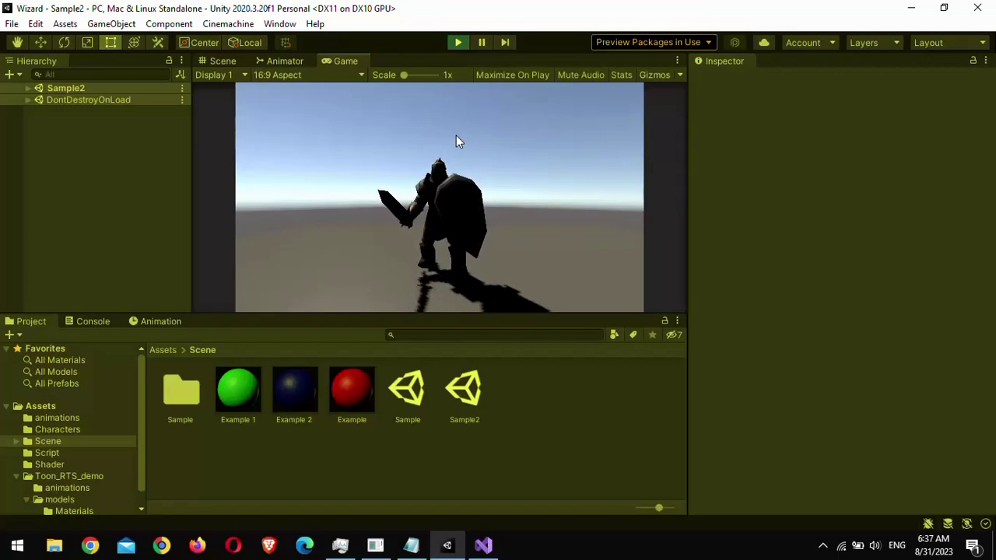
{"action": "left_click", "coordinate": [453, 43]}
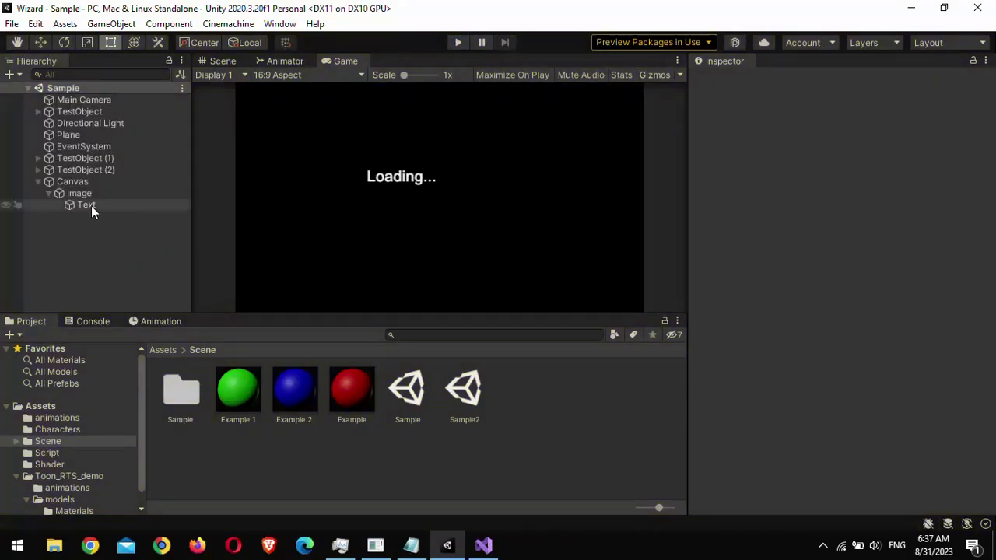
Step: Copy the Canvas from the Sample scene and paste it into the Sample2 scene
{"action": "left_click", "coordinate": [76, 184]}
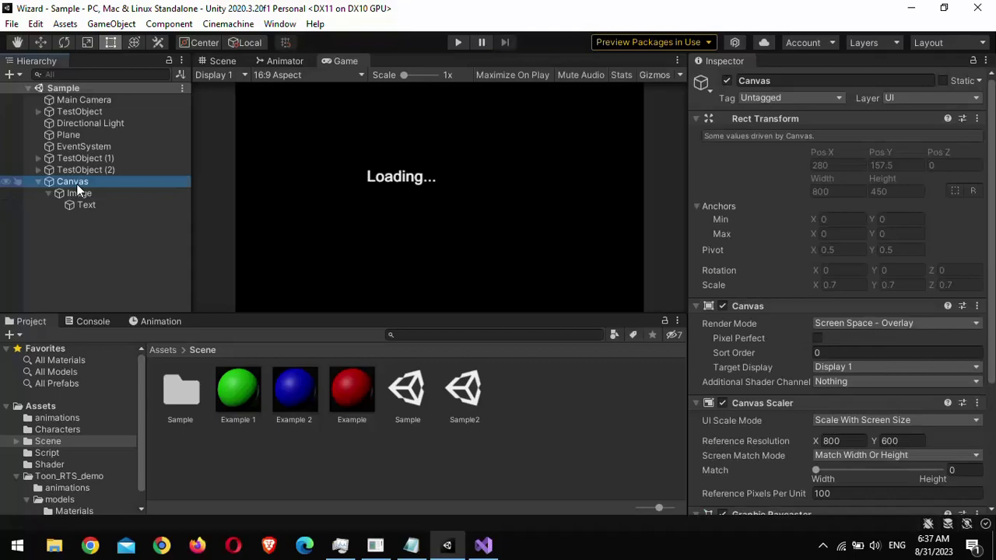
{"action": "right_click", "coordinate": [76, 184]}
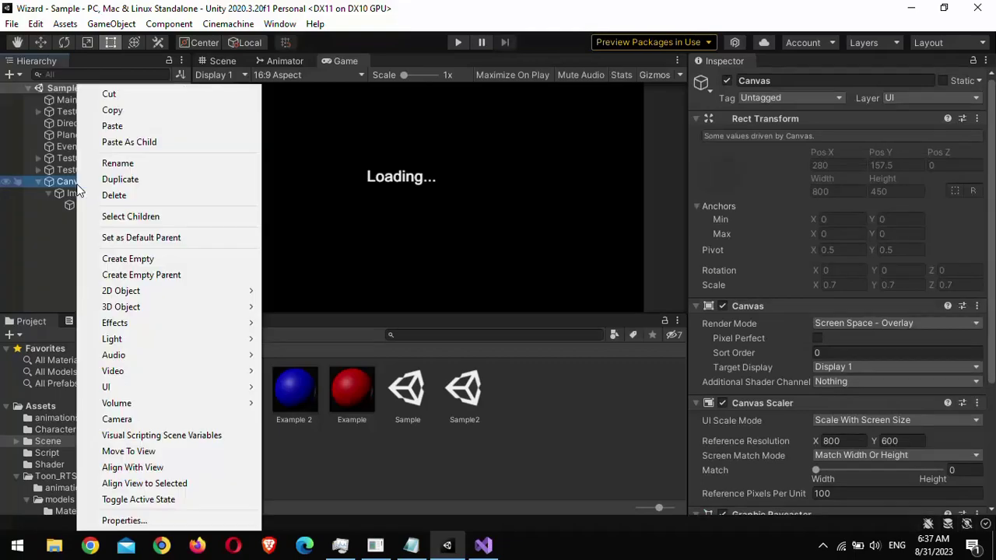
{"action": "left_click", "coordinate": [136, 117]}
{"action": "double_click", "coordinate": [465, 389]}
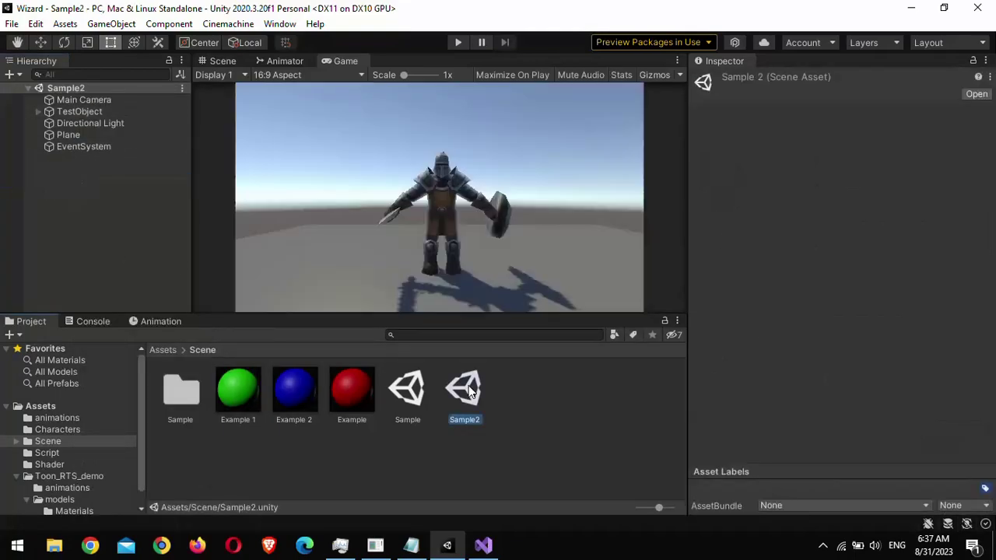
{"action": "left_click", "coordinate": [80, 180]}
{"action": "right_click", "coordinate": [79, 180]}
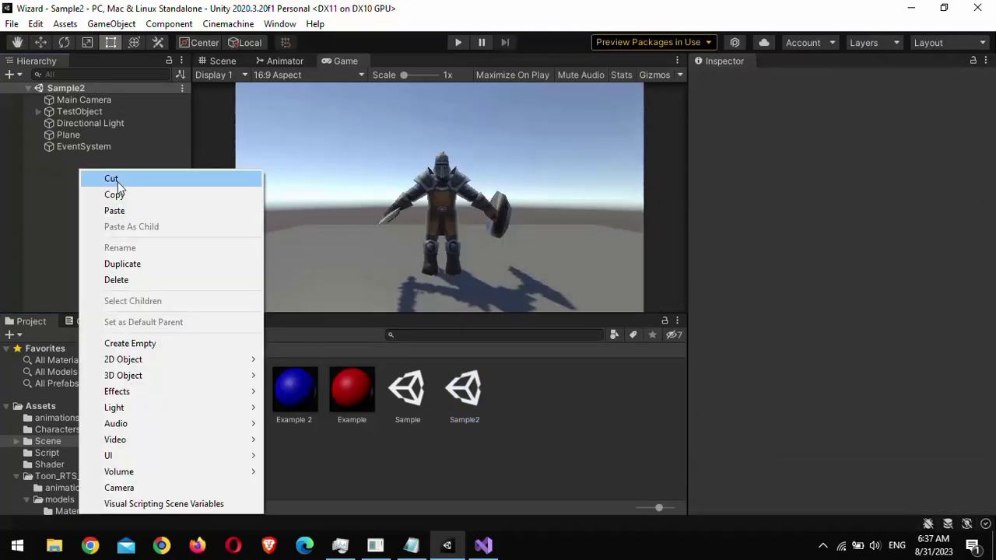
{"action": "left_click", "coordinate": [143, 210]}
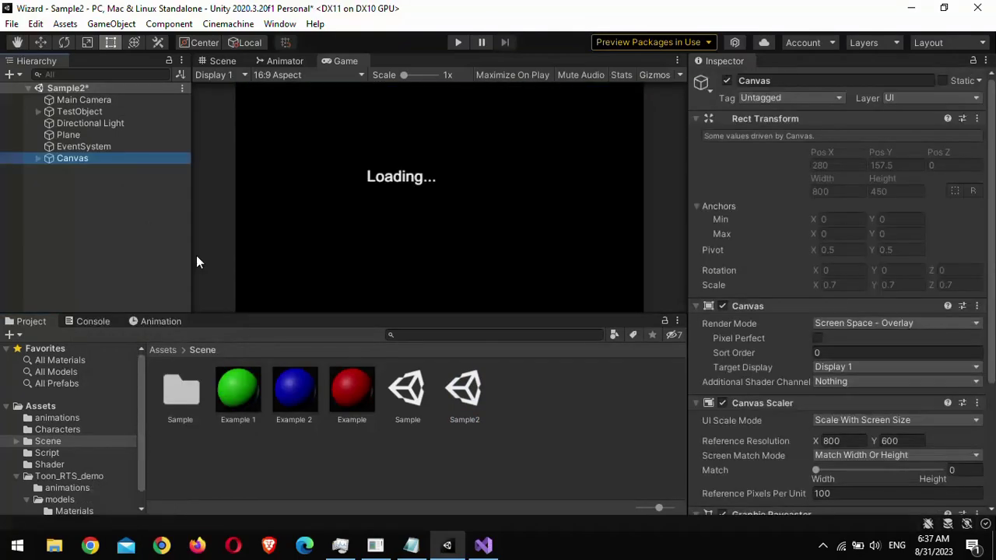
Step: Save Sample2, reopen the Sample scene, and run the game to test the transition before stopping playback
{"action": "double_click", "coordinate": [408, 389]}
{"action": "left_click", "coordinate": [472, 301]}
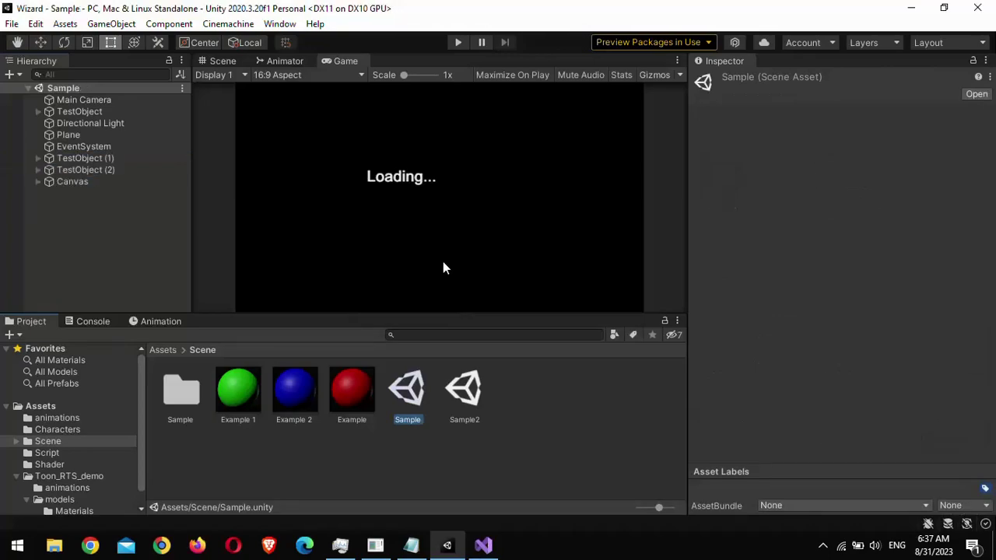
{"action": "left_click", "coordinate": [458, 42]}
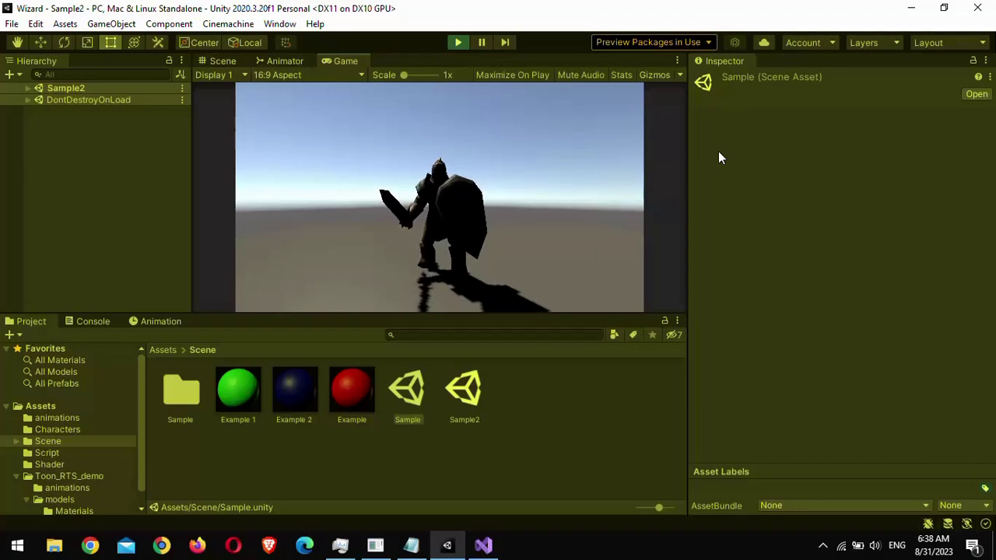
{"action": "left_click", "coordinate": [455, 43]}
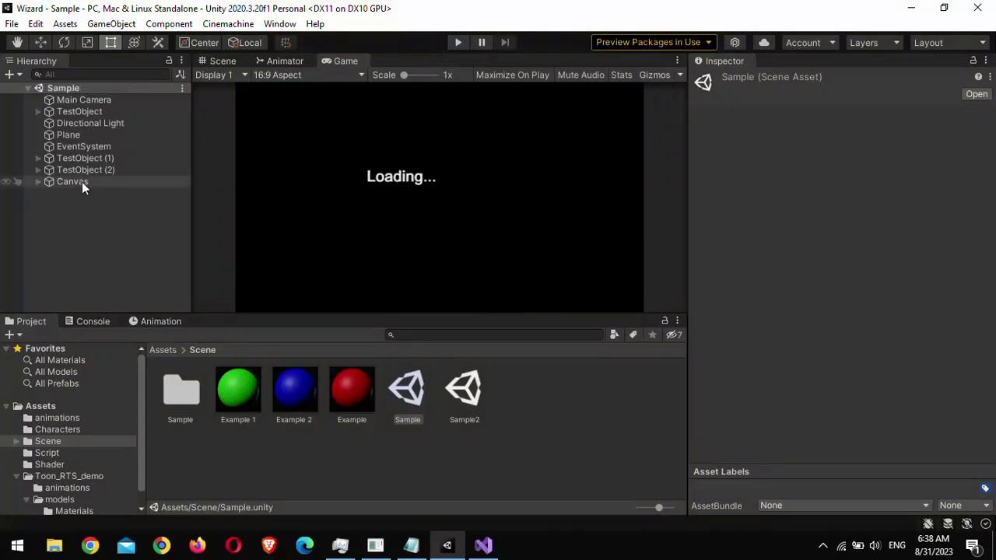
Step: Make the Canvas a prefab in the root Assets folder
{"action": "left_click", "coordinate": [162, 350]}
{"action": "left_click_drag", "start_coordinate": [73, 182], "coordinate": [105, 237]}
{"action": "left_click_drag", "start_coordinate": [263, 468], "coordinate": [263, 467]}
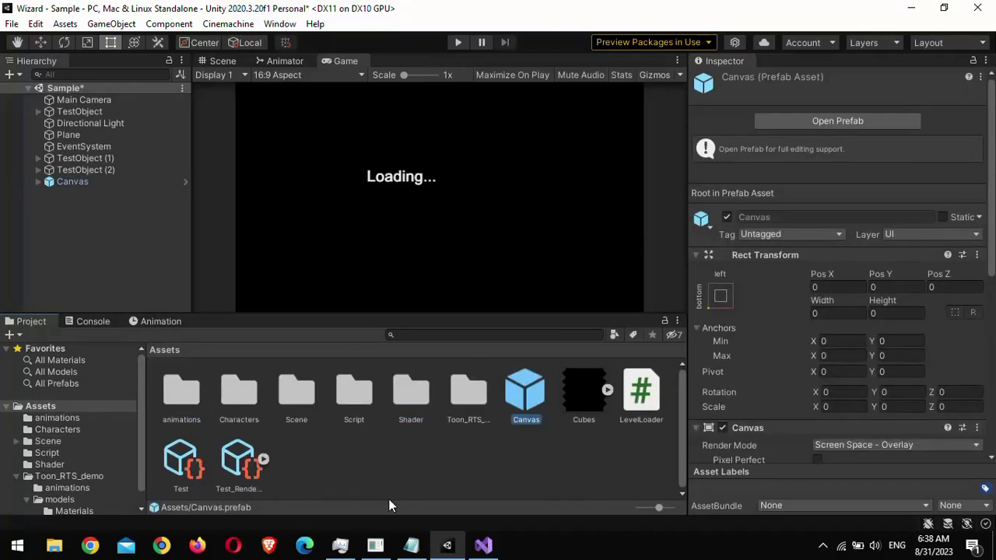
Step: Open Sample2 while saving Sample, replace its Canvas with an instance of the Canvas prefab, and save the scene
{"action": "double_click", "coordinate": [293, 393]}
{"action": "double_click", "coordinate": [464, 390]}
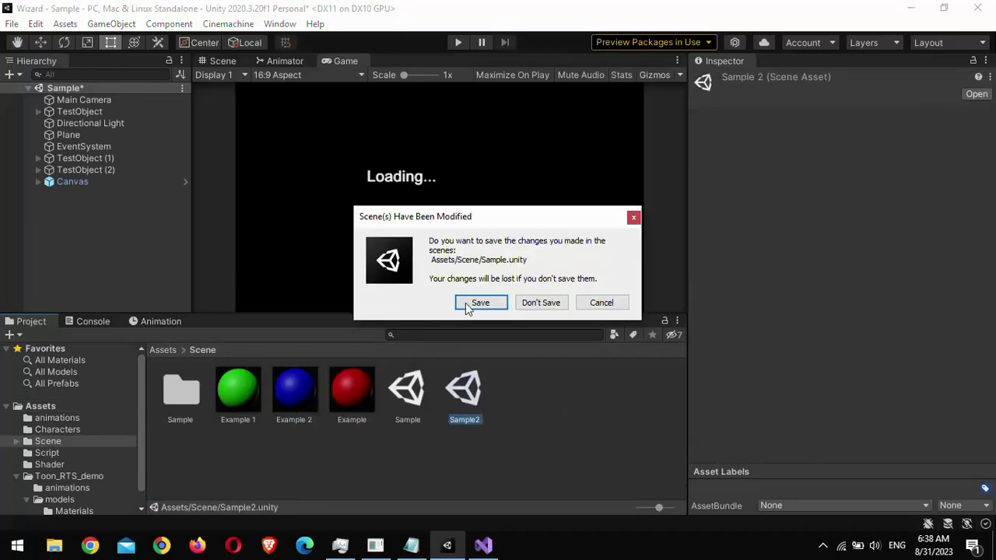
{"action": "left_click", "coordinate": [447, 304]}
{"action": "left_click", "coordinate": [88, 162]}
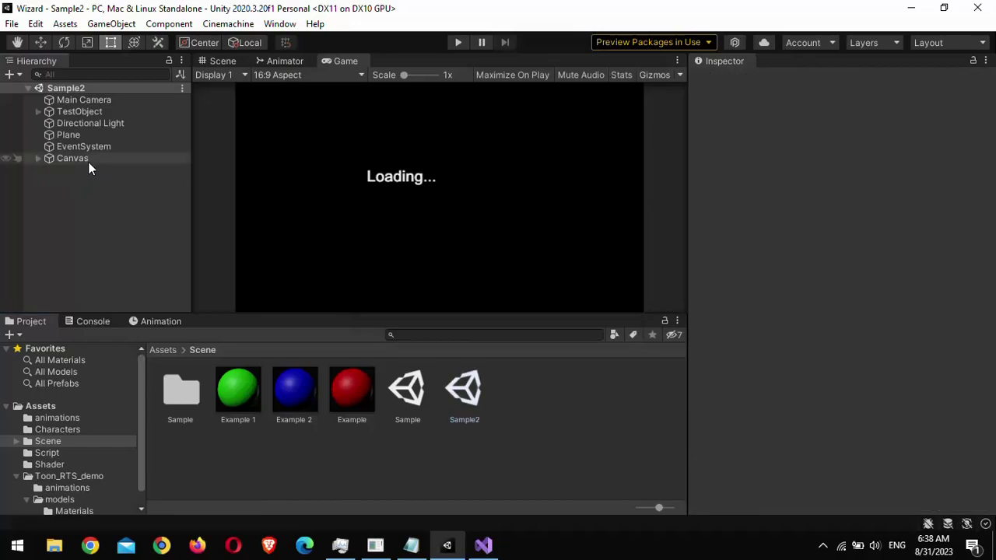
{"action": "key", "text": "Delete"}
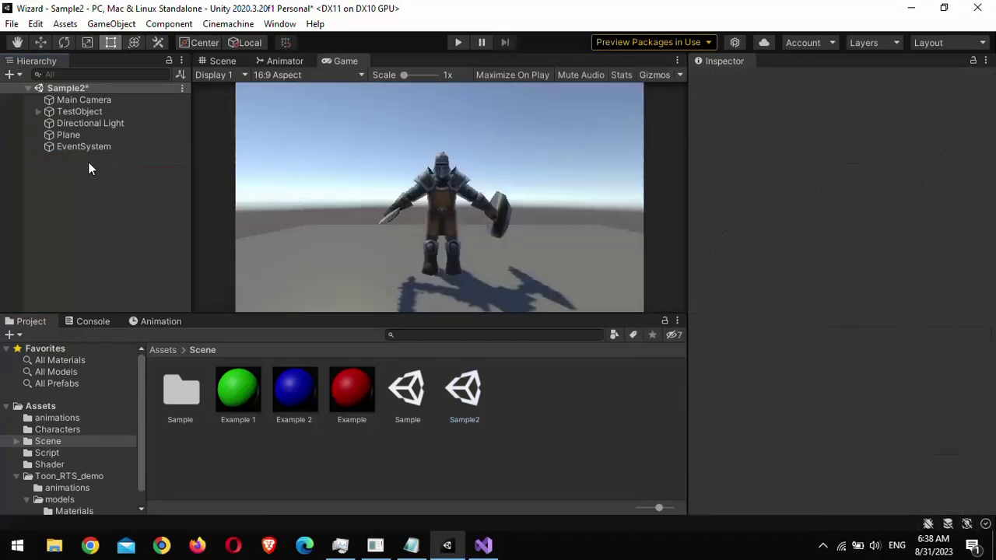
{"action": "left_click", "coordinate": [162, 350]}
{"action": "left_click_drag", "start_coordinate": [526, 389], "coordinate": [92, 175]}
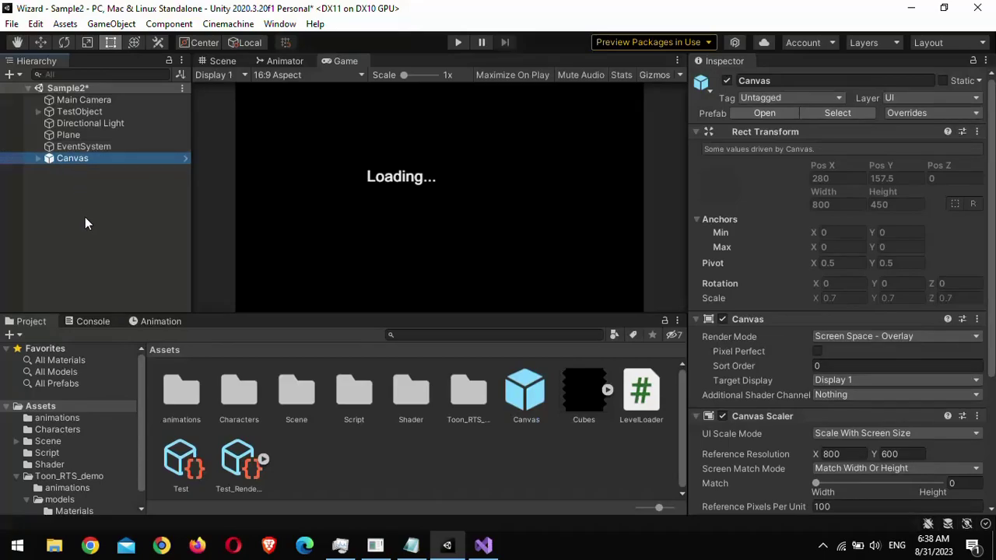
{"action": "key", "text": "ctrl+s"}
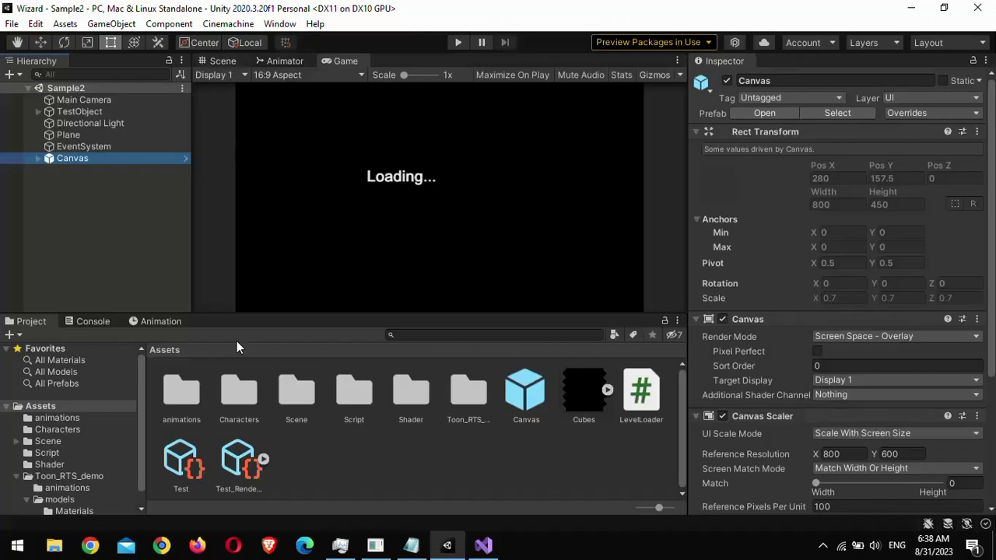
Step: Reopen the Sample scene and open the Canvas prefab for editing in the Scene view, seen from the Back
{"action": "double_click", "coordinate": [285, 385]}
{"action": "double_click", "coordinate": [407, 390]}
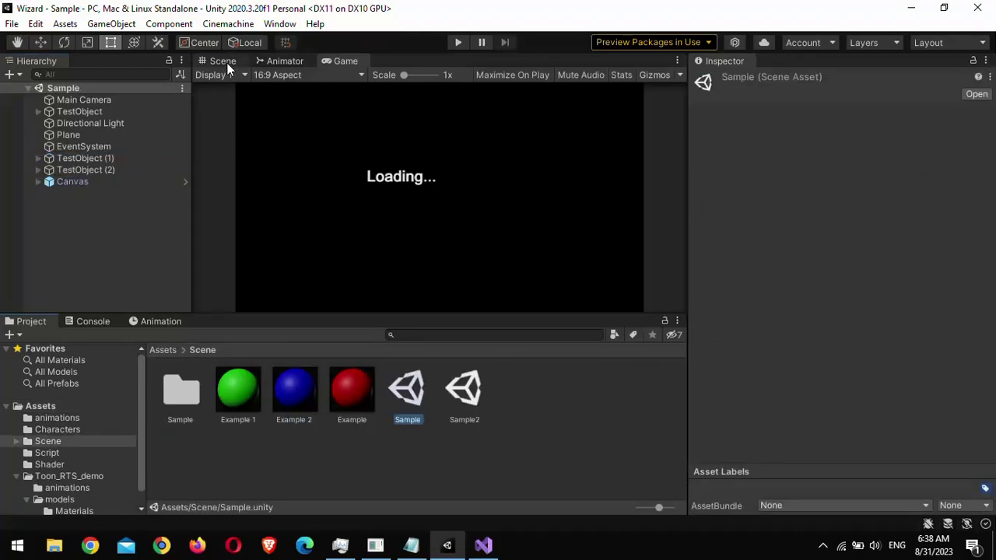
{"action": "left_click", "coordinate": [226, 62]}
{"action": "left_click", "coordinate": [167, 352]}
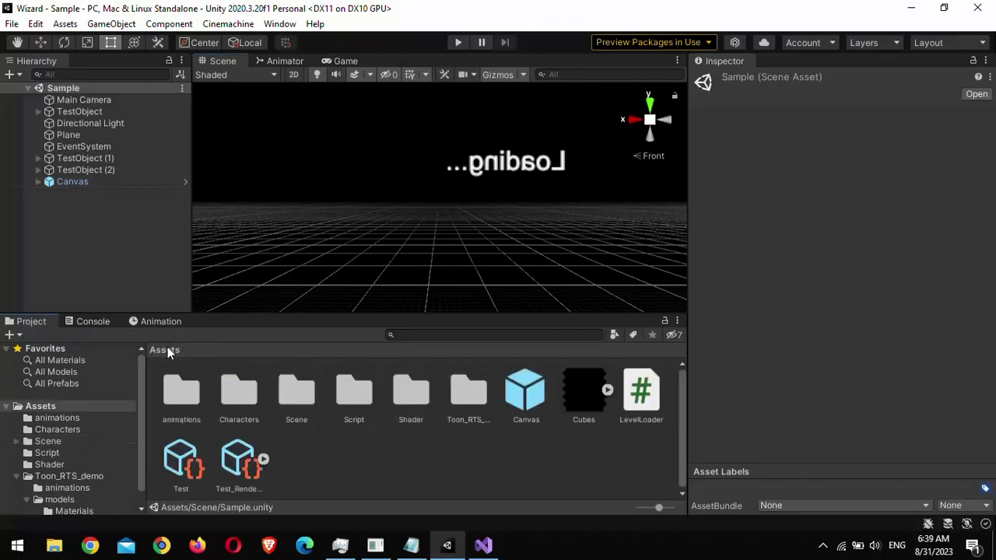
{"action": "double_click", "coordinate": [525, 389]}
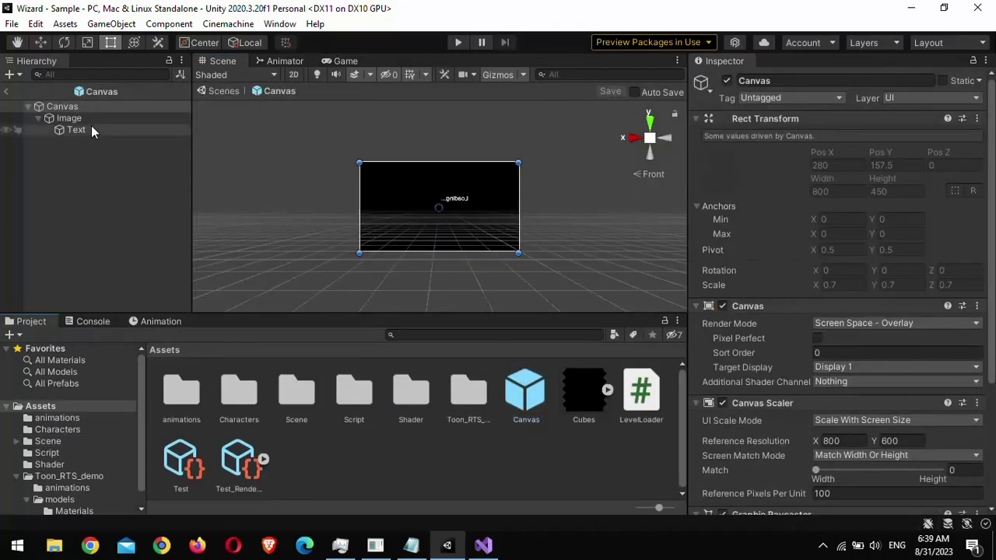
{"action": "left_click", "coordinate": [91, 120]}
{"action": "scroll", "coordinate": [434, 220], "scroll_direction": "up", "scroll_amount": 2}
{"action": "left_click", "coordinate": [663, 138]}
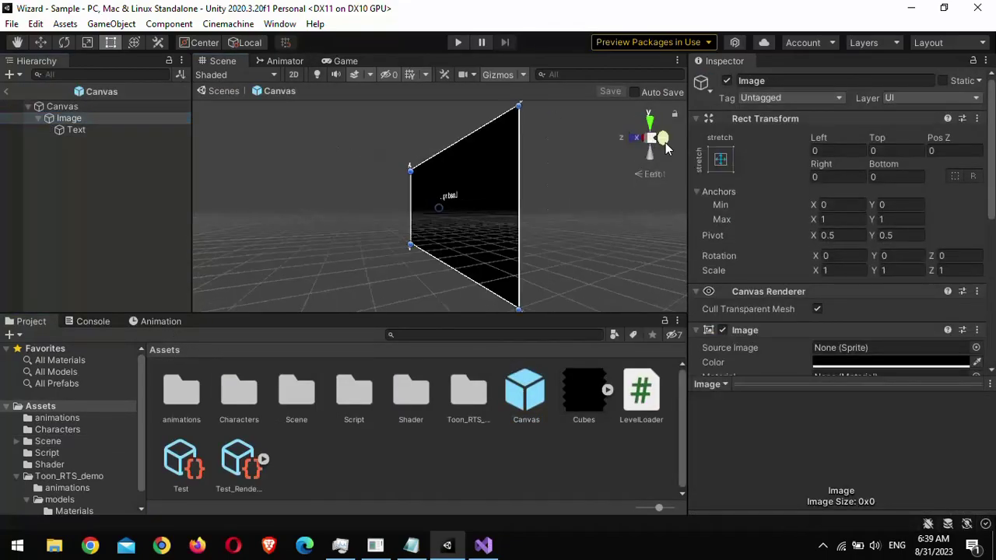
{"action": "left_click", "coordinate": [667, 141]}
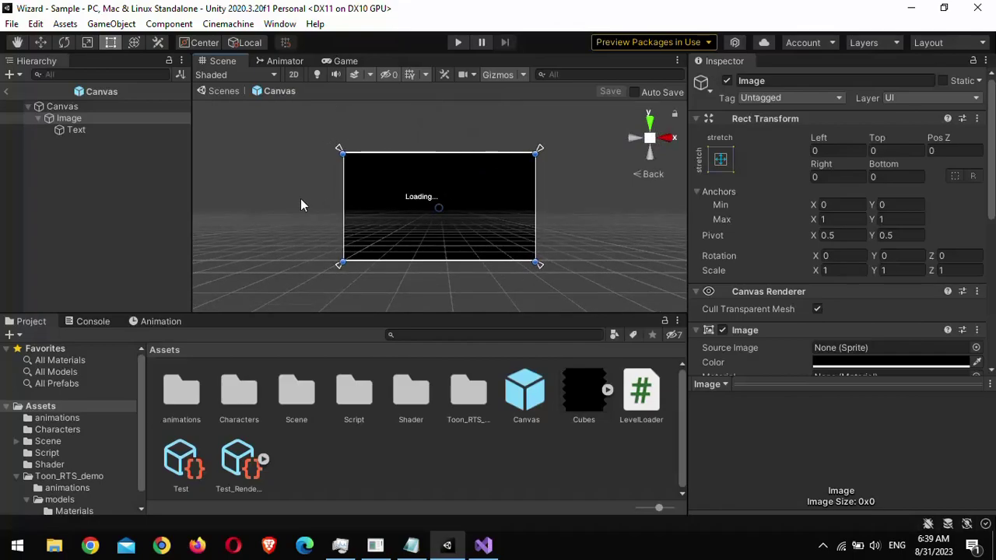
Step: Duplicate Image inside the Canvas prefab and deactivate the original Image
{"action": "left_click", "coordinate": [38, 118]}
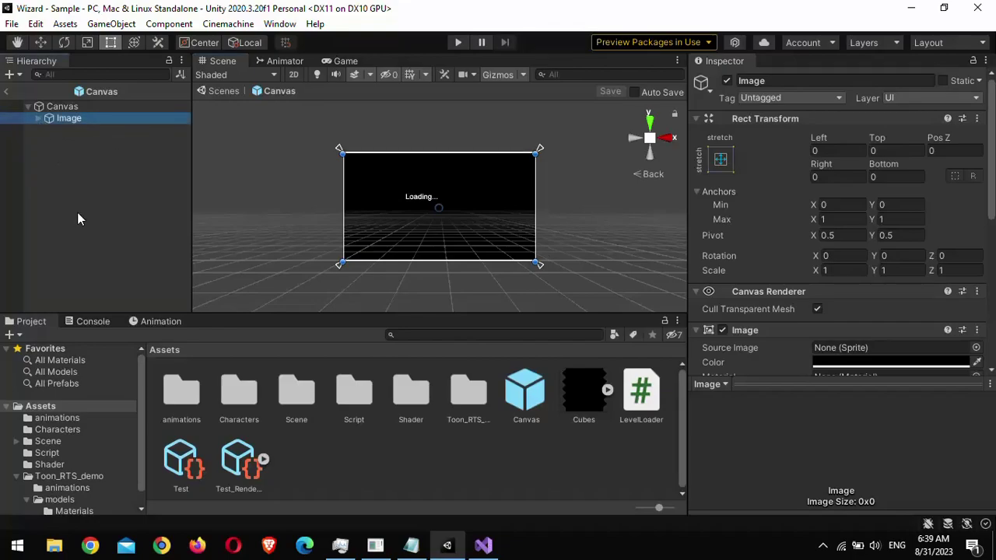
{"action": "key", "text": "ctrl+d"}
{"action": "left_click", "coordinate": [85, 121]}
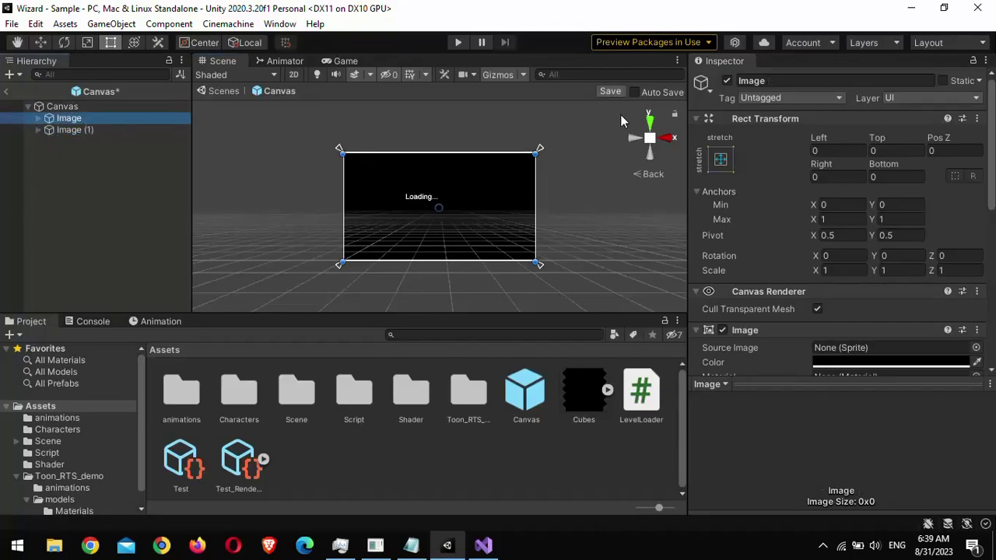
{"action": "left_click", "coordinate": [728, 80]}
Step: Delete the Text child of the duplicated image
{"action": "left_click", "coordinate": [89, 129]}
{"action": "left_click", "coordinate": [38, 130]}
{"action": "left_click", "coordinate": [70, 143]}
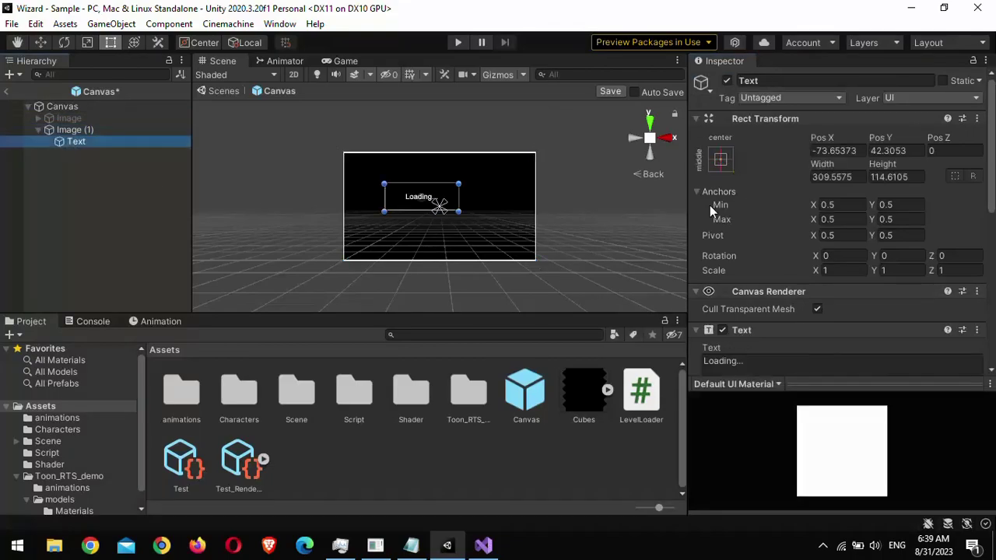
{"action": "key", "text": "Delete"}
Step: Assign Cubes as the duplicated image's source image and move the image about 796 units to the right, outside the canvas frame
{"action": "left_click", "coordinate": [63, 131]}
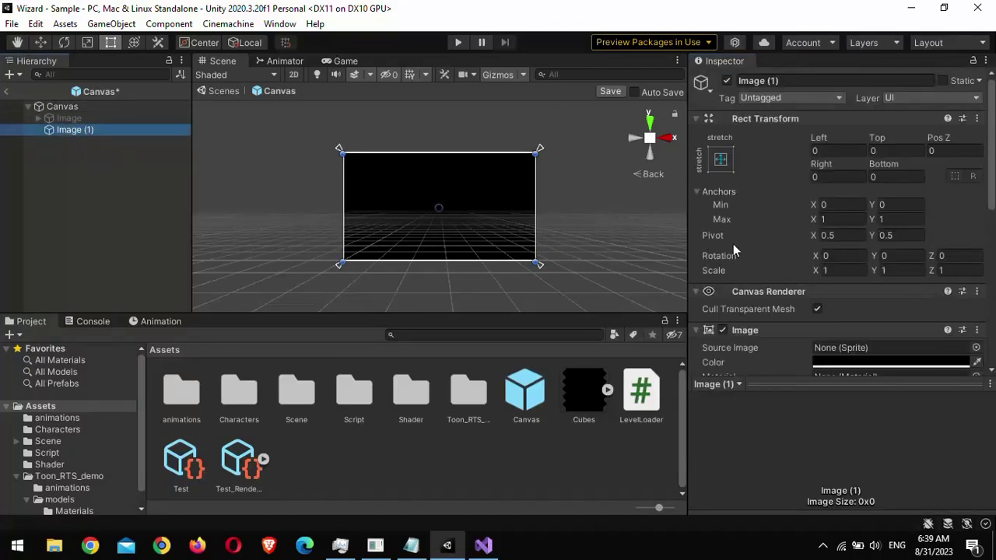
{"action": "scroll", "coordinate": [734, 244], "scroll_direction": "down", "scroll_amount": 4}
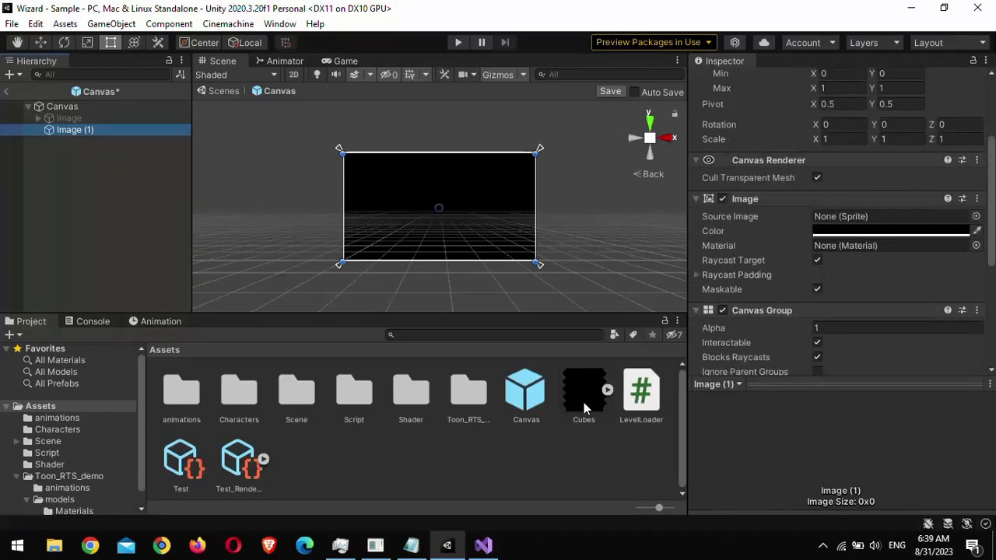
{"action": "left_click_drag", "start_coordinate": [583, 403], "coordinate": [837, 218]}
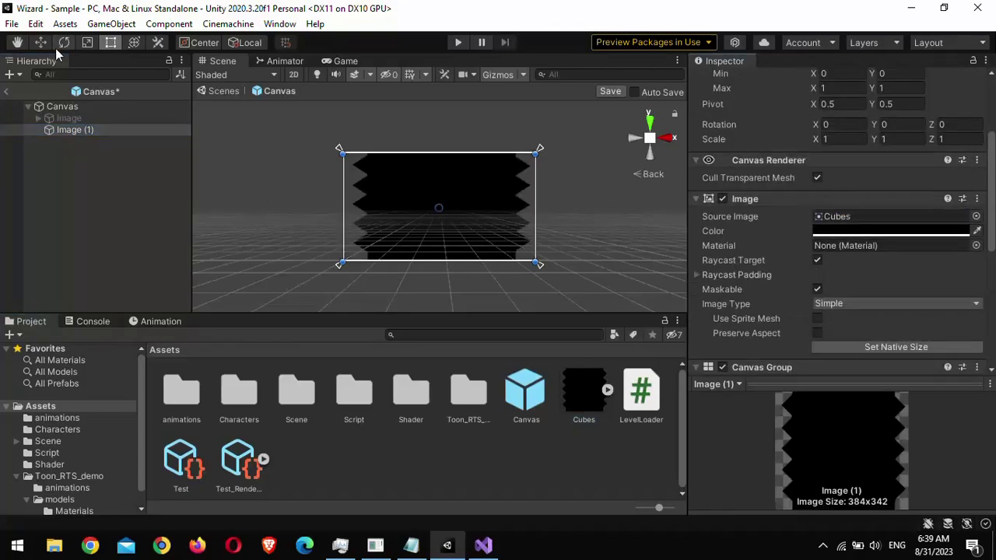
{"action": "left_click_drag", "start_coordinate": [494, 209], "coordinate": [683, 223]}
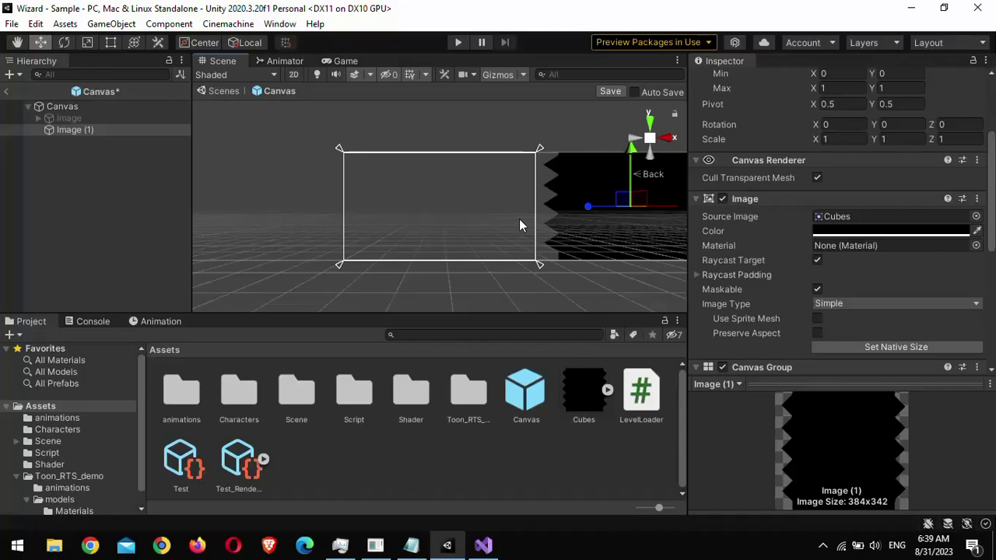
Step: Create a new animation clip named CubeEnd for the duplicated image in the animations folder
{"action": "left_click", "coordinate": [162, 321]}
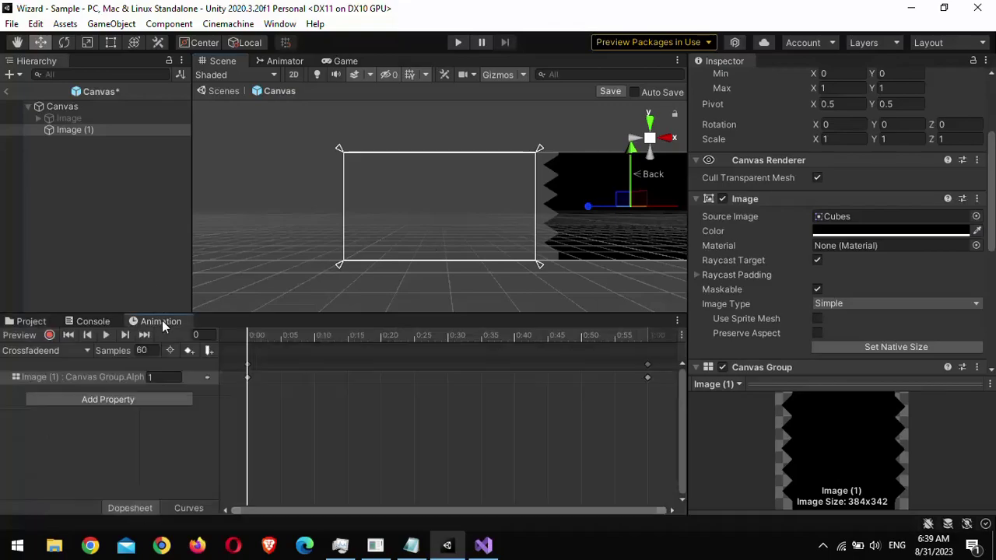
{"action": "left_click", "coordinate": [57, 350]}
{"action": "left_click", "coordinate": [58, 403]}
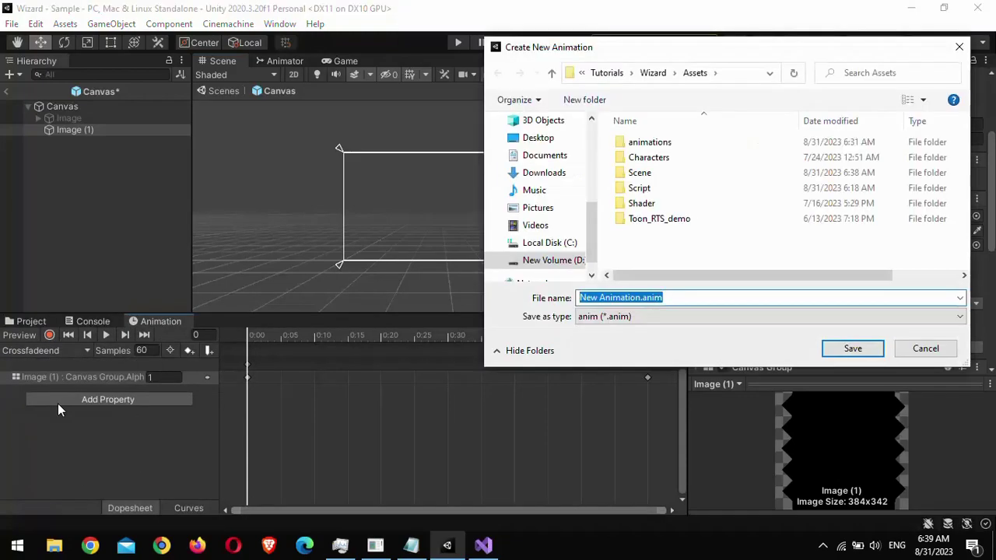
{"action": "double_click", "coordinate": [661, 142]}
{"action": "left_click", "coordinate": [640, 298]}
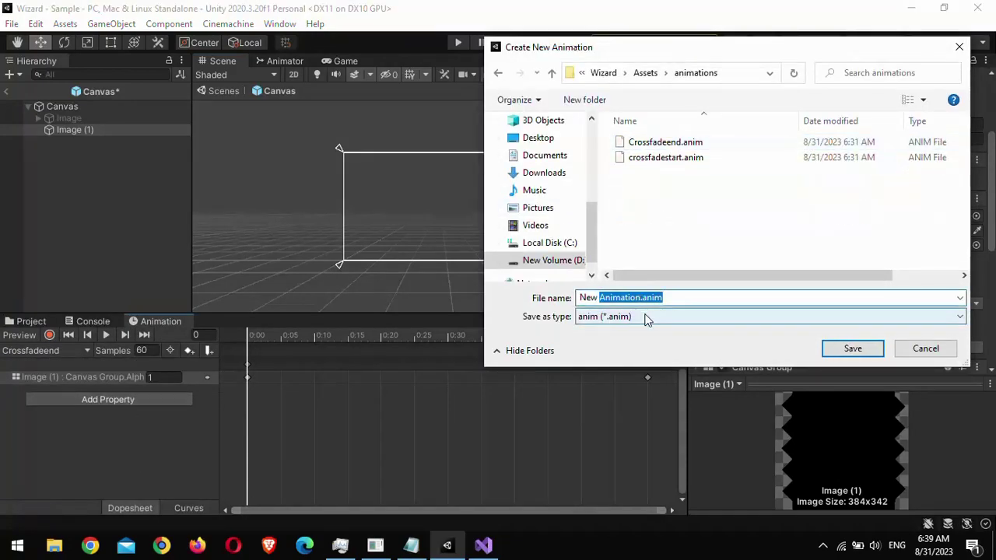
{"action": "key", "text": "ctrl+BackSpace"}
{"action": "key", "text": "ctrl+BackSpace"}
{"action": "type", "text": "CubeEnd"}
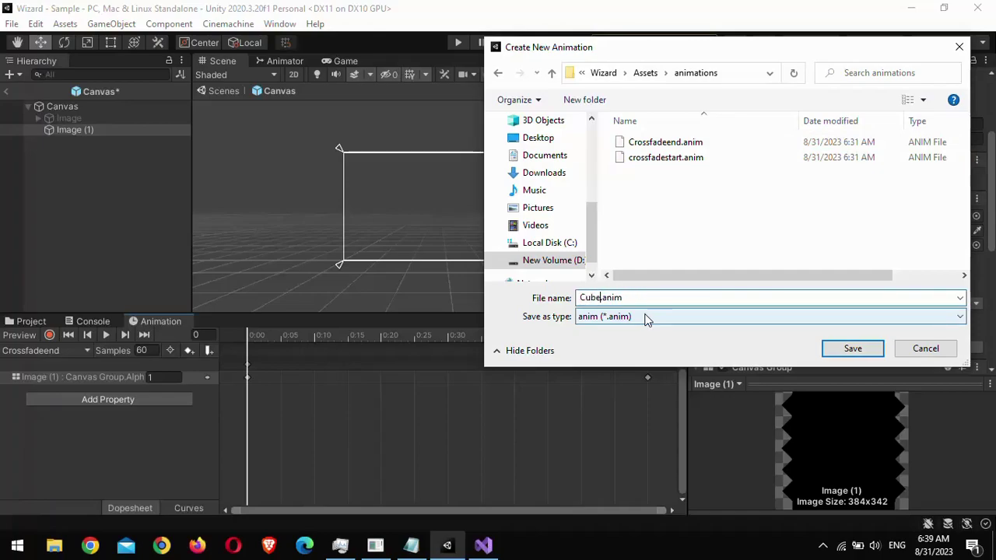
{"action": "key", "text": "Return"}
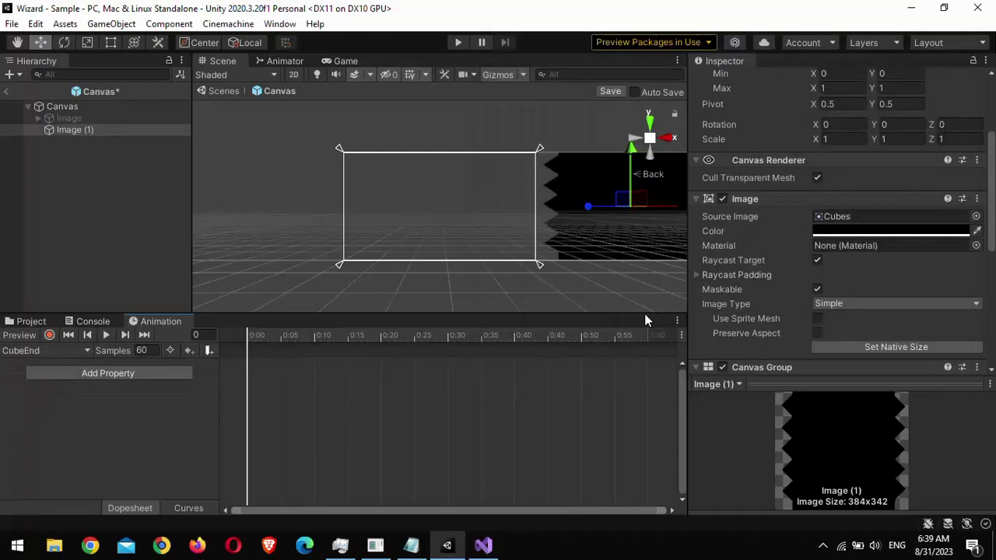
{"action": "left_click", "coordinate": [49, 336]}
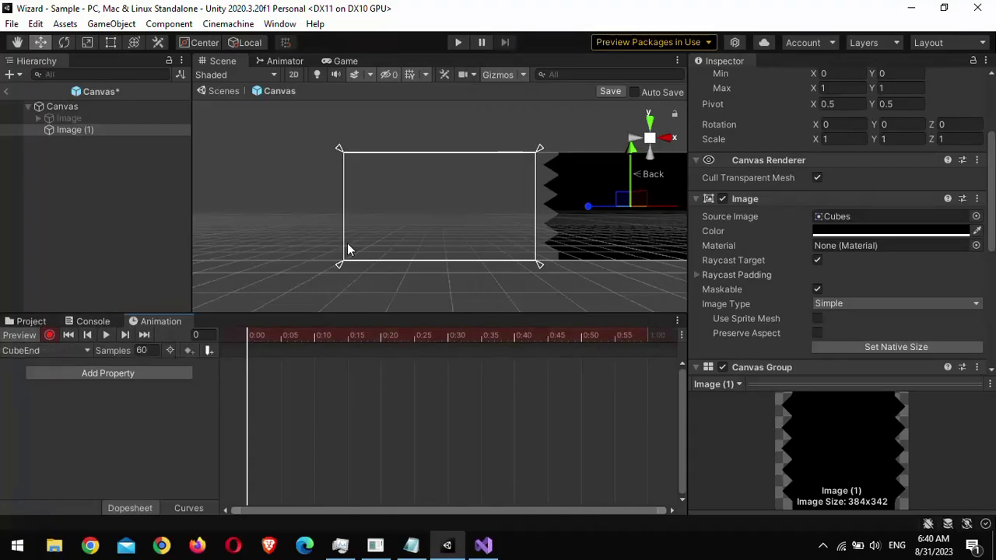
{"action": "scroll", "coordinate": [534, 246], "scroll_direction": "down", "scroll_amount": 2}
{"action": "key", "text": "q"}
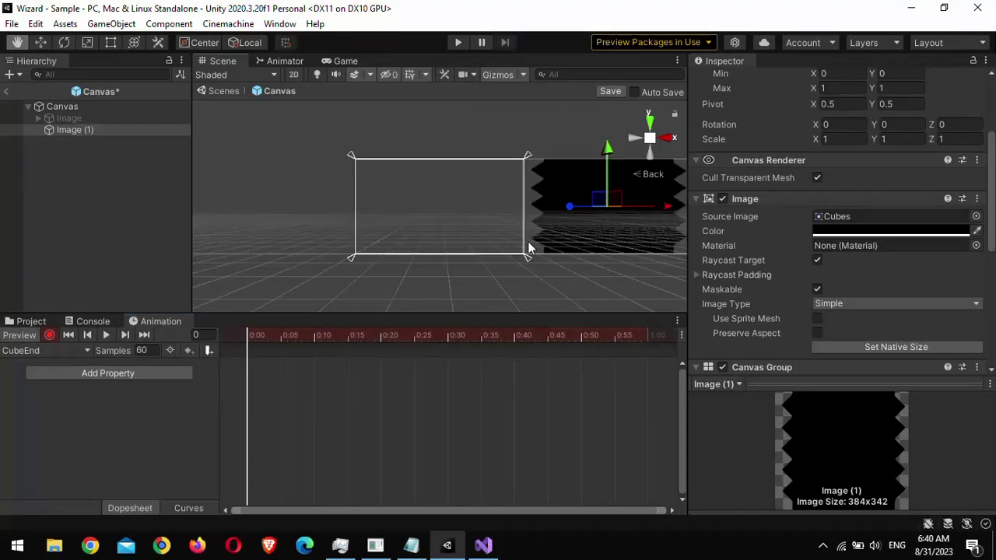
{"action": "left_click_drag", "start_coordinate": [535, 246], "coordinate": [478, 244]}
{"action": "key", "text": "w"}
{"action": "scroll", "coordinate": [748, 181], "scroll_direction": "up", "scroll_amount": 3}
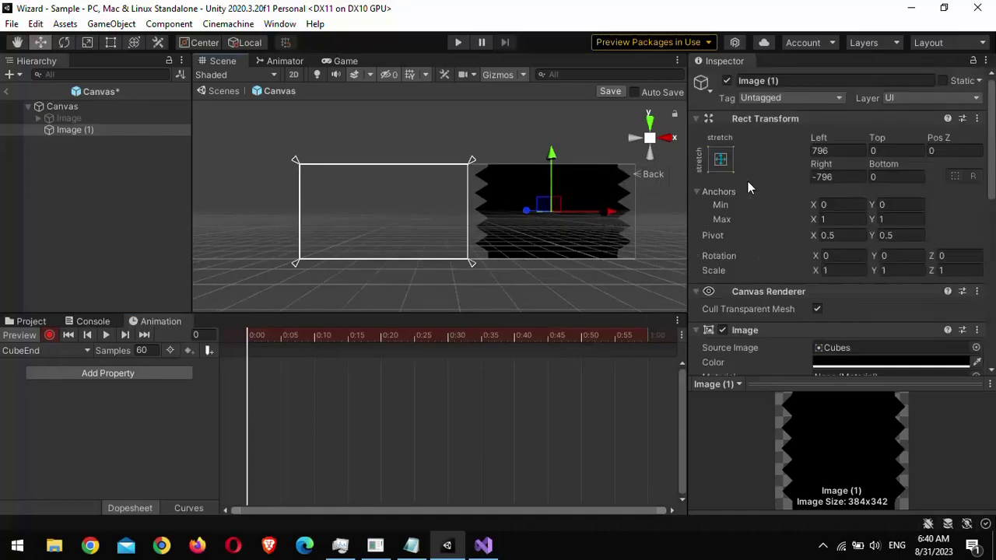
{"action": "left_click", "coordinate": [50, 336]}
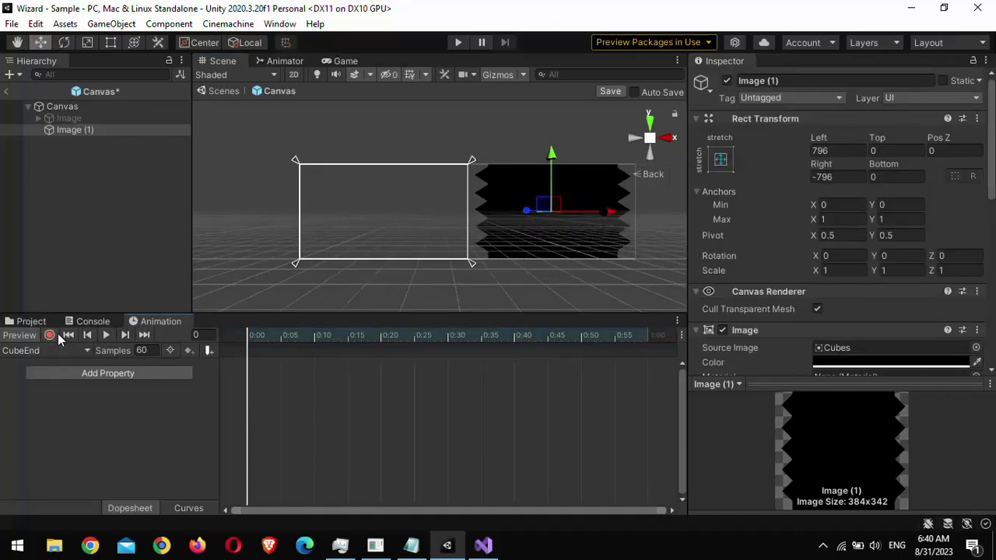
Step: Anchor the duplicated image to the middle center and center its position within the canvas frame
{"action": "left_click", "coordinate": [721, 159]}
{"action": "left_click", "coordinate": [802, 307], "text": "alt"}
Step: Record the image moving left to Pos X -796 at frame 60 of CubeEnd, and play the clip back
{"action": "left_click", "coordinate": [50, 336]}
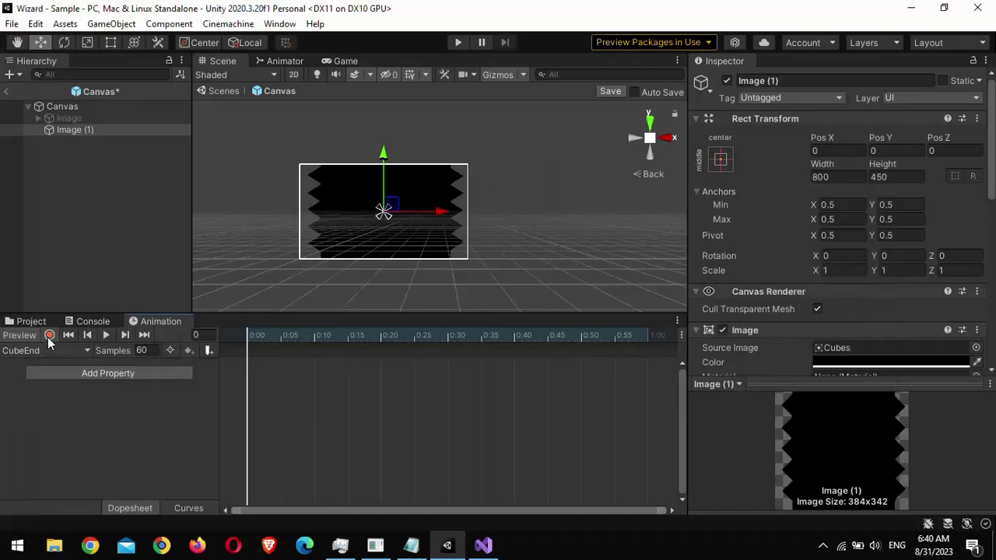
{"action": "left_click_drag", "start_coordinate": [437, 214], "coordinate": [269, 221]}
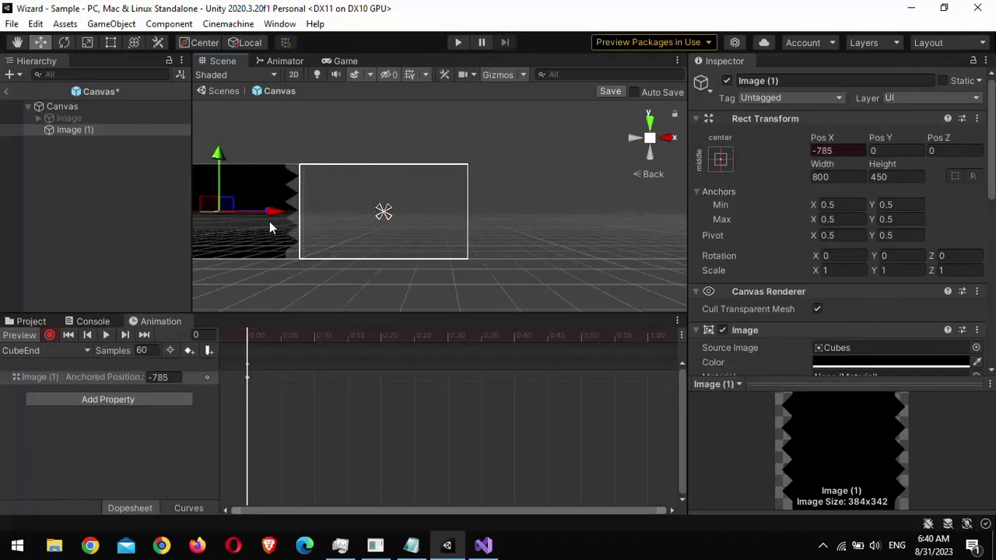
{"action": "key", "text": "ctrl+z"}
{"action": "left_click_drag", "start_coordinate": [253, 347], "coordinate": [458, 344]}
{"action": "left_click", "coordinate": [652, 335]}
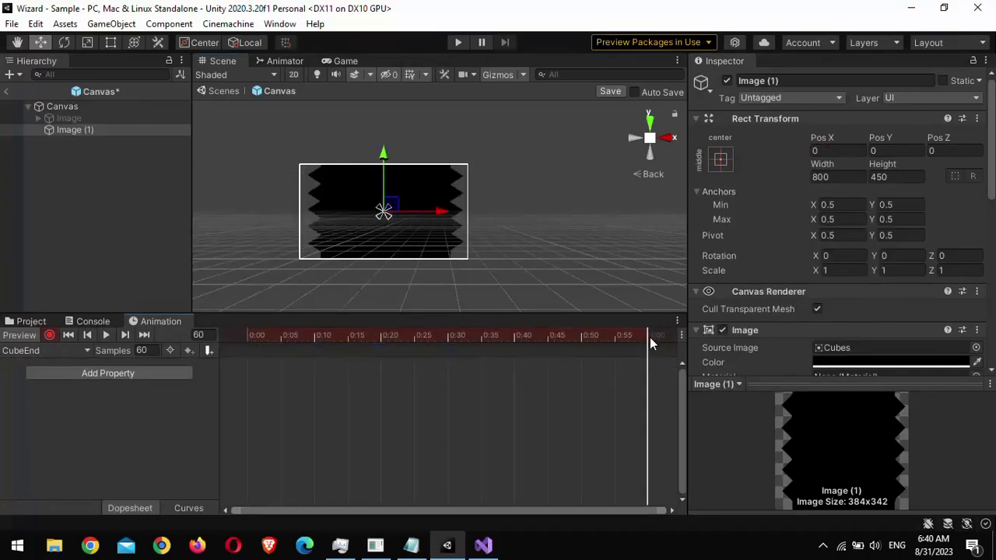
{"action": "left_click_drag", "start_coordinate": [444, 215], "coordinate": [276, 216]}
{"action": "middle_click_drag", "start_coordinate": [346, 231], "coordinate": [428, 229]}
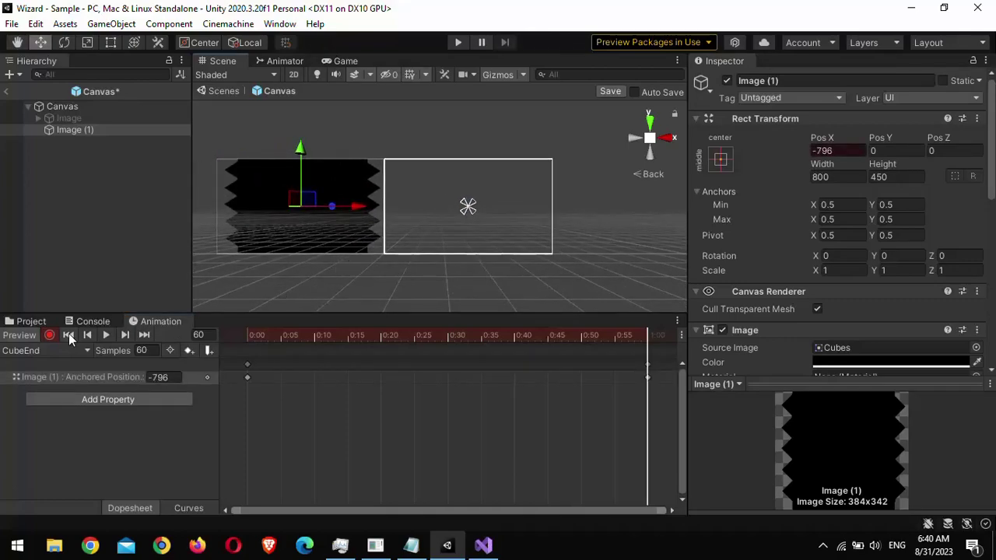
{"action": "left_click", "coordinate": [104, 334]}
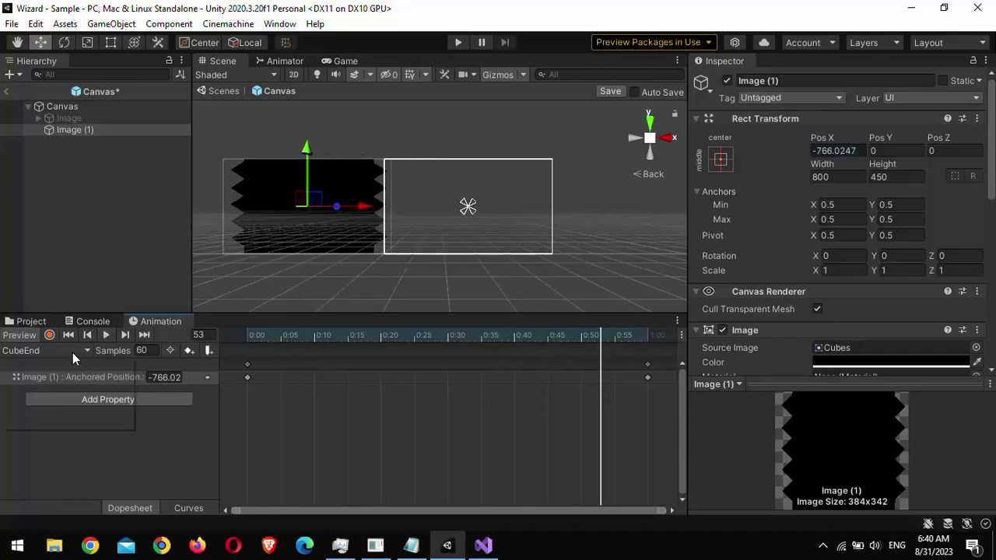
Step: Create a new animation clip named CubeStart for the duplicated image in the animations folder
{"action": "left_click", "coordinate": [72, 352]}
{"action": "left_click", "coordinate": [79, 419]}
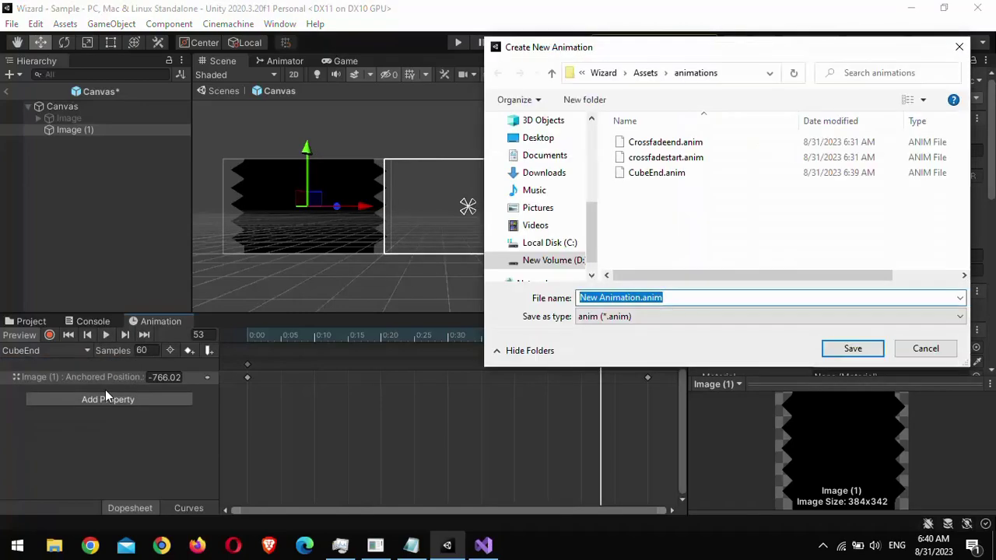
{"action": "key", "text": "BackSpace"}
{"action": "key", "text": "BackSpace"}
{"action": "key", "text": "BackSpace"}
{"action": "key", "text": "BackSpace"}
{"action": "key", "text": "BackSpace"}
{"action": "key", "text": "BackSpace"}
{"action": "key", "text": "BackSpace"}
{"action": "key", "text": "BackSpace"}
{"action": "key", "text": "BackSpace"}
{"action": "key", "text": "BackSpace"}
{"action": "key", "text": "BackSpace"}
{"action": "key", "text": "BackSpace"}
{"action": "key", "text": "BackSpace"}
{"action": "type", "text": "CubeStart"}
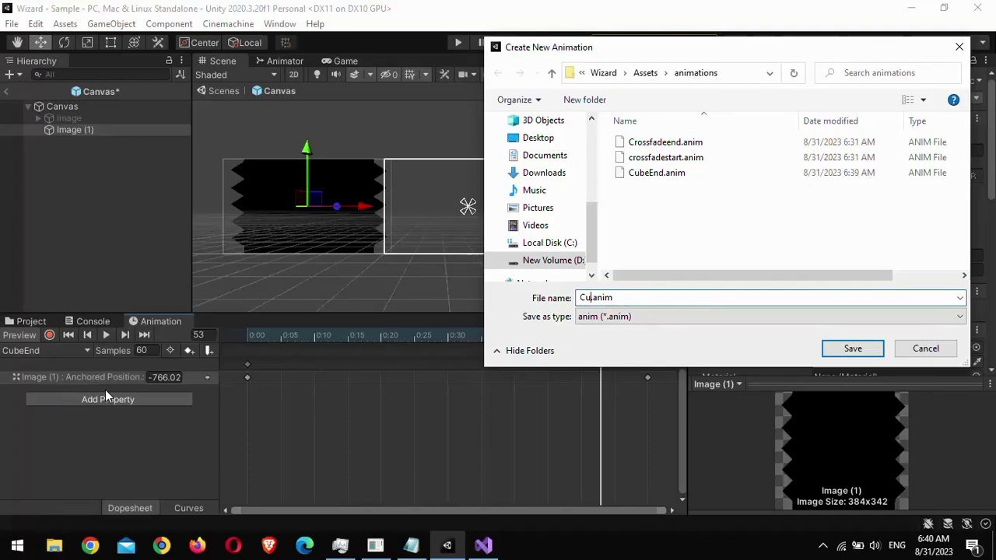
{"action": "key", "text": "Return"}
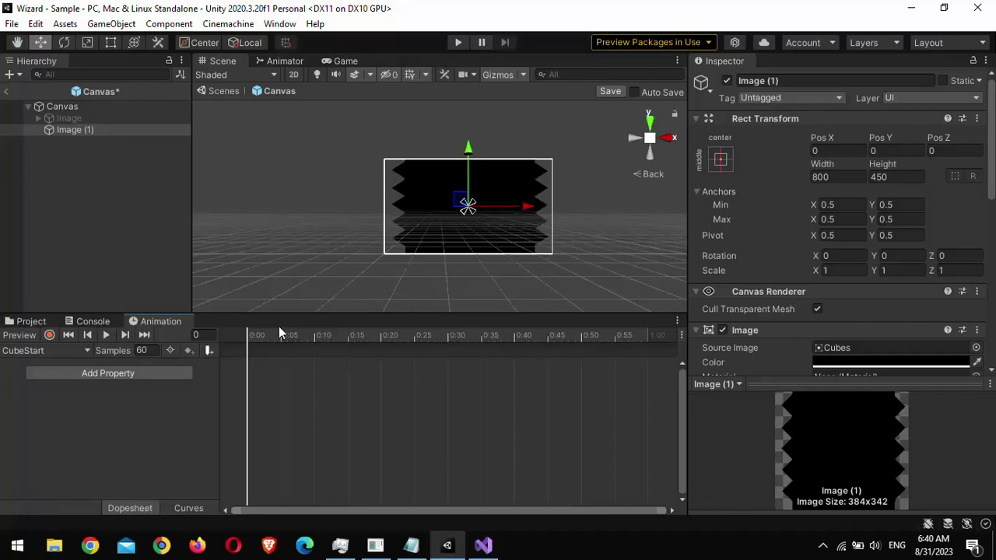
Step: Copy the CubeEnd keyframes into CubeStart, reverse their order so the image starts at -796, and play the clip
{"action": "left_click", "coordinate": [54, 351]}
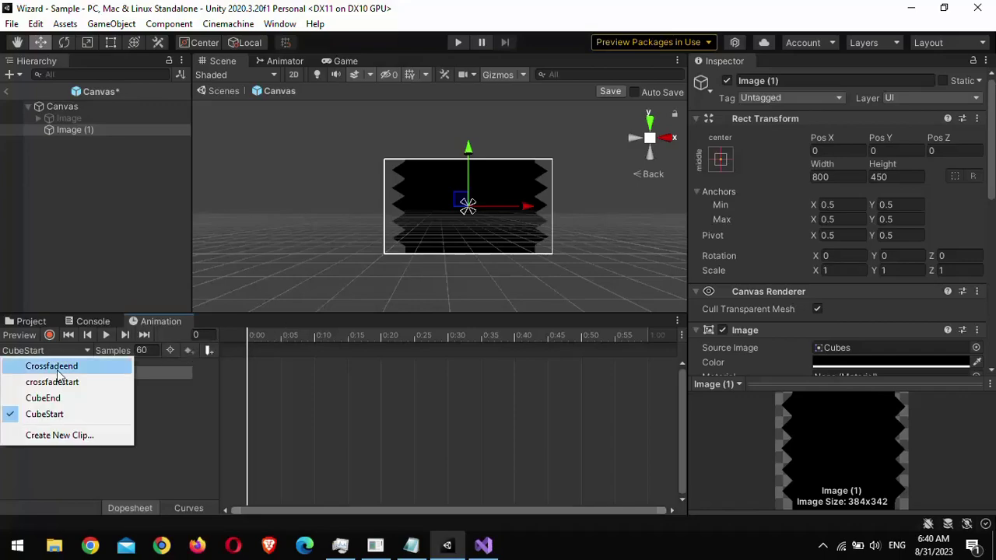
{"action": "left_click", "coordinate": [65, 398]}
{"action": "left_click_drag", "start_coordinate": [235, 419], "coordinate": [656, 348]}
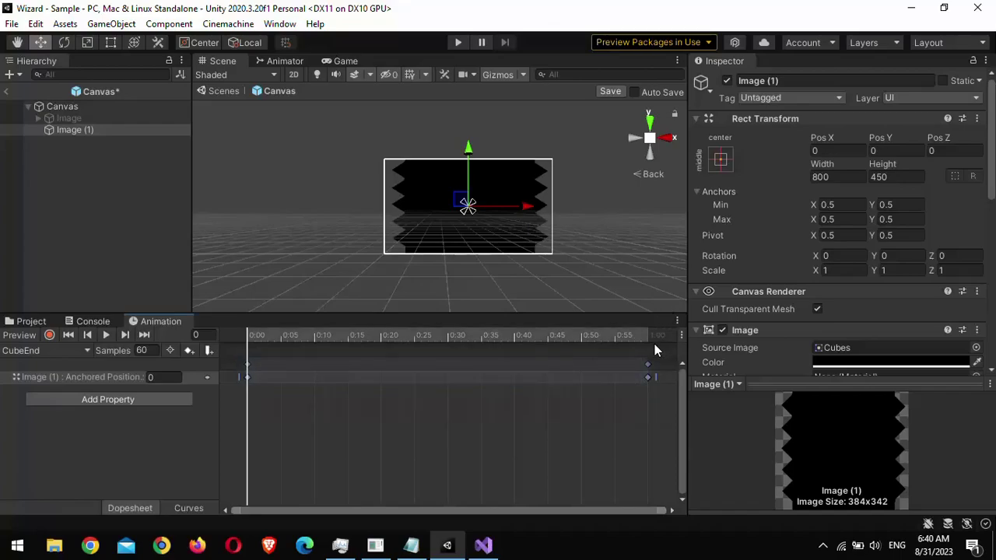
{"action": "left_click", "coordinate": [39, 351]}
{"action": "left_click", "coordinate": [47, 414]}
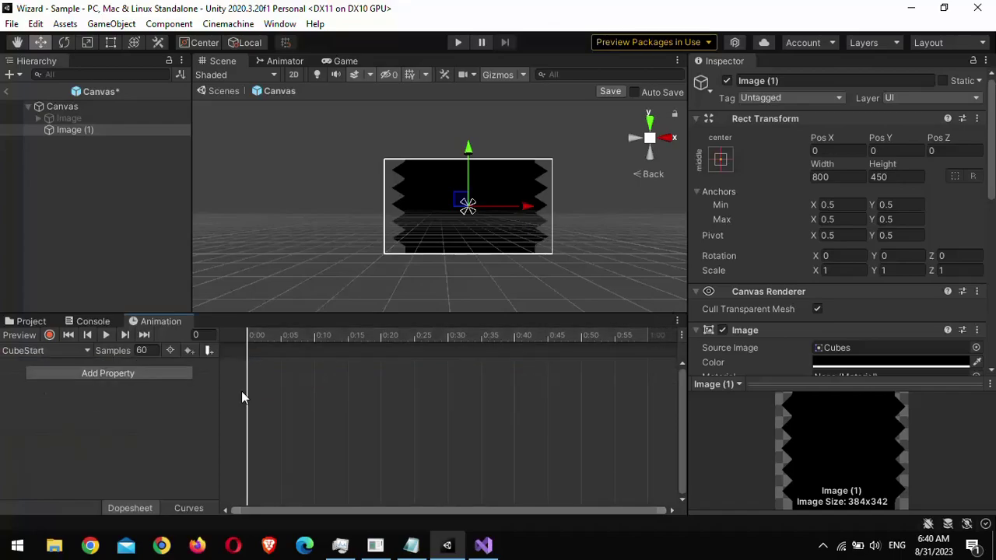
{"action": "key", "text": "ctrl+v"}
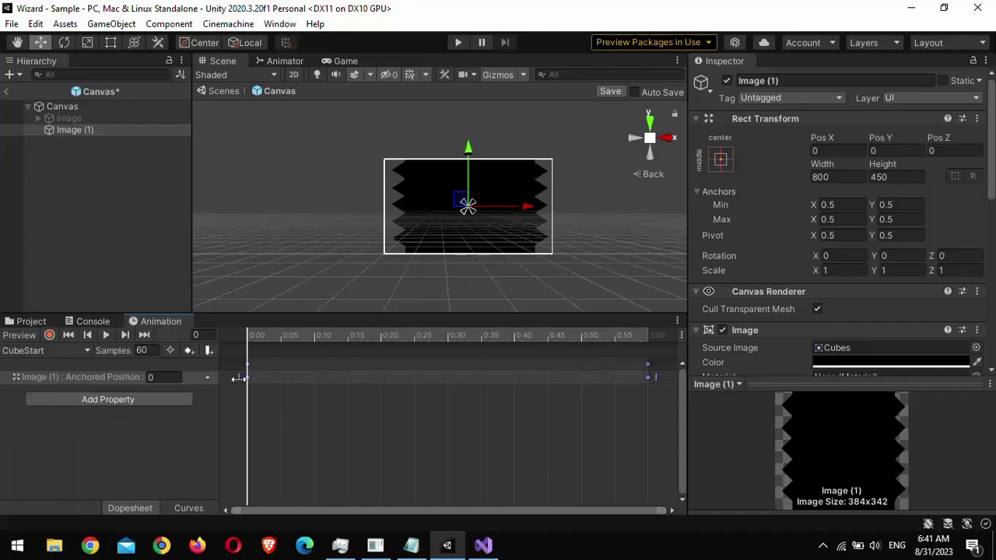
{"action": "mouse_move", "coordinate": [238, 379]}
{"action": "left_mouse_down"}
{"action": "mouse_move", "coordinate": [652, 382]}
{"action": "mouse_move", "coordinate": [248, 379]}
{"action": "left_mouse_up"}
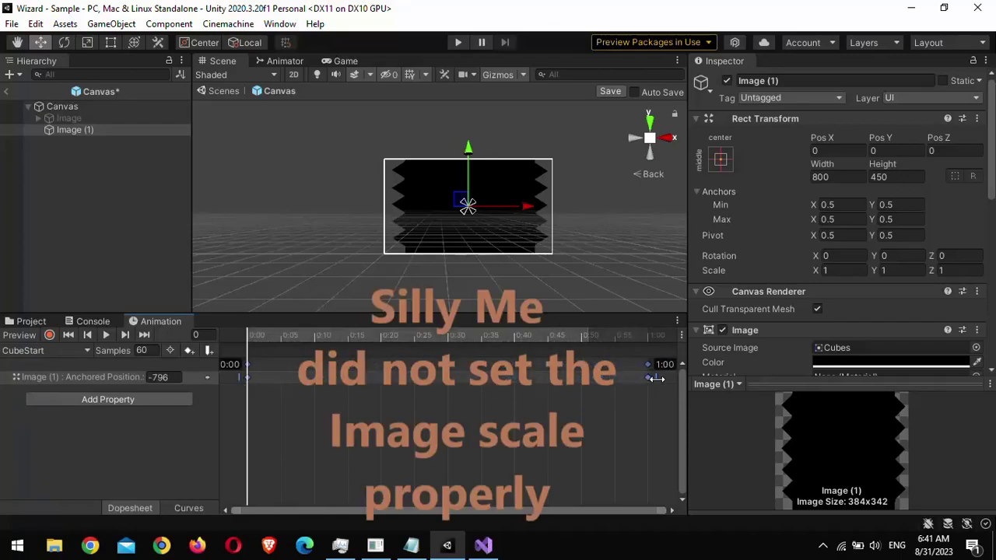
{"action": "left_click", "coordinate": [107, 334]}
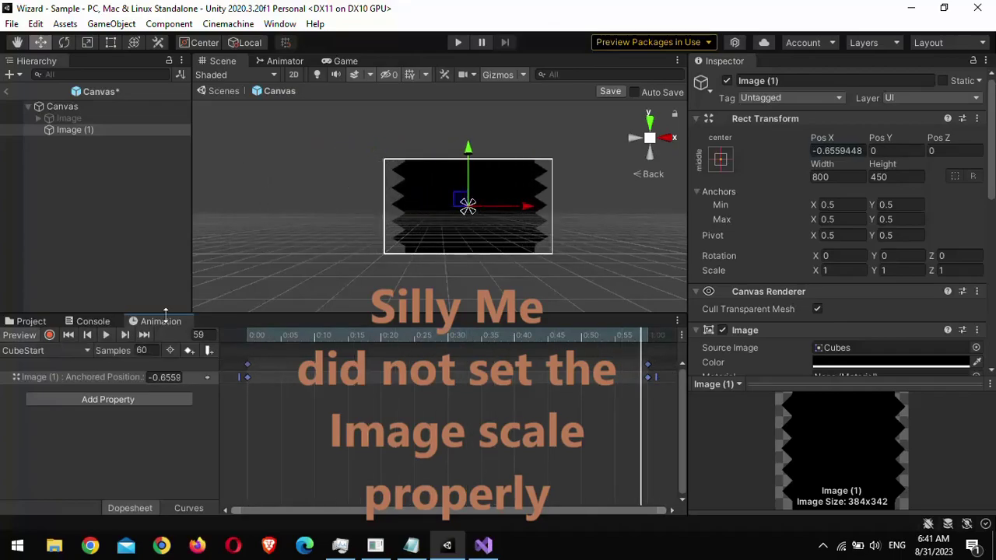
Step: Widen the duplicated image with the Rect Tool to about 1453 units, extending past both sides of the canvas
{"action": "left_click", "coordinate": [108, 244]}
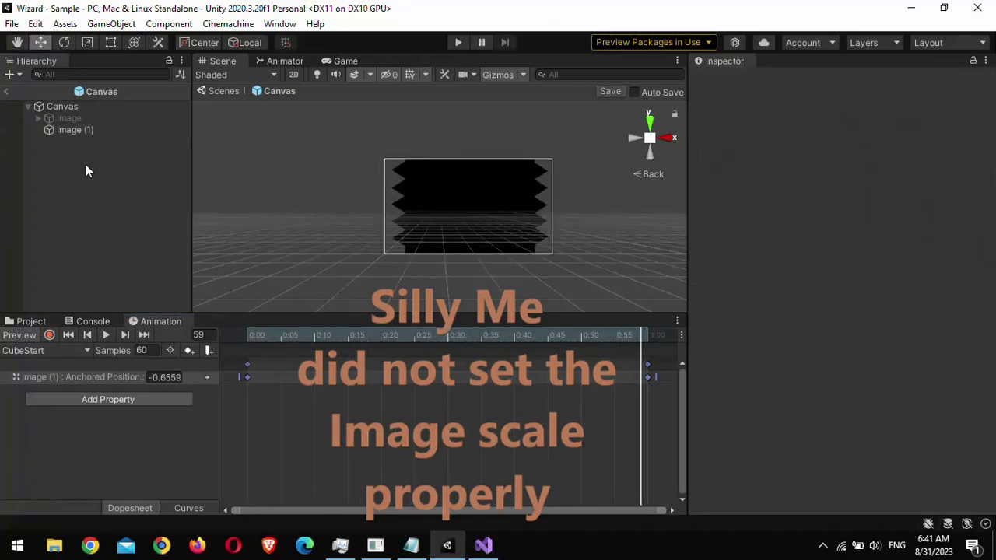
{"action": "left_click", "coordinate": [82, 132]}
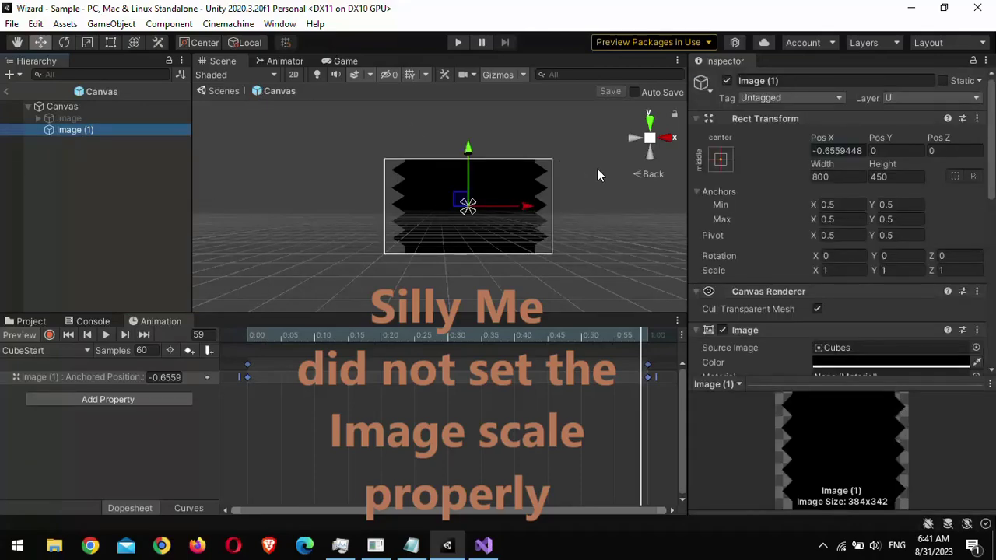
{"action": "left_click", "coordinate": [111, 42]}
{"action": "left_click_drag", "start_coordinate": [384, 200], "coordinate": [310, 198]}
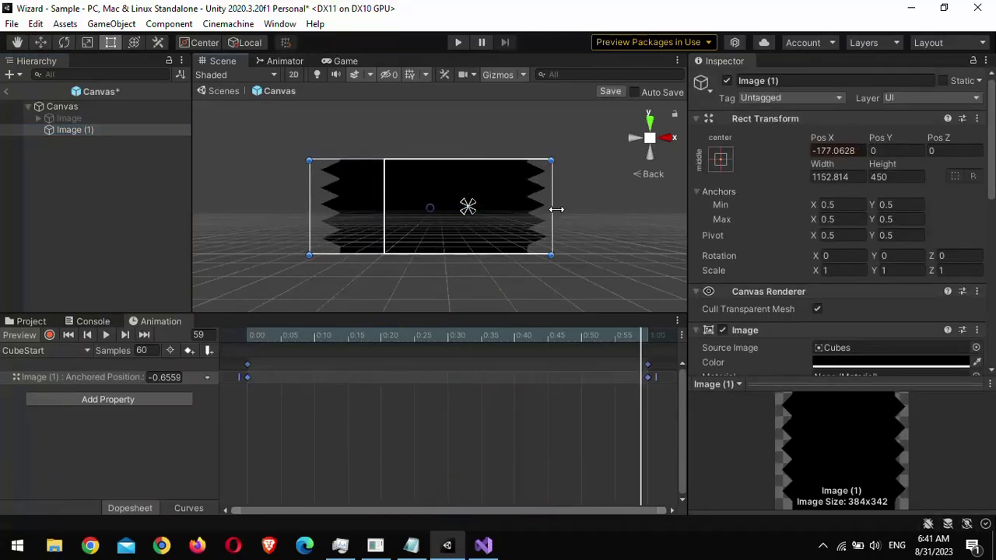
{"action": "left_click_drag", "start_coordinate": [554, 209], "coordinate": [589, 208]}
{"action": "key", "text": "ctrl+z"}
Step: Play the CubeStart and CubeEnd clips to check the motion of the widened image
{"action": "left_click", "coordinate": [106, 335]}
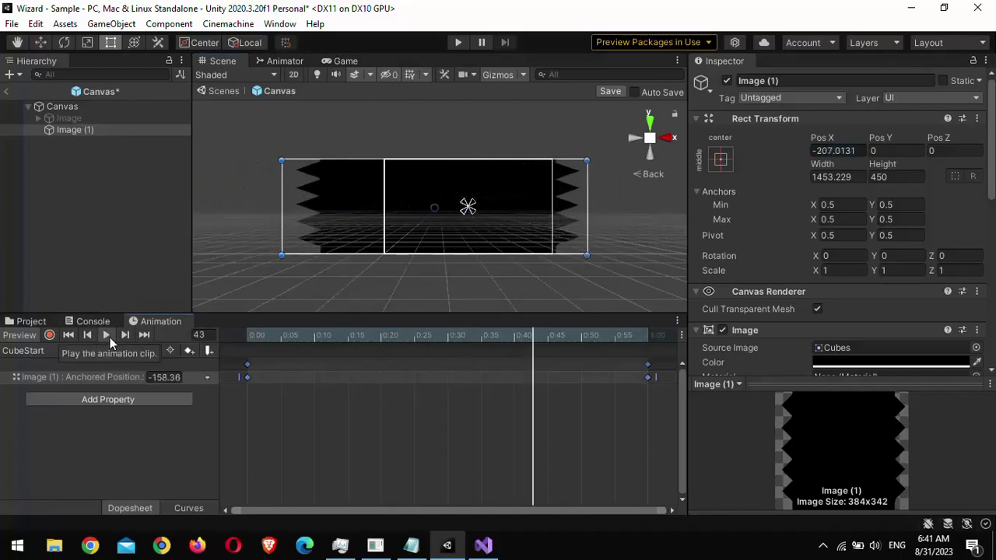
{"action": "left_click", "coordinate": [107, 336]}
{"action": "left_click", "coordinate": [90, 350]}
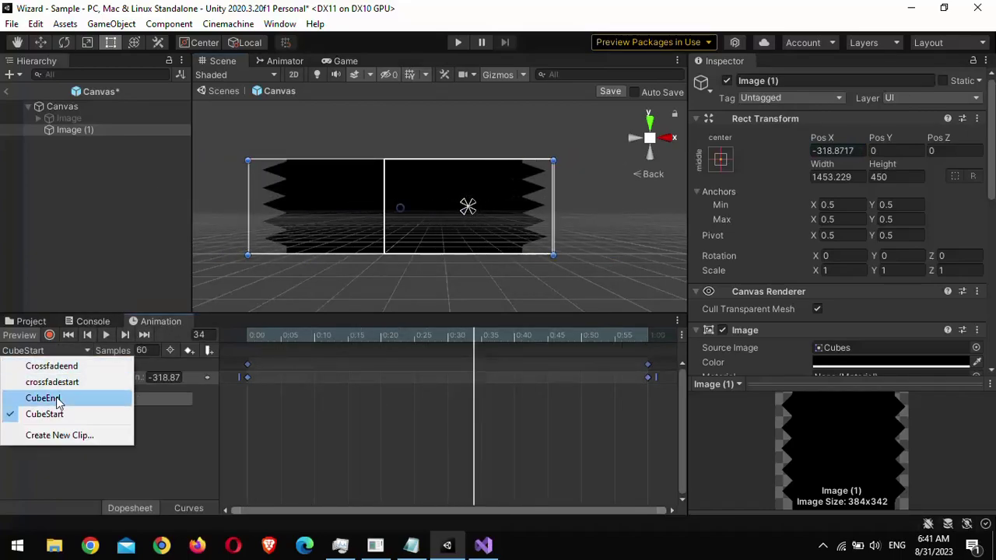
{"action": "left_click", "coordinate": [35, 394]}
{"action": "left_click", "coordinate": [106, 336]}
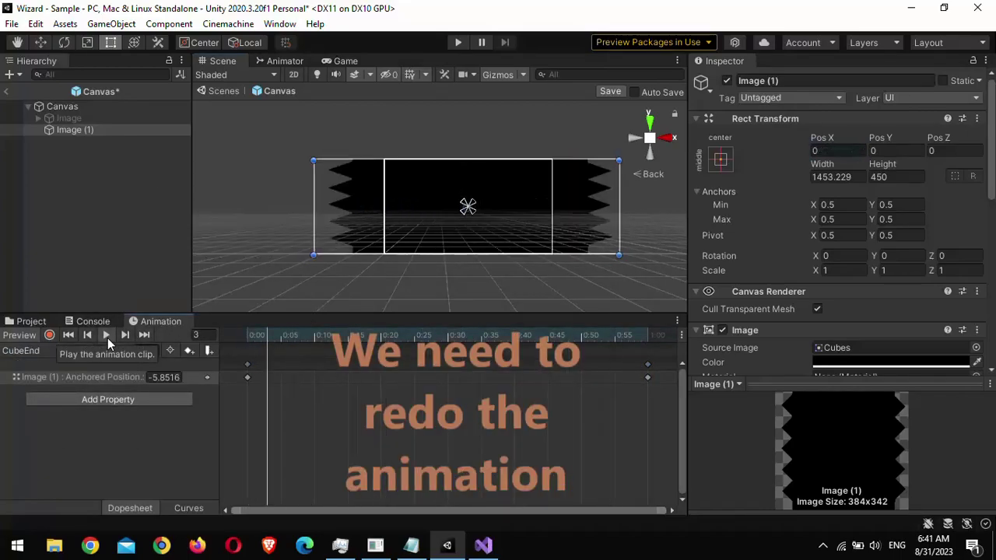
Step: Delete the CubeEnd keyframes and record the image moving left to about Pos X -1128 at frame 60
{"action": "left_click_drag", "start_coordinate": [248, 374], "coordinate": [652, 373]}
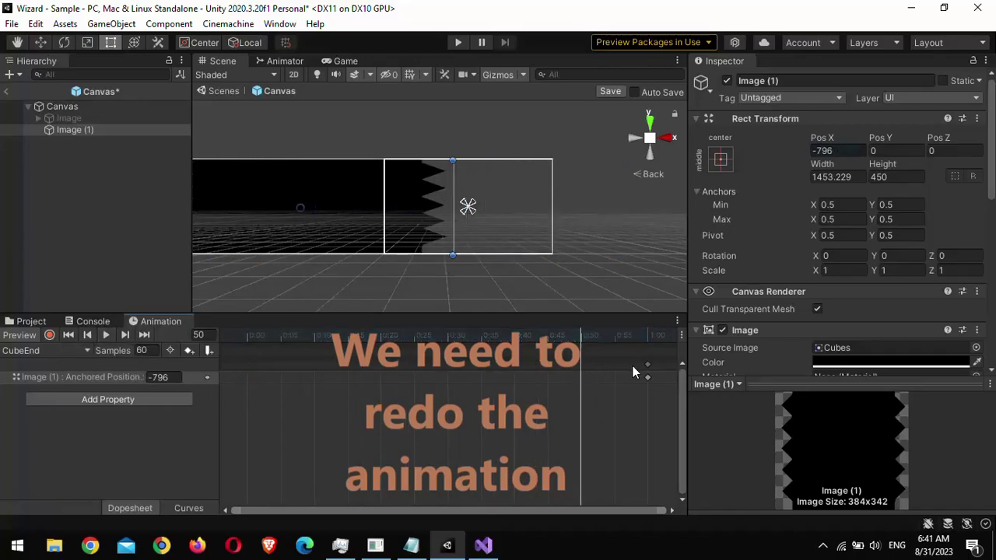
{"action": "key", "text": "Delete"}
{"action": "left_click", "coordinate": [647, 338]}
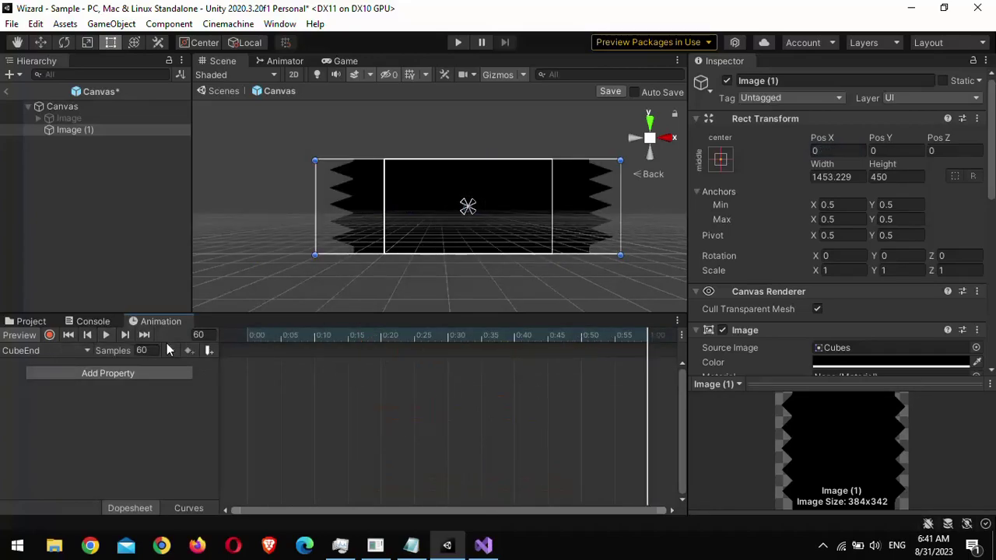
{"action": "left_click", "coordinate": [49, 334]}
{"action": "left_click", "coordinate": [40, 42]}
{"action": "left_click_drag", "start_coordinate": [484, 204], "coordinate": [284, 207]}
{"action": "left_click", "coordinate": [49, 335]}
Step: Replace the CubeStart keyframes with those from CubeEnd, reverse their order so the image starts at -1128, and play the clip
{"action": "left_click_drag", "start_coordinate": [224, 422], "coordinate": [656, 360]}
{"action": "left_click", "coordinate": [23, 351]}
{"action": "left_click", "coordinate": [43, 414]}
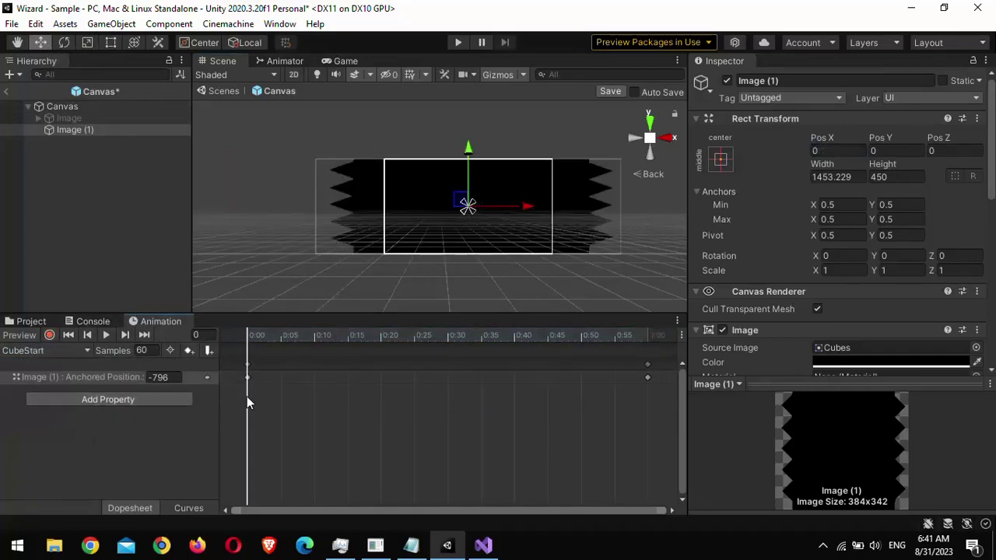
{"action": "mouse_move", "coordinate": [654, 377]}
{"action": "left_mouse_down"}
{"action": "mouse_move", "coordinate": [238, 385]}
{"action": "mouse_move", "coordinate": [658, 375]}
{"action": "left_mouse_up"}
{"action": "left_click_drag", "start_coordinate": [285, 377], "coordinate": [231, 377]}
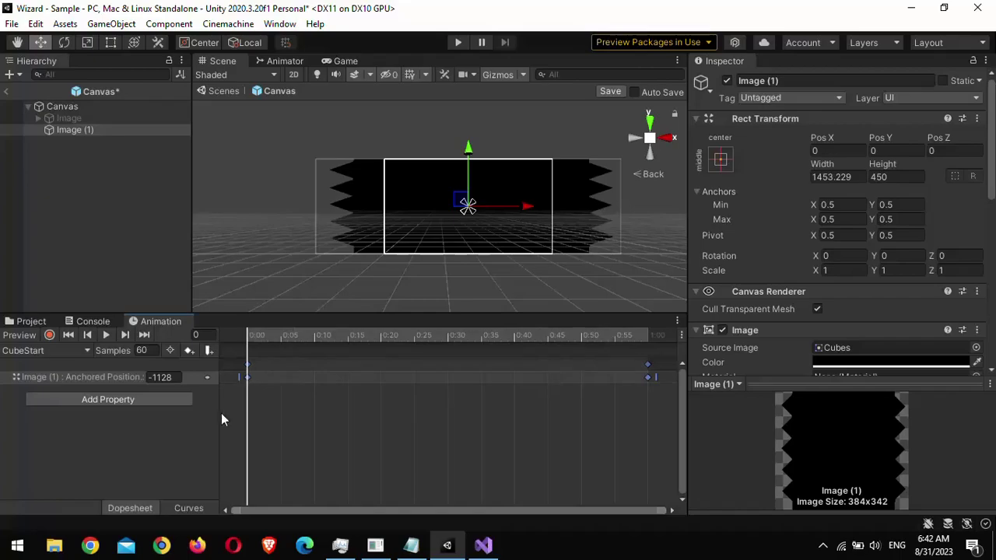
{"action": "left_click", "coordinate": [107, 336]}
{"action": "left_click", "coordinate": [110, 336]}
{"action": "left_click", "coordinate": [100, 241]}
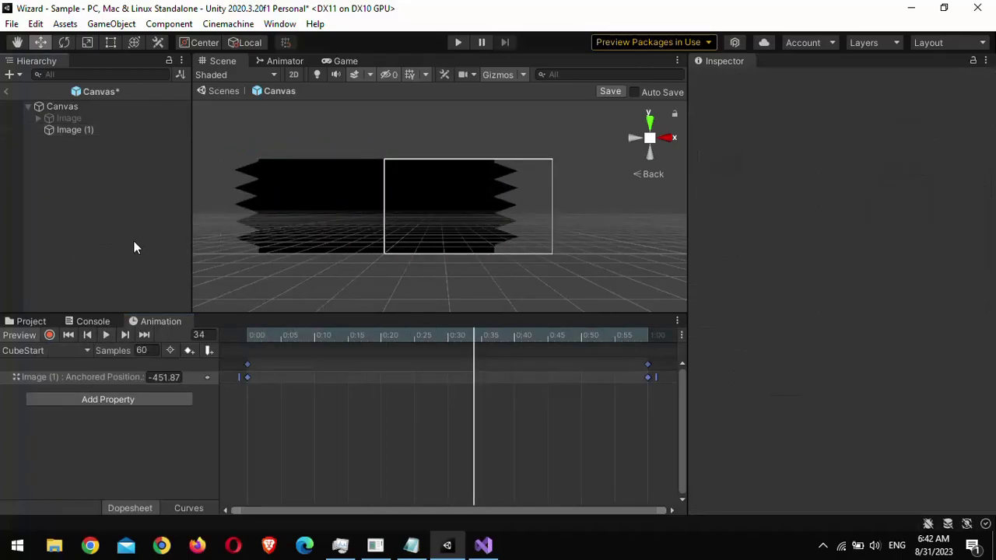
Step: Delete the CubeEnd and CubeStart states from the Image animator controller
{"action": "left_click", "coordinate": [287, 62]}
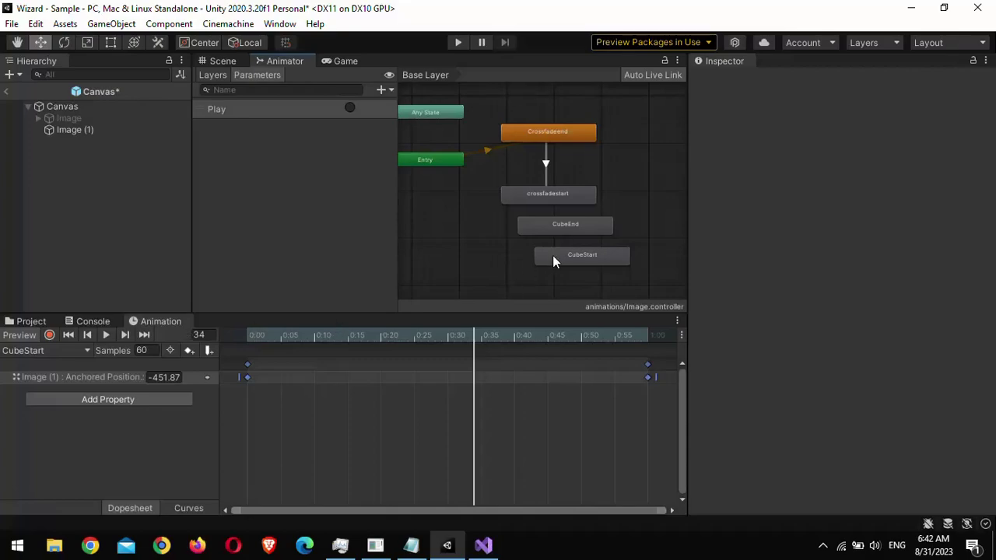
{"action": "left_click", "coordinate": [566, 236]}
{"action": "key", "text": "Delete"}
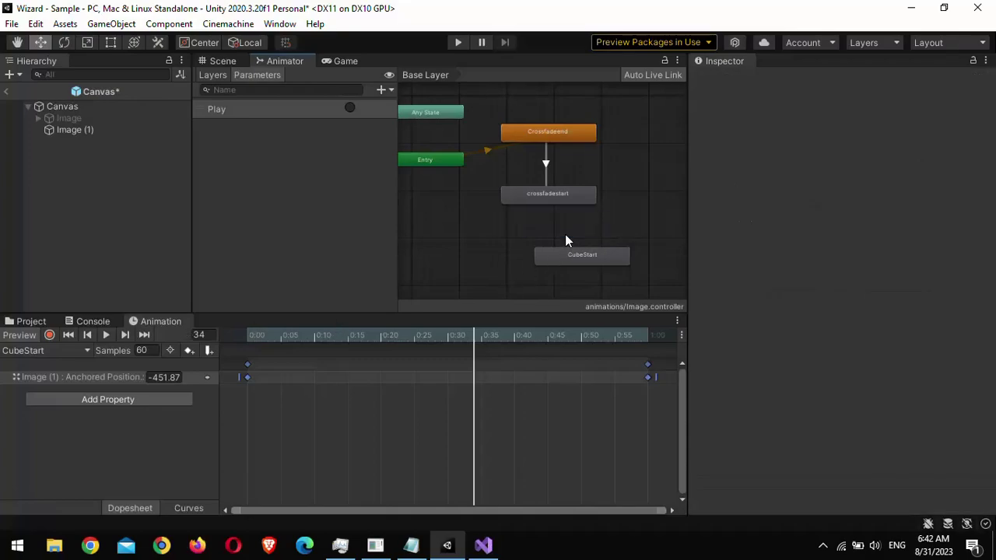
{"action": "left_click", "coordinate": [545, 261]}
{"action": "key", "text": "Delete"}
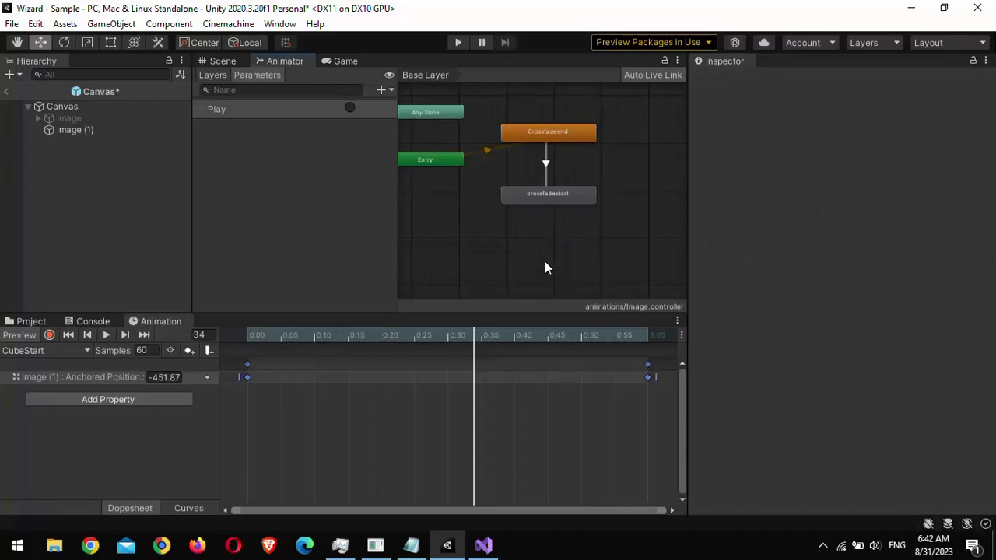
Step: Create an Animator Override Controller named NewCude in the animations folder and assign Image as its controller
{"action": "left_click", "coordinate": [31, 321]}
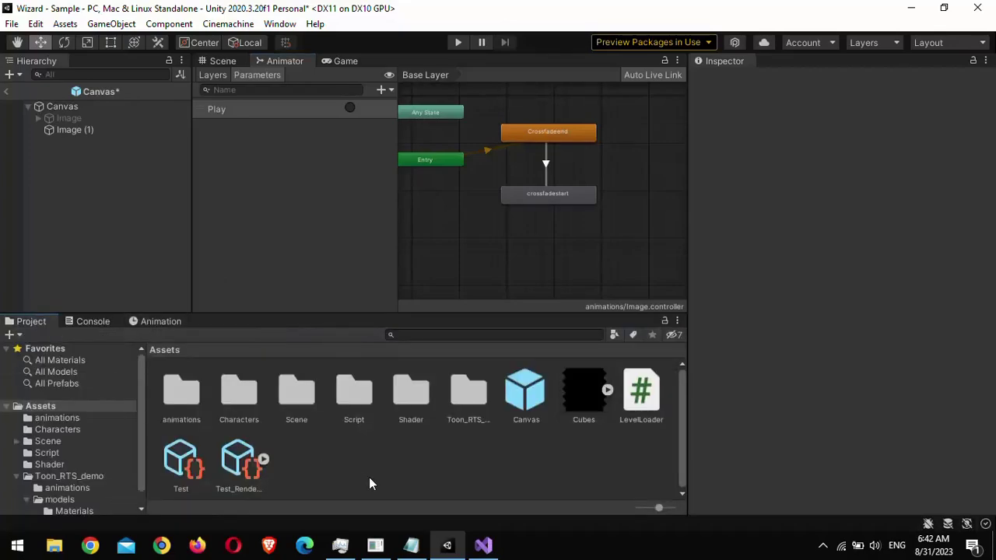
{"action": "double_click", "coordinate": [178, 395]}
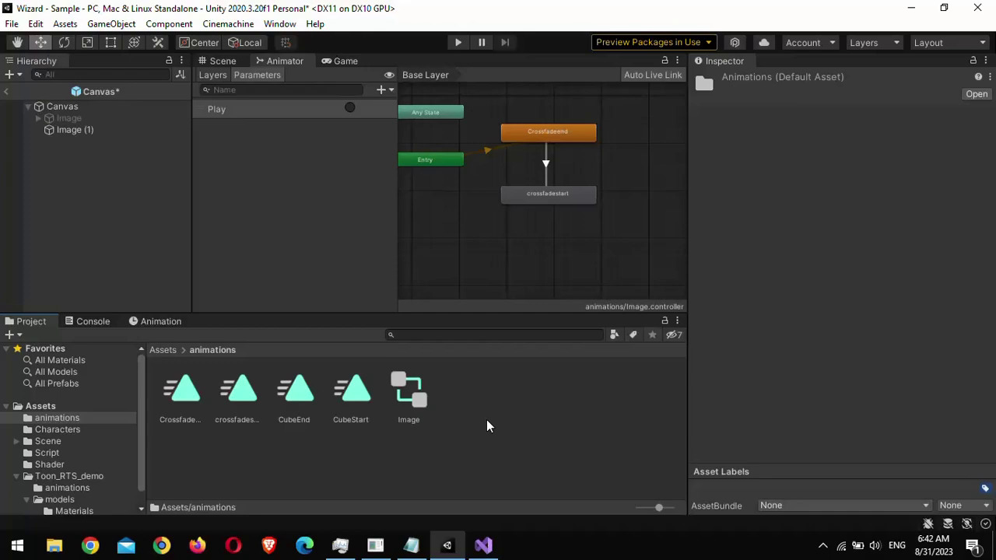
{"action": "right_click", "coordinate": [487, 419]}
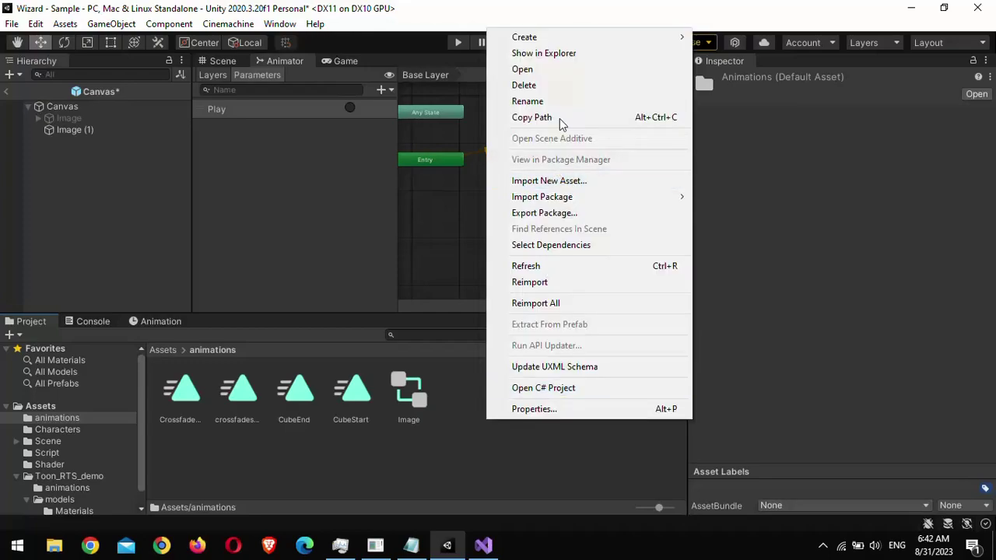
{"action": "mouse_move", "coordinate": [562, 40]}
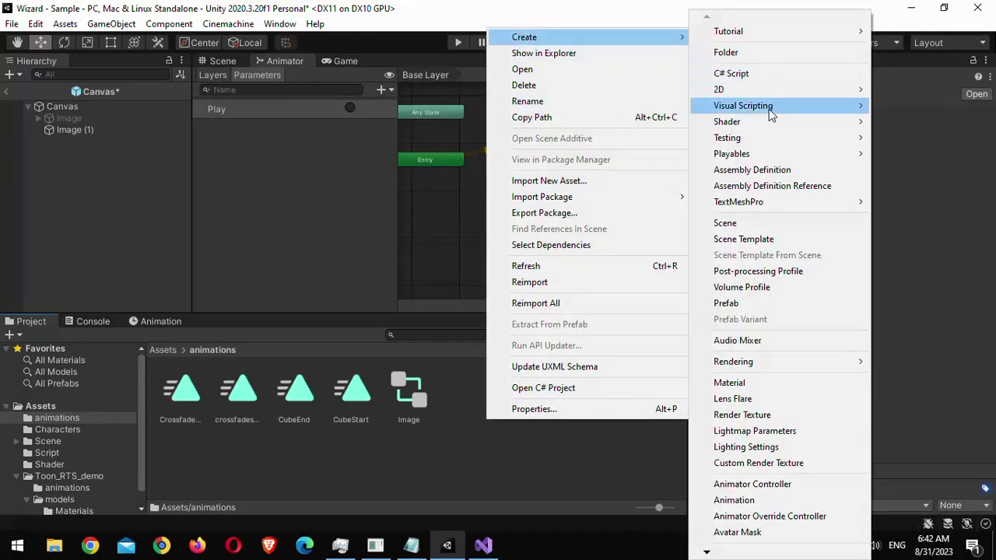
{"action": "mouse_move", "coordinate": [707, 553]}
{"action": "left_click", "coordinate": [759, 501]}
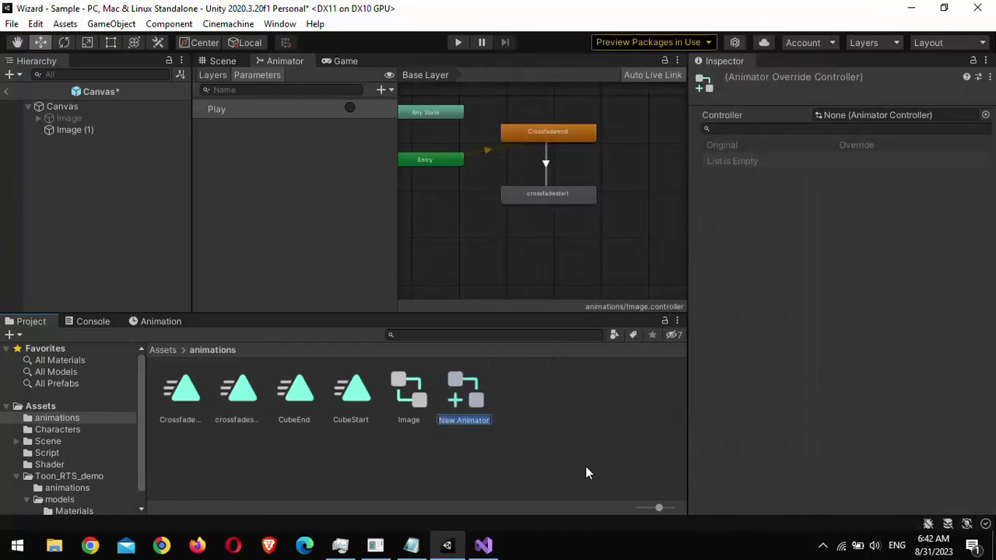
{"action": "type", "text": "NewCude"}
{"action": "key", "text": "Return"}
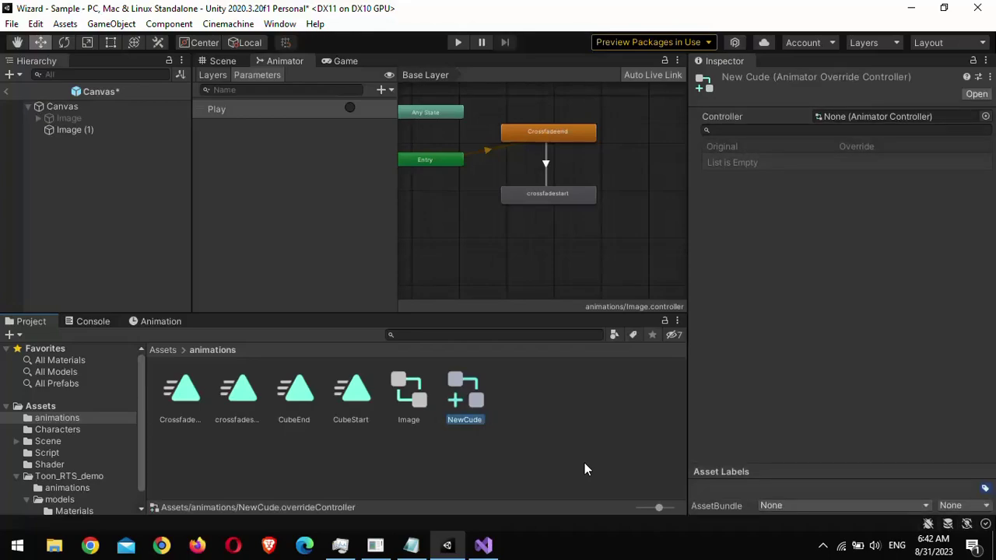
{"action": "left_click_drag", "start_coordinate": [409, 391], "coordinate": [865, 118]}
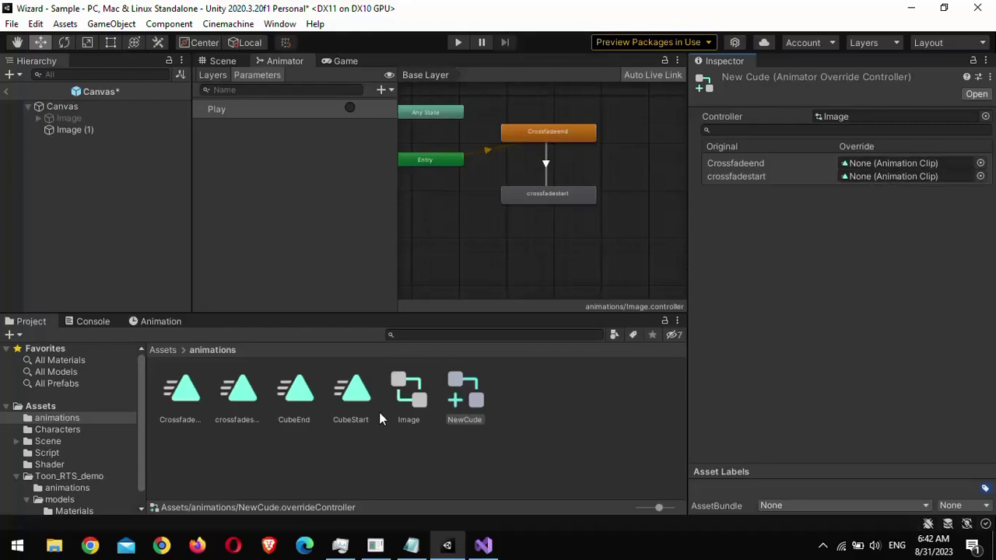
Step: Override Crossfadeend with CubeEnd and crossfadestart with CubeStart in NewCude, and assign NewCude as the animator controller of Image (1)
{"action": "left_click_drag", "start_coordinate": [295, 389], "coordinate": [880, 171]}
{"action": "left_click_drag", "start_coordinate": [358, 393], "coordinate": [872, 179]}
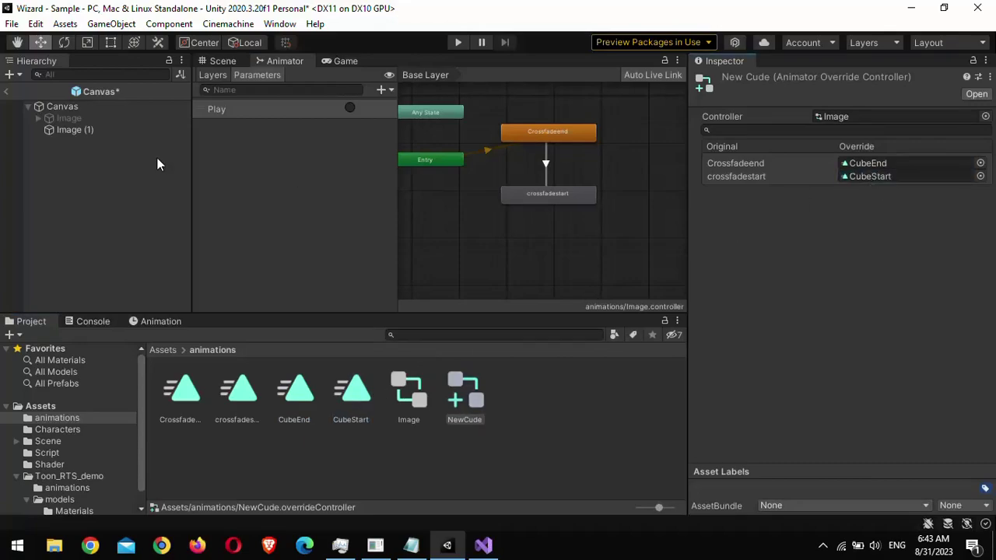
{"action": "left_click", "coordinate": [85, 132]}
{"action": "scroll", "coordinate": [799, 302], "scroll_direction": "down", "scroll_amount": 10}
{"action": "left_click_drag", "start_coordinate": [465, 395], "coordinate": [838, 180]}
Step: Set the Canvas Level Loader's Anim reference to Image (1) and save the prefab
{"action": "left_click", "coordinate": [66, 106]}
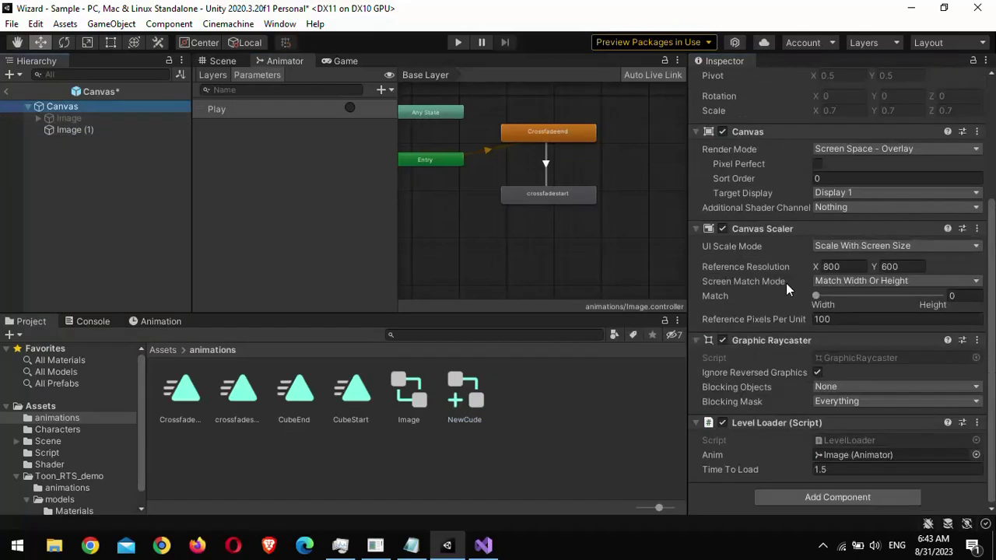
{"action": "left_click", "coordinate": [75, 131]}
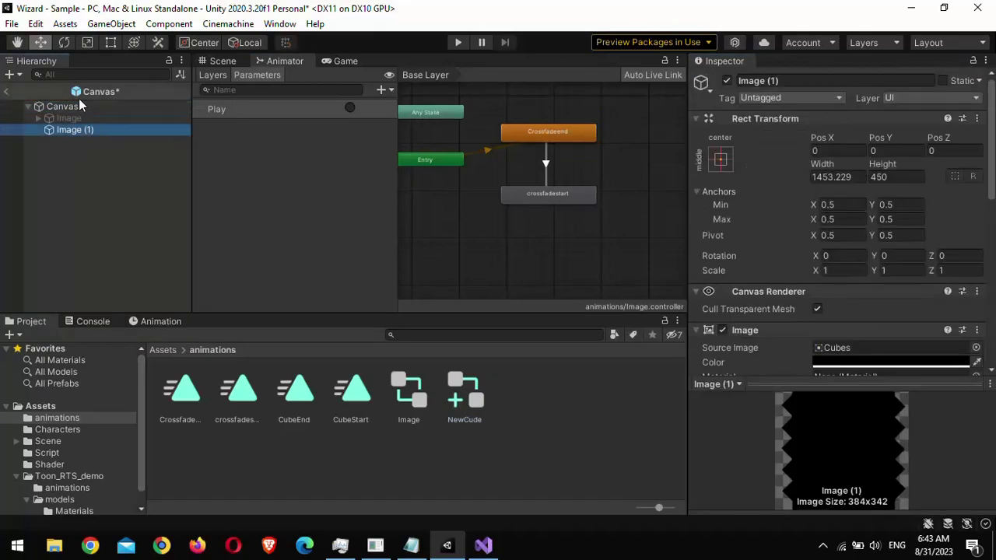
{"action": "left_click", "coordinate": [78, 105]}
{"action": "left_click_drag", "start_coordinate": [800, 388], "coordinate": [872, 457]}
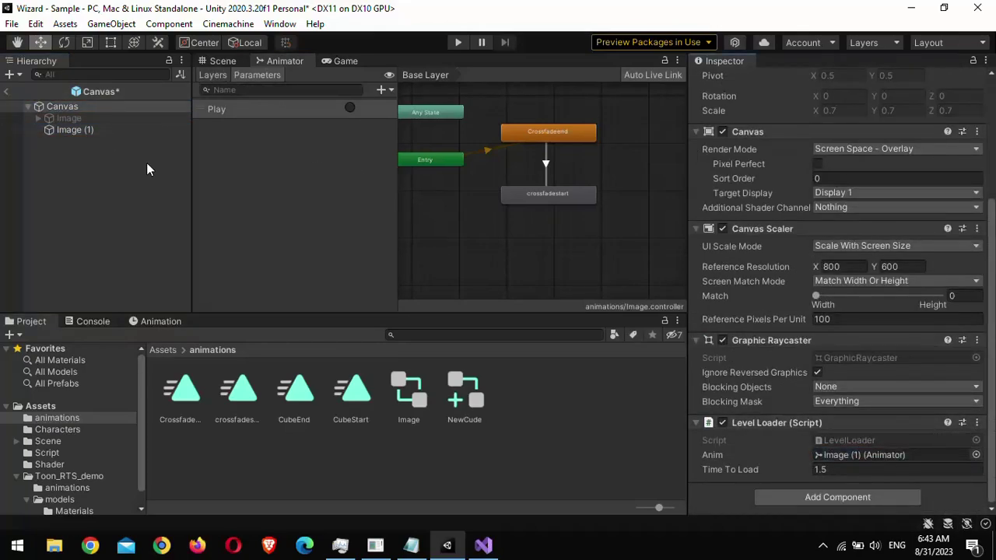
{"action": "key", "text": "ctrl+s"}
Step: Exit the Canvas prefab back to the Sample scene and play-test the cube transition in the Game view
{"action": "left_click", "coordinate": [345, 62]}
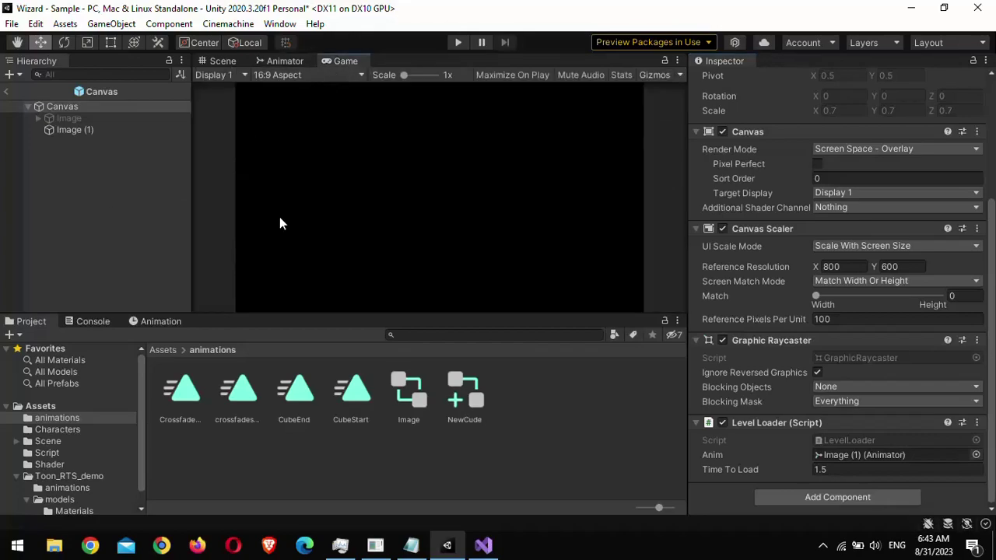
{"action": "left_click", "coordinate": [223, 61]}
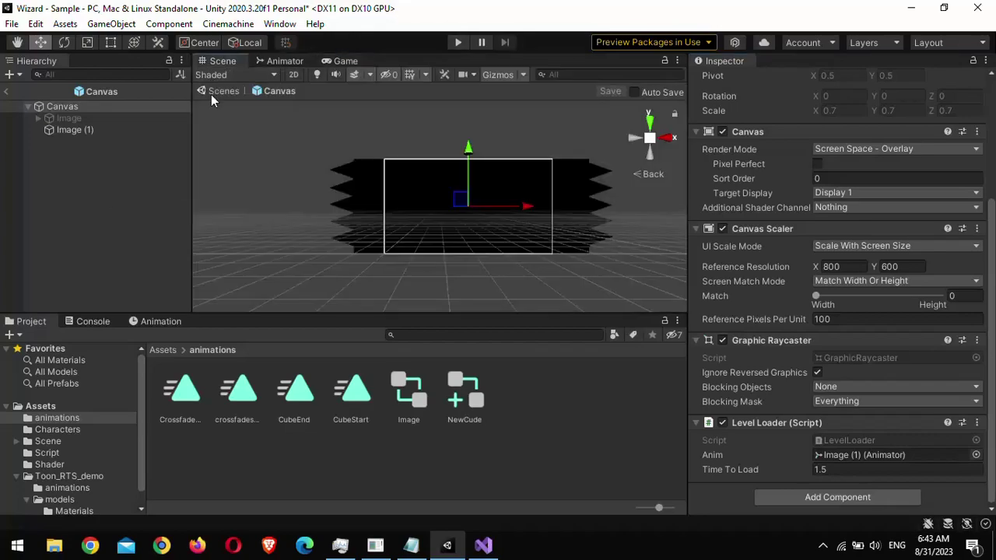
{"action": "left_click", "coordinate": [211, 94]}
{"action": "left_click", "coordinate": [342, 61]}
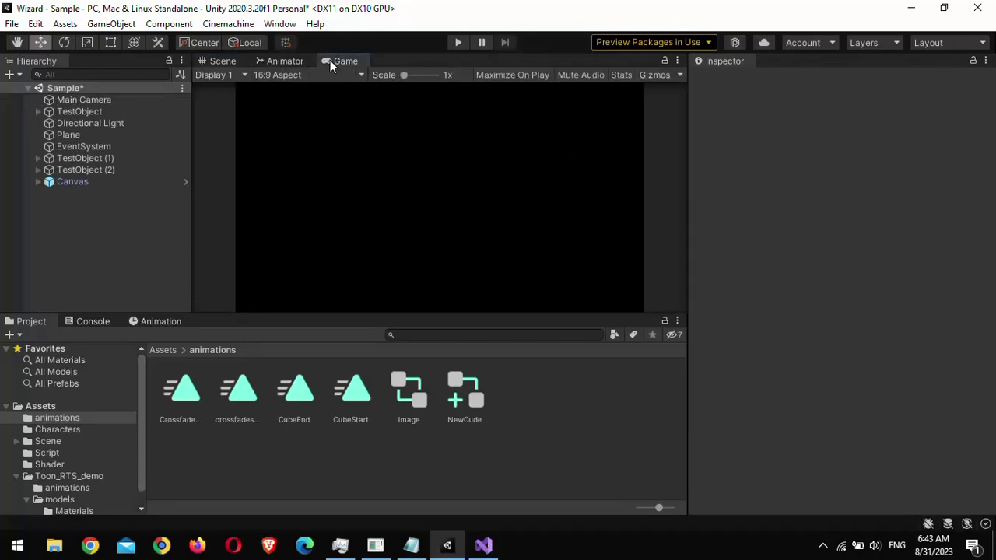
{"action": "left_click", "coordinate": [458, 42]}
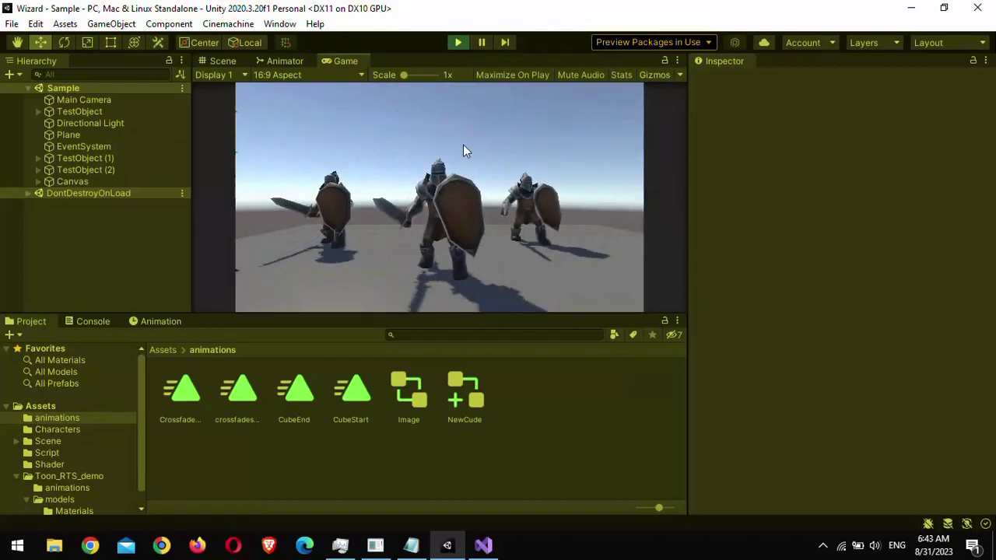
{"action": "left_click", "coordinate": [459, 44]}
Step: Turn off Loop Time for the CubeStart and CubeEnd clips and play-test the transition from Sample to Sample2
{"action": "left_click", "coordinate": [359, 401]}
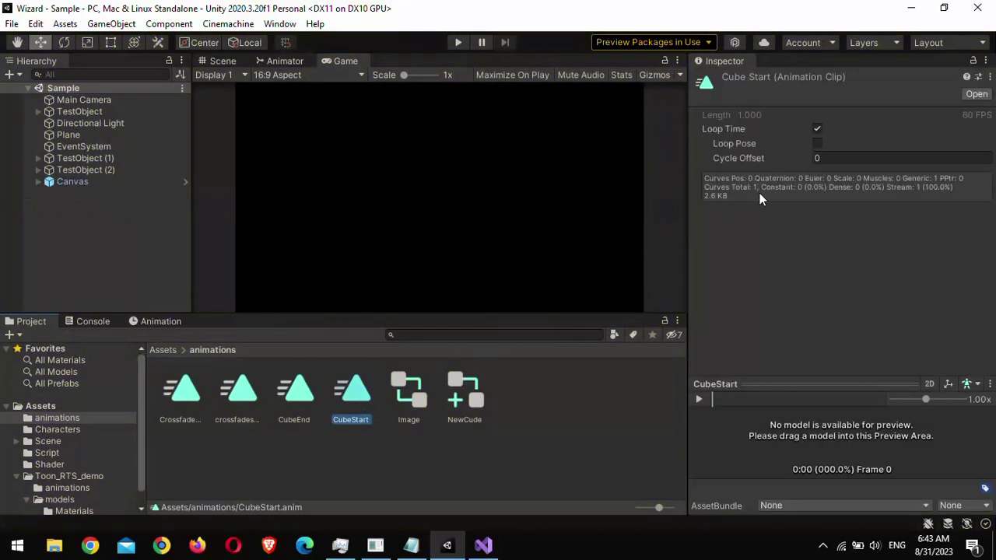
{"action": "left_click", "coordinate": [817, 129]}
{"action": "left_click", "coordinate": [294, 393]}
{"action": "left_click", "coordinate": [817, 130]}
{"action": "left_click", "coordinate": [458, 43]}
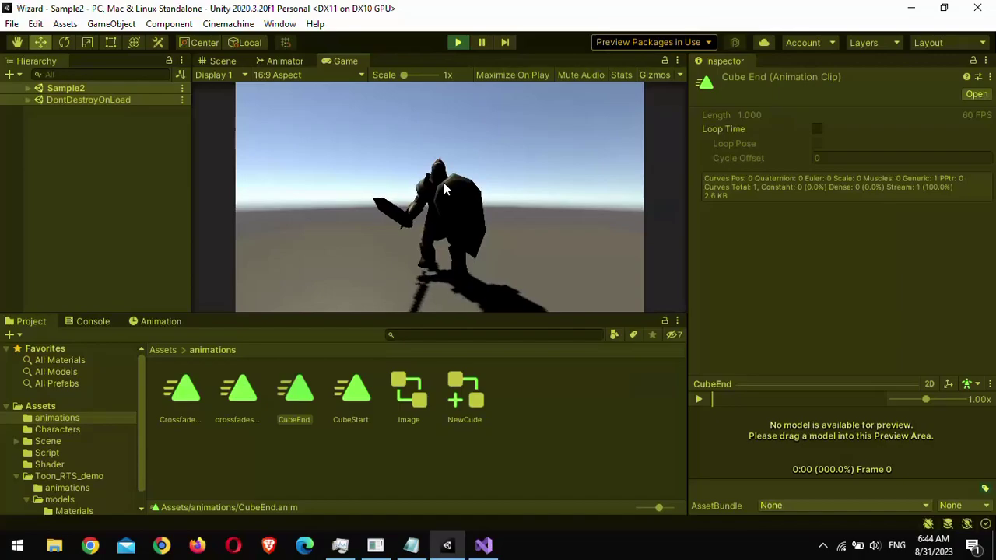
{"action": "left_click", "coordinate": [465, 46]}
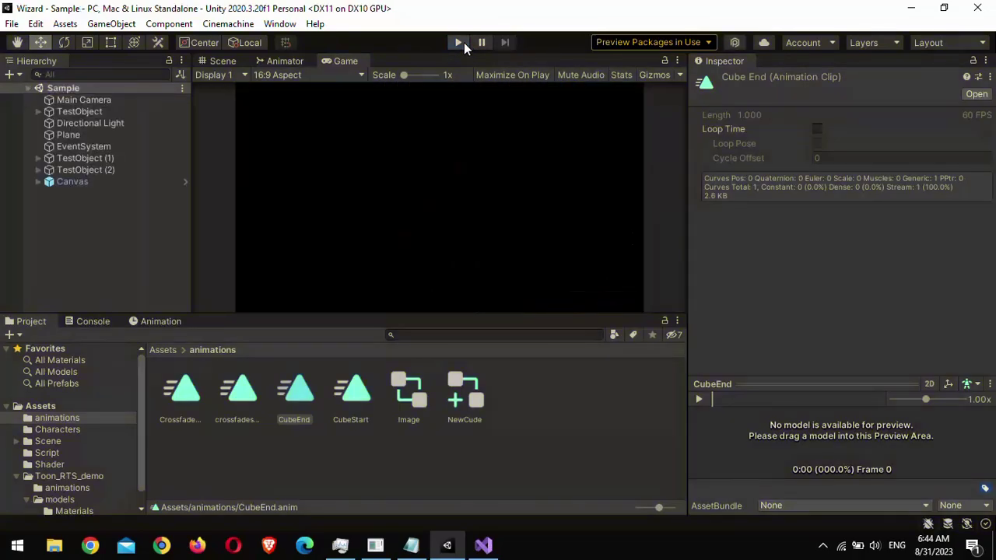